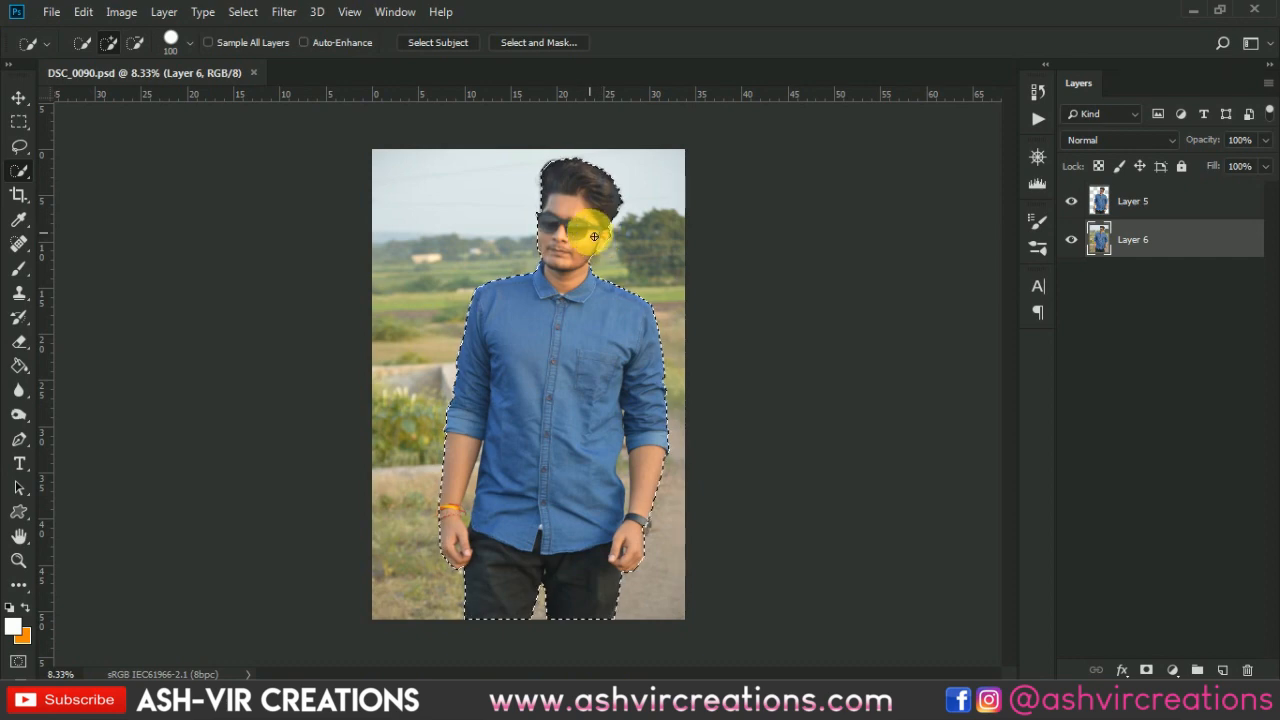
# - Refine the hair edge of the subject selection in Select and Mask with the Refine Edge Brush, then apply it
pyautogui.scroll(3, 541, 168)
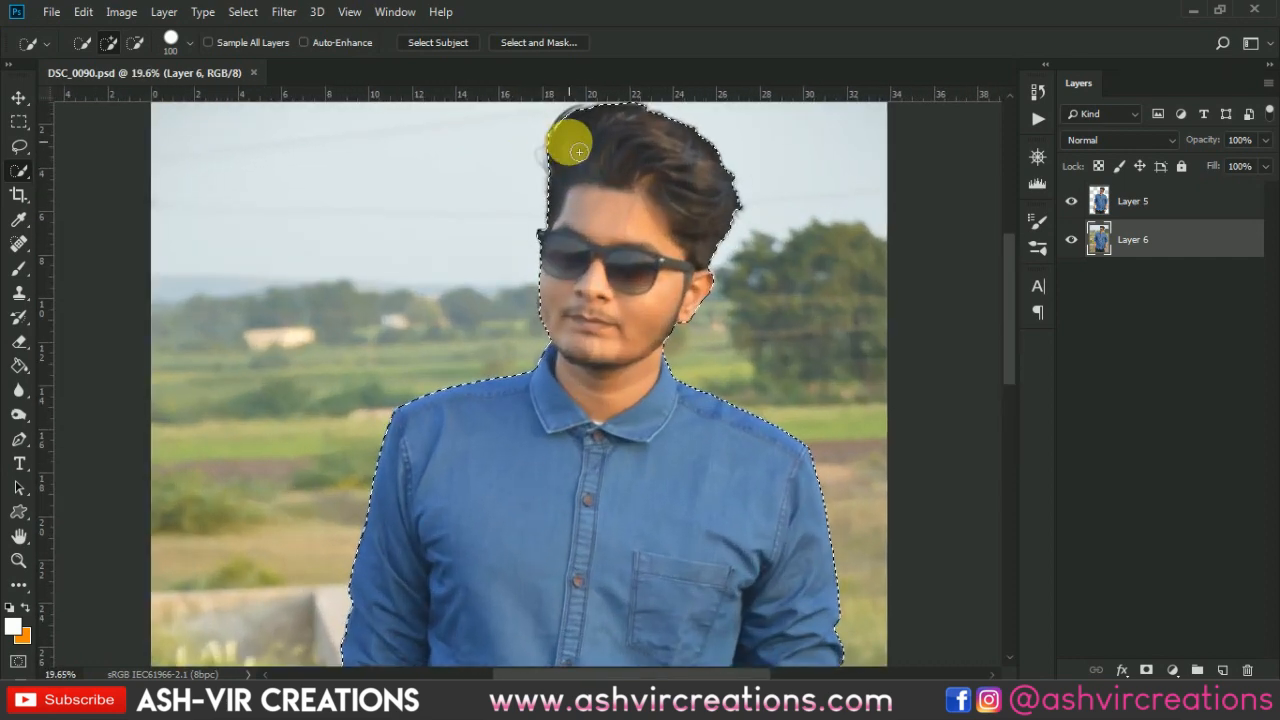
pyautogui.rightClick(572, 146)
pyautogui.click(640, 201)
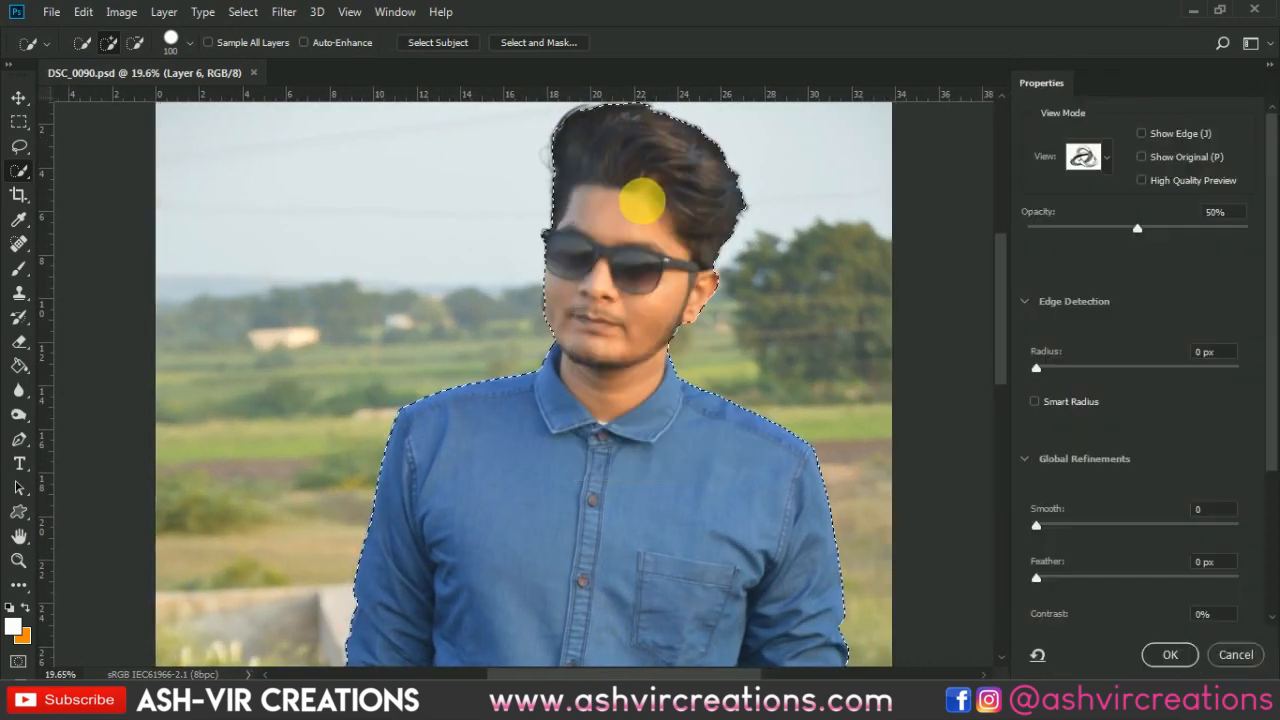
pyautogui.scroll(3, 558, 161)
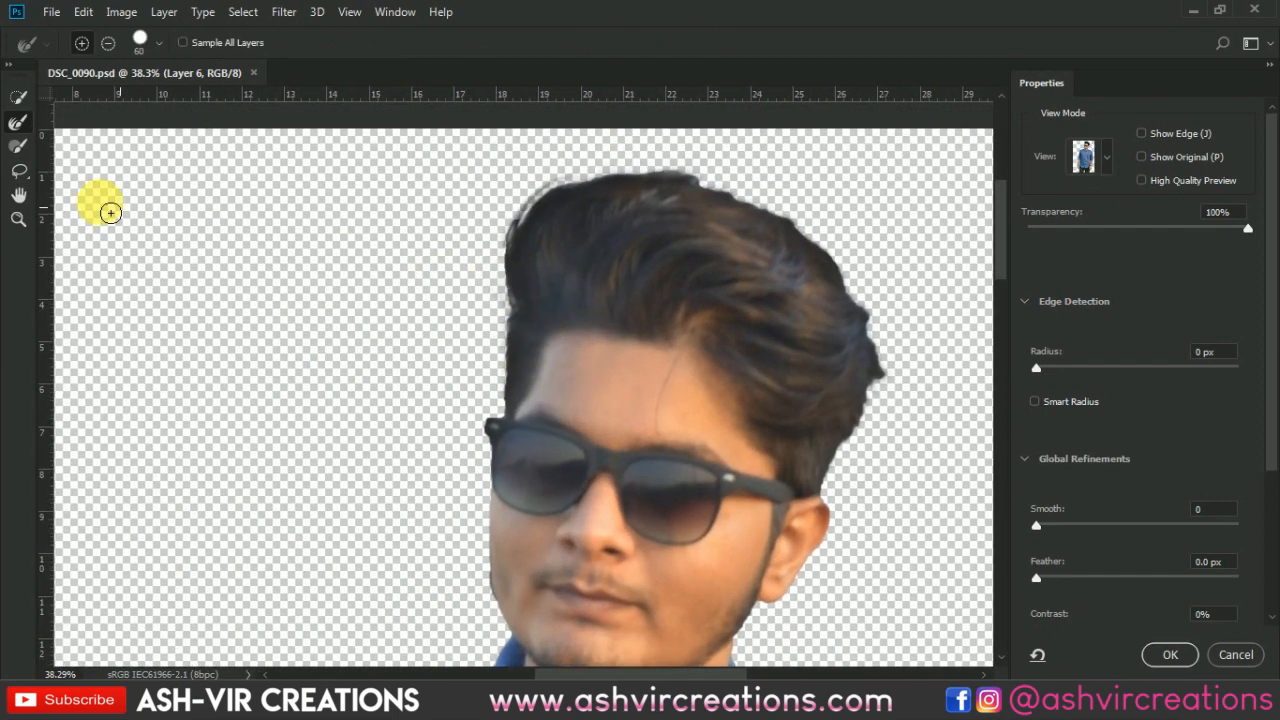
pyautogui.click(18, 122)
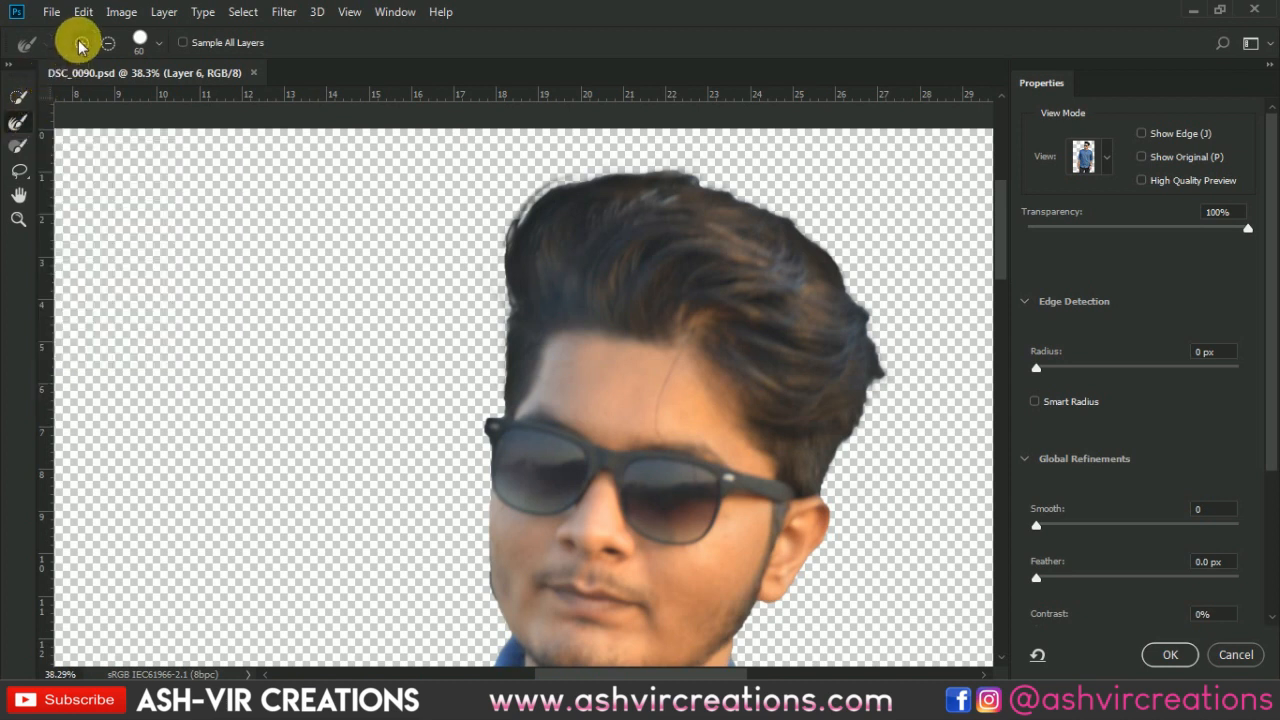
pyautogui.moveTo(519, 308)
pyautogui.mouseDown()
pyautogui.moveTo(504, 248)
pyautogui.moveTo(589, 197)
pyautogui.moveTo(726, 203)
pyautogui.moveTo(802, 238)
pyautogui.moveTo(857, 287)
pyautogui.moveTo(895, 376)
pyautogui.moveTo(843, 488)
pyautogui.moveTo(840, 352)
pyautogui.mouseUp()
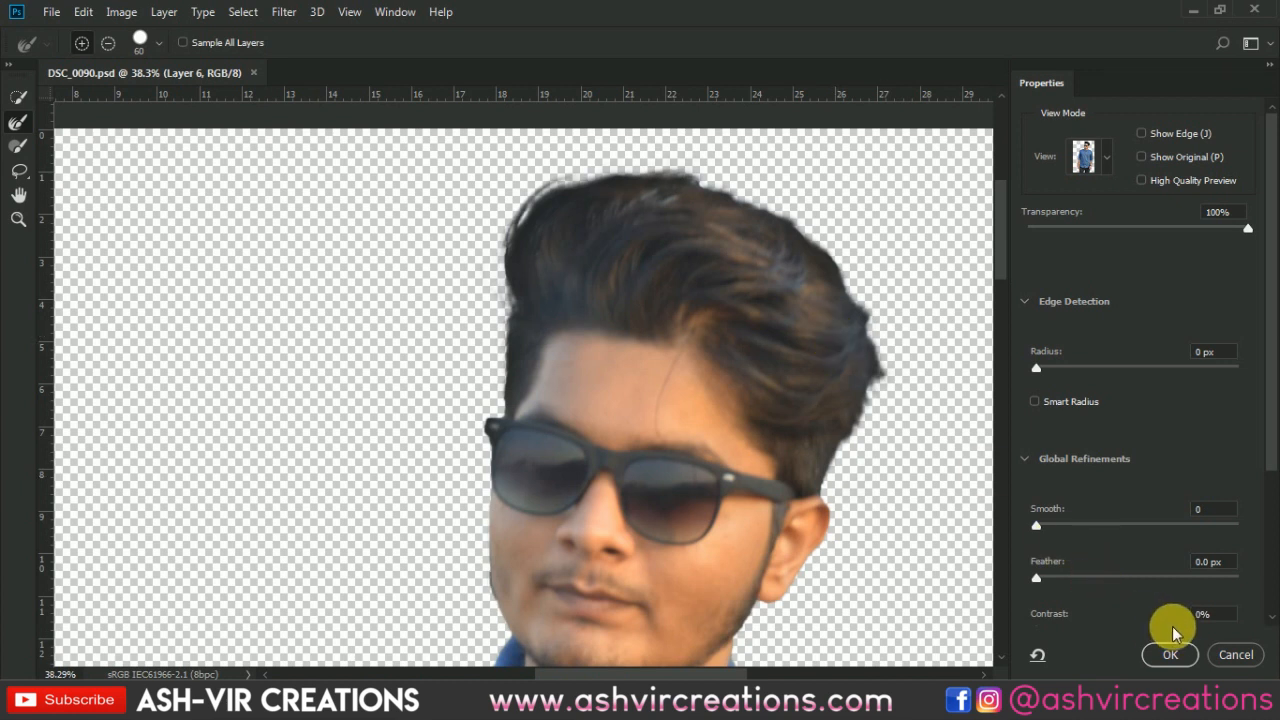
pyautogui.click(1170, 655)
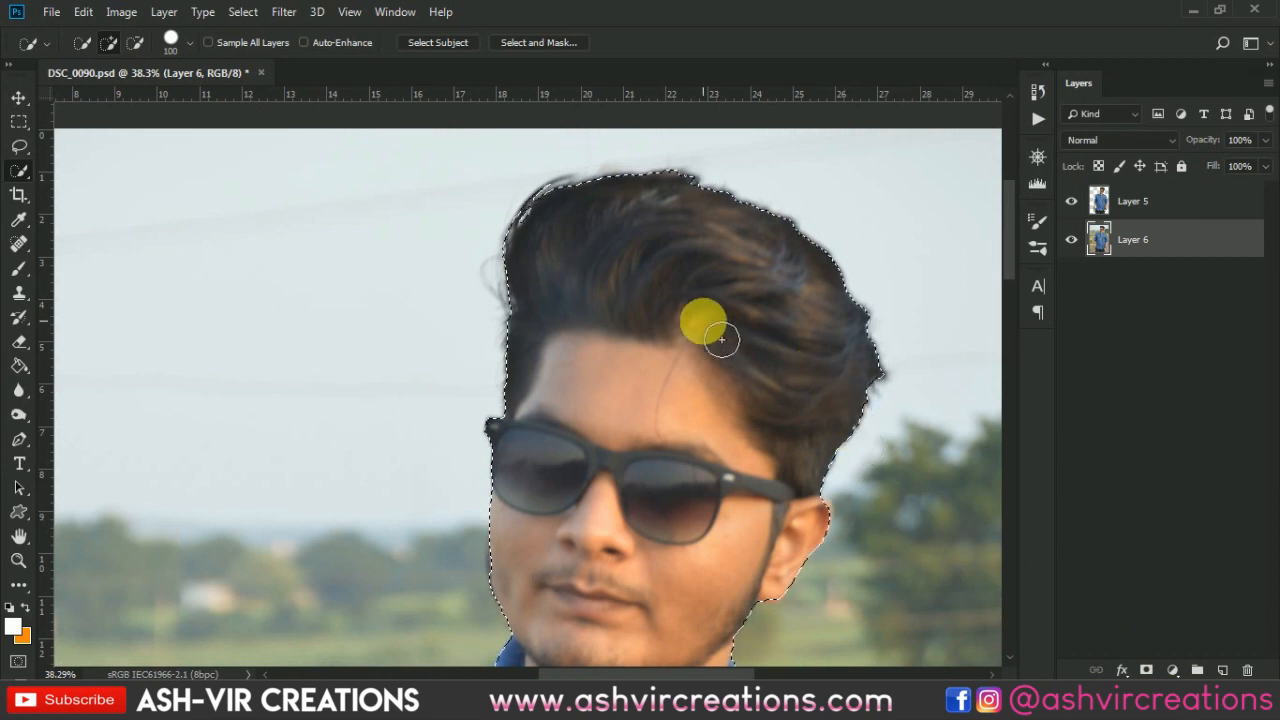
# - Copy the selected subject onto a new layer
pyautogui.rightClick(700, 317)
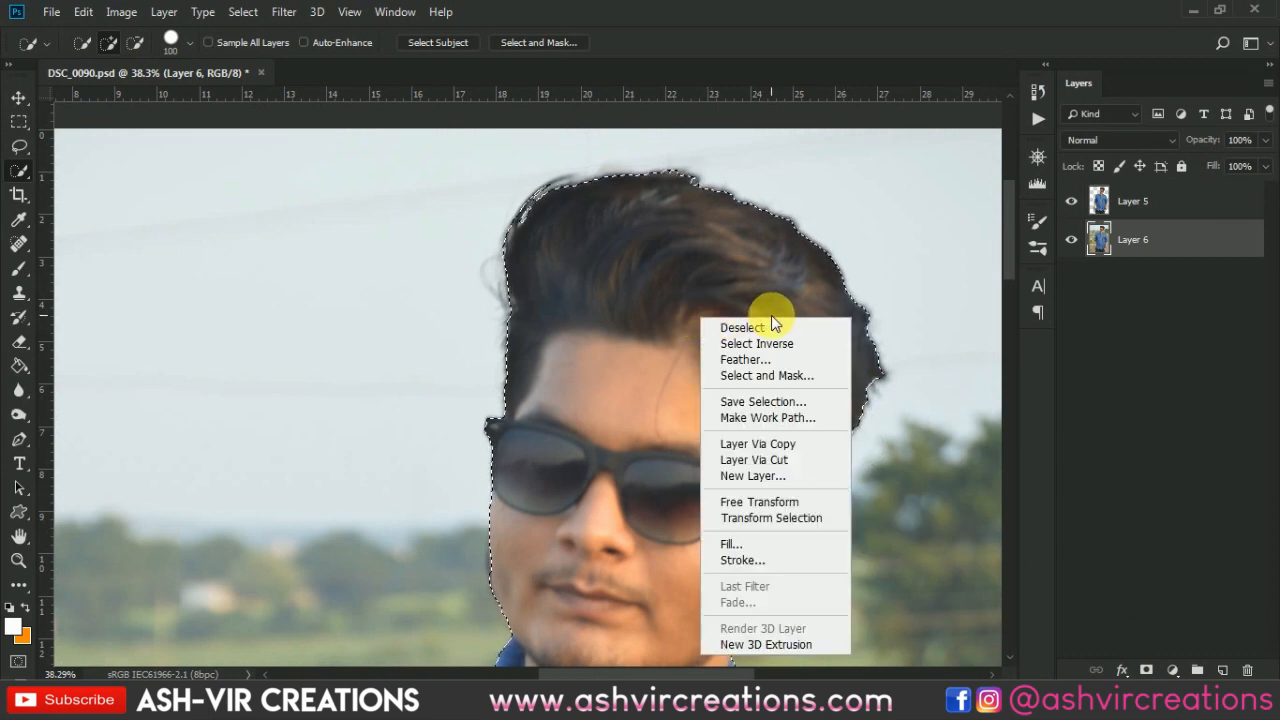
pyautogui.click(791, 443)
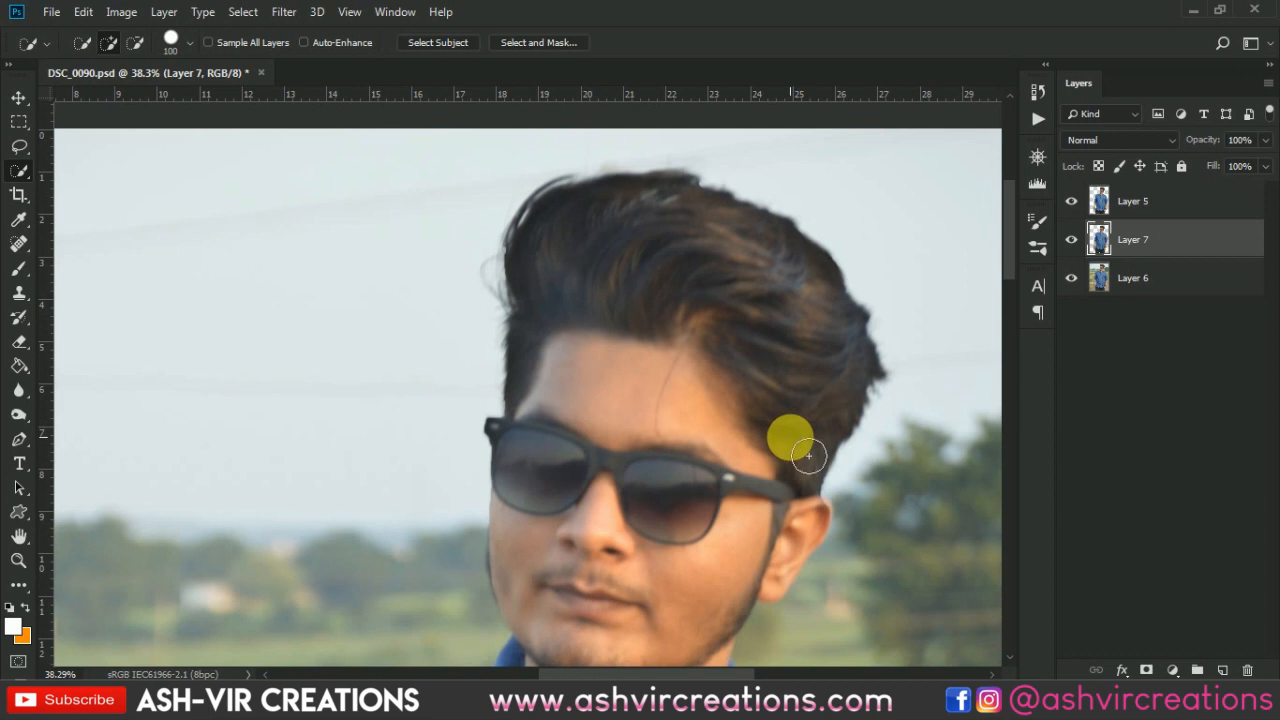
# - Hide Layer 6 and delete the newly copied layer
pyautogui.click(1080, 286)
pyautogui.press('Delete')
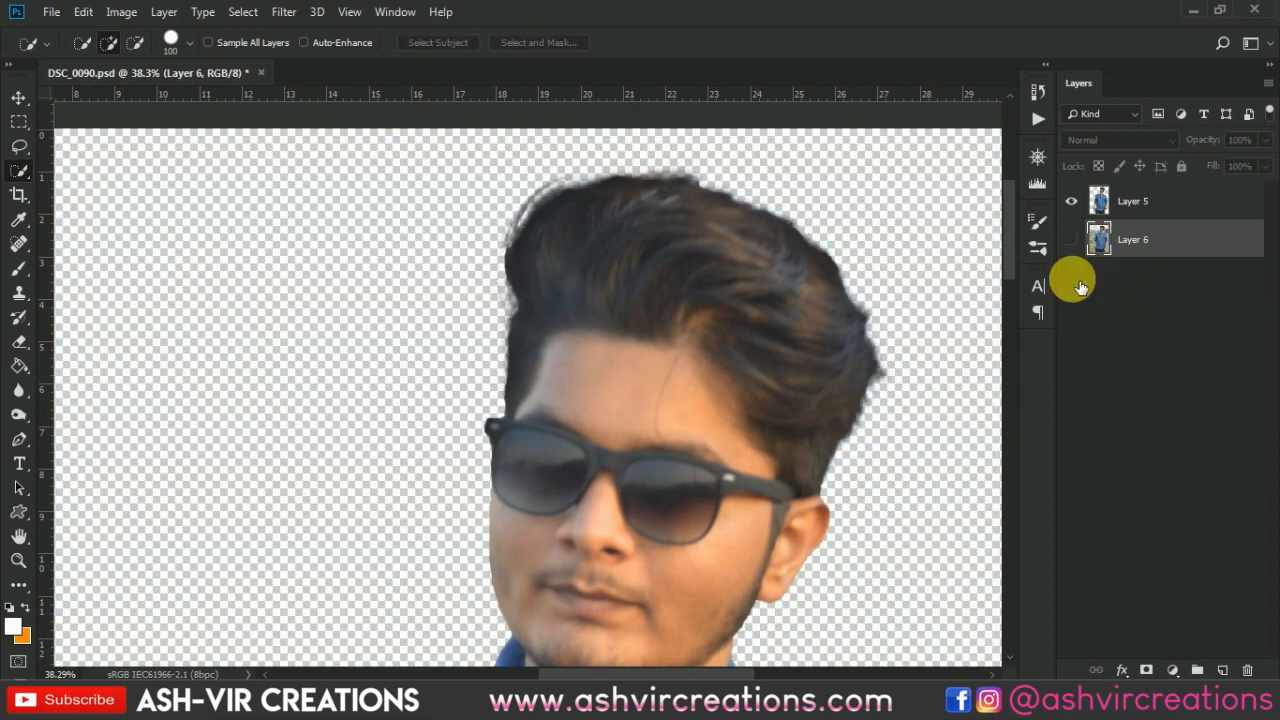
pyautogui.press('v')
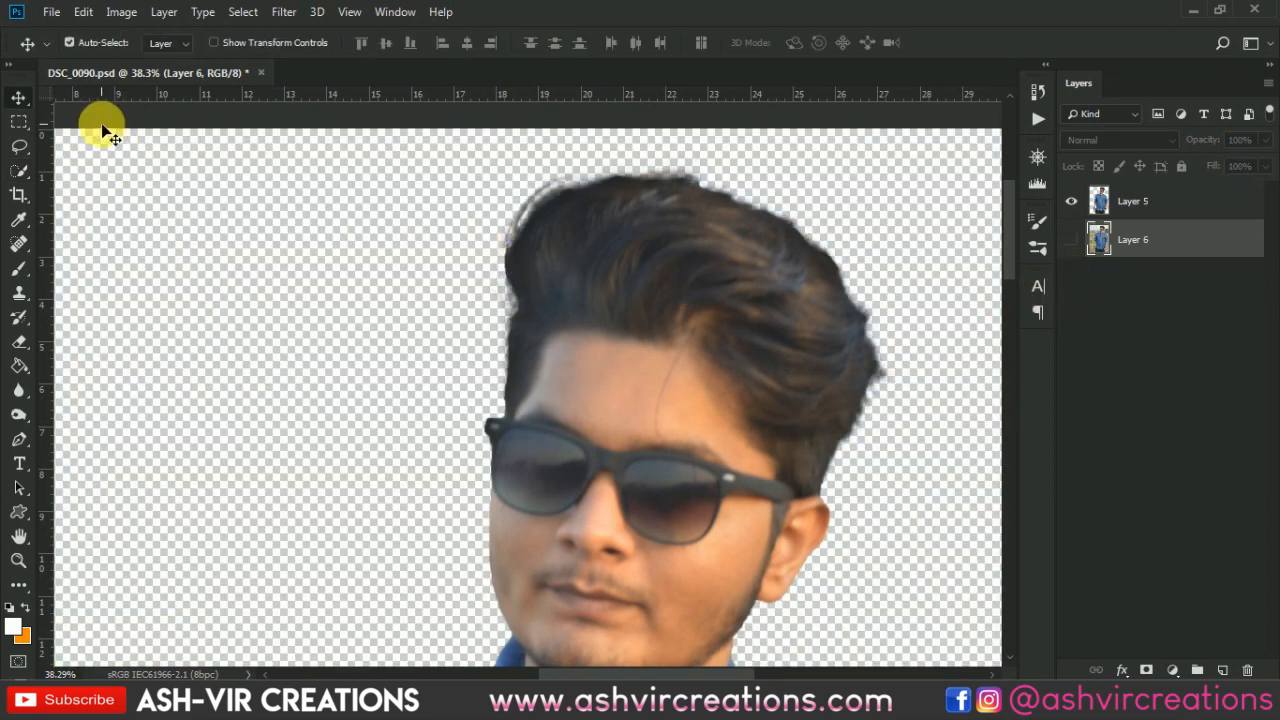
pyautogui.scroll(-2, 98, 118)
pyautogui.scroll(-3, 228, 258)
pyautogui.scroll(-4, 231, 262)
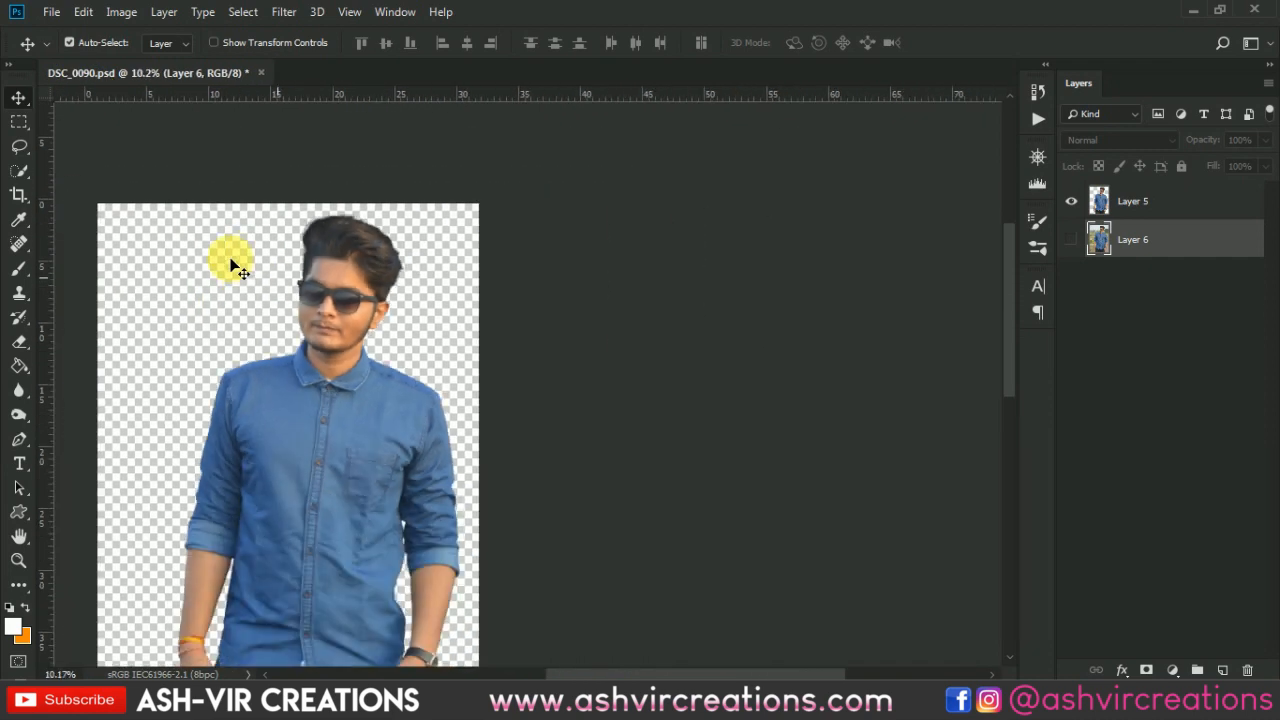
pyautogui.scroll(1, 231, 262)
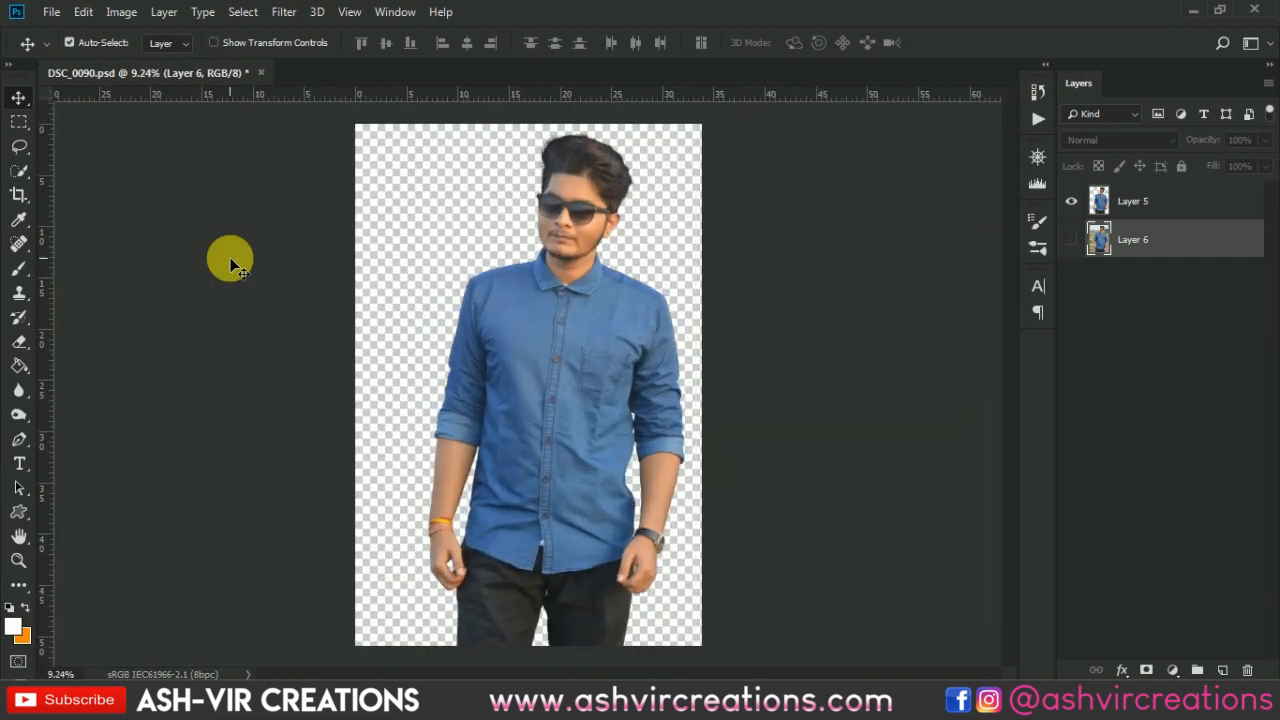
# - Open the image beautiful-beauty-cute-1113667.jpg from the New folder (2) folder on the Desktop
pyautogui.click(51, 12)
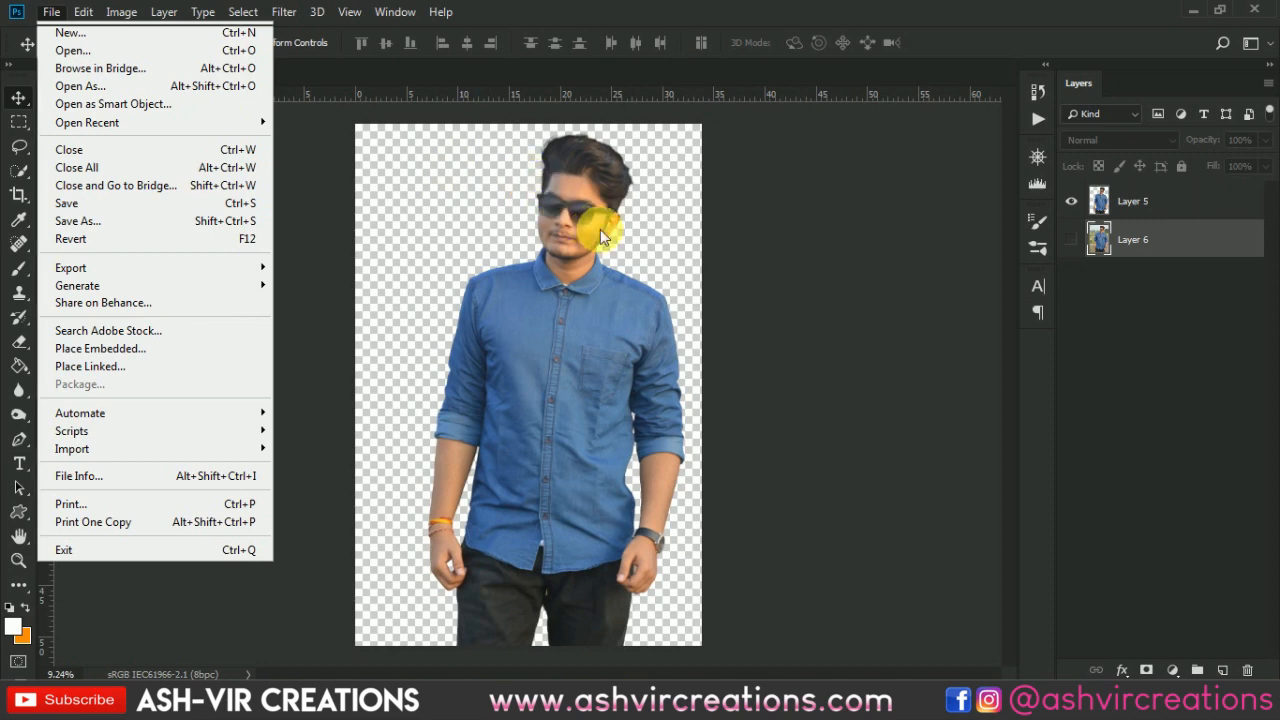
pyautogui.hotkey('ctrl', 'o')
pyautogui.scroll(-5, 568, 227)
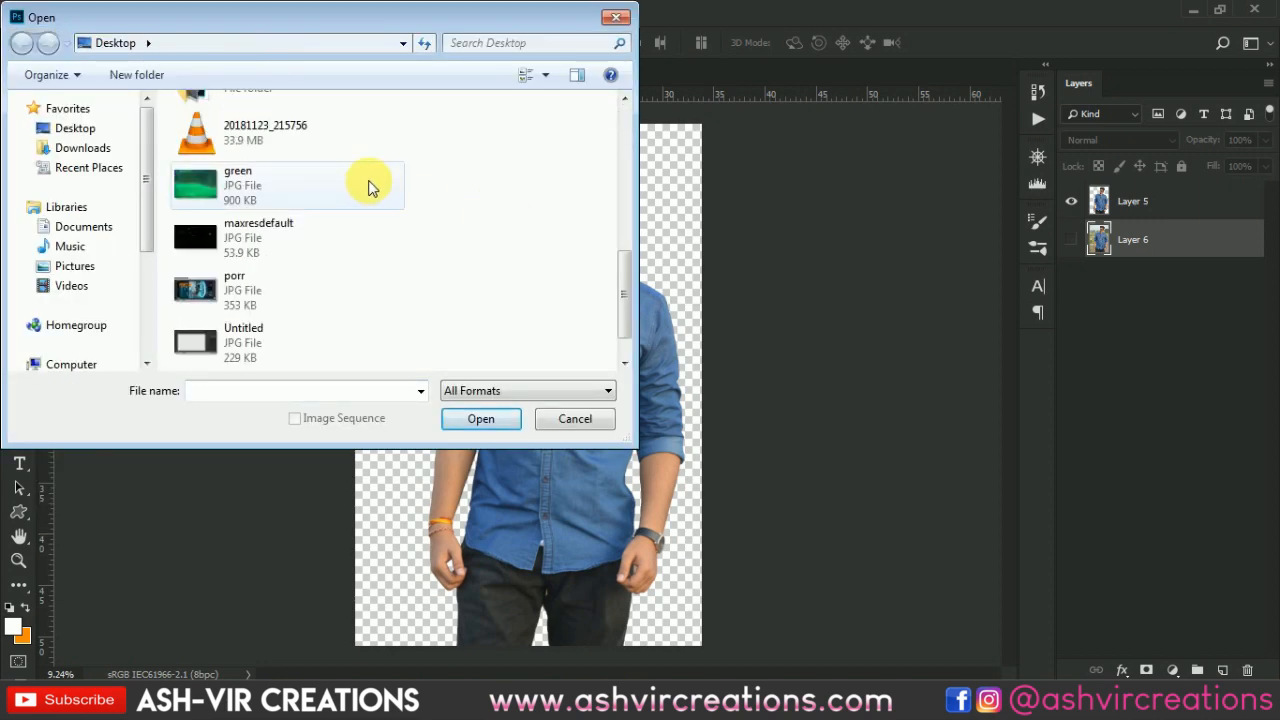
pyautogui.scroll(5, 545, 245)
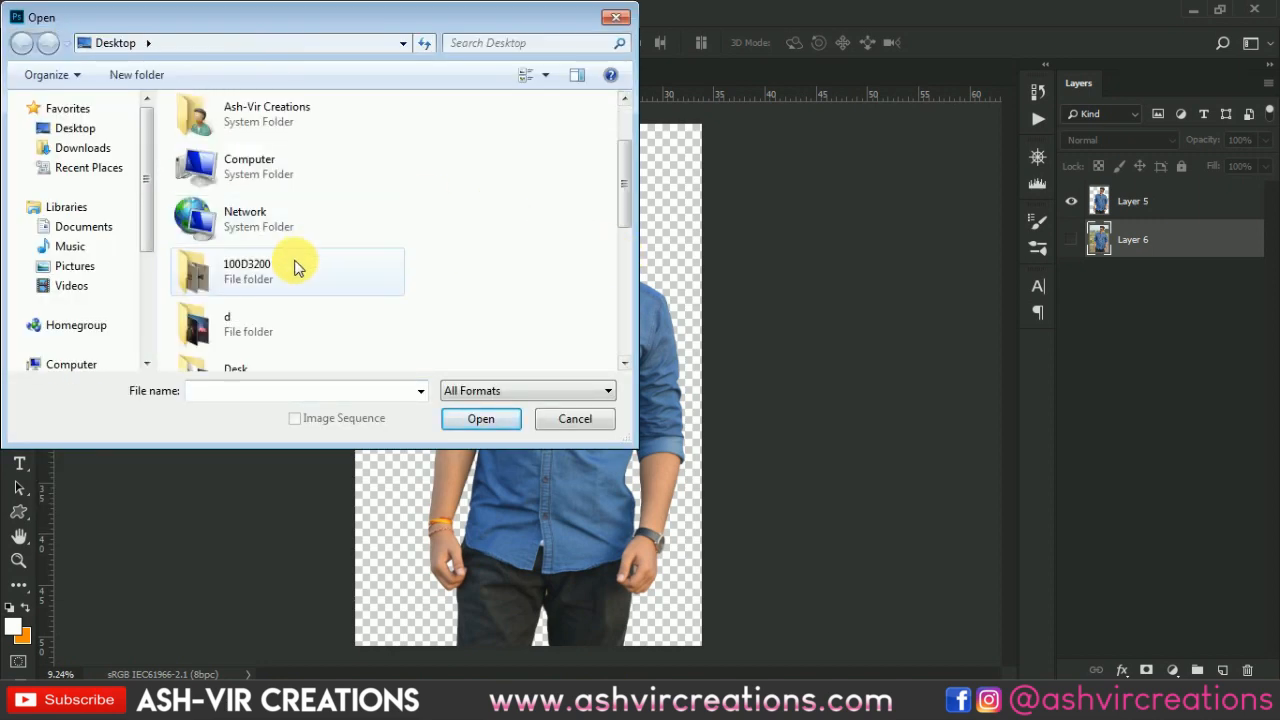
pyautogui.click(268, 340)
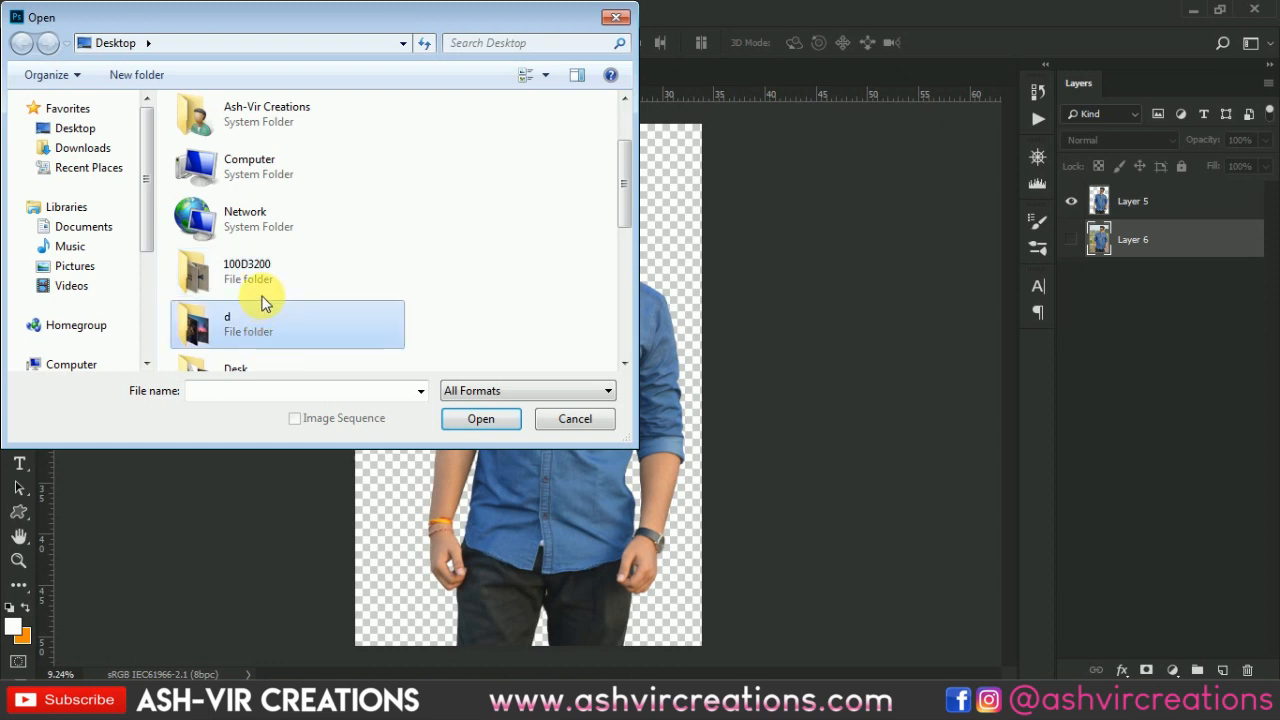
pyautogui.scroll(-1, 567, 193)
pyautogui.click(278, 292)
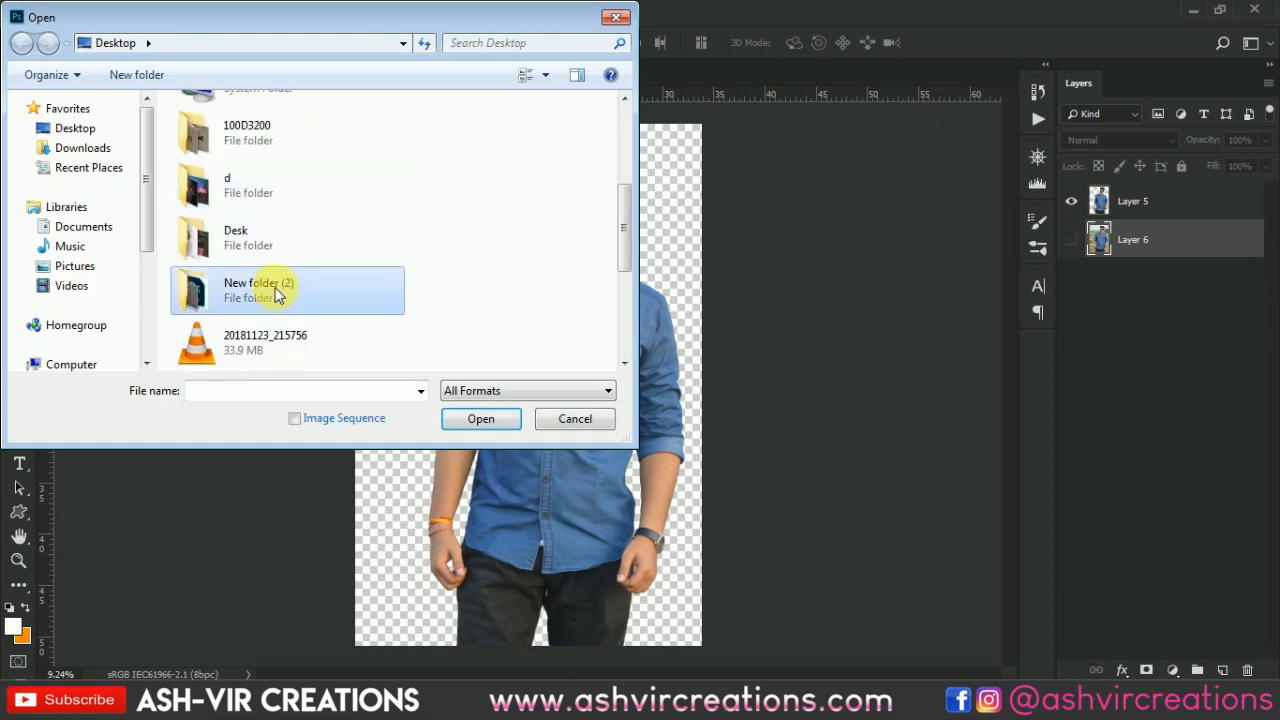
pyautogui.doubleClick(280, 275)
pyautogui.doubleClick(330, 155)
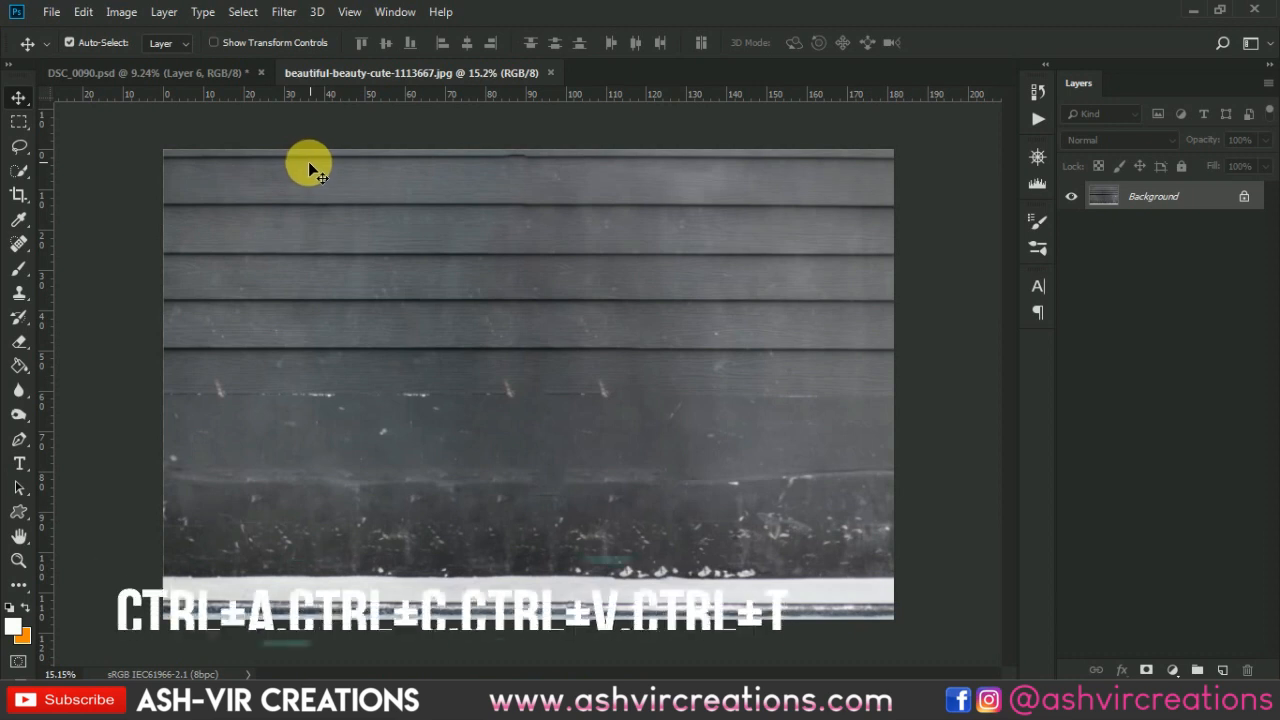
# - Copy the entire wall image and paste it into the DSC_0090.psd document
pyautogui.hotkey('ctrl', 'a')
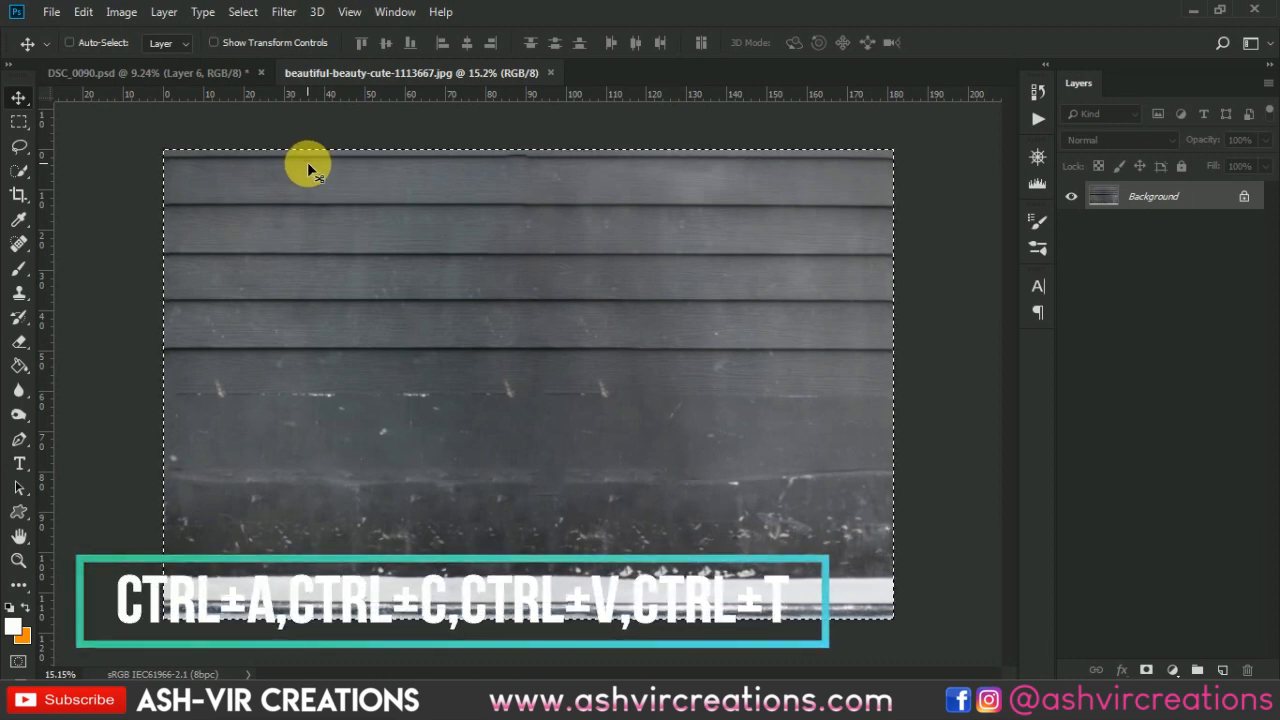
pyautogui.hotkey('ctrl', 'c')
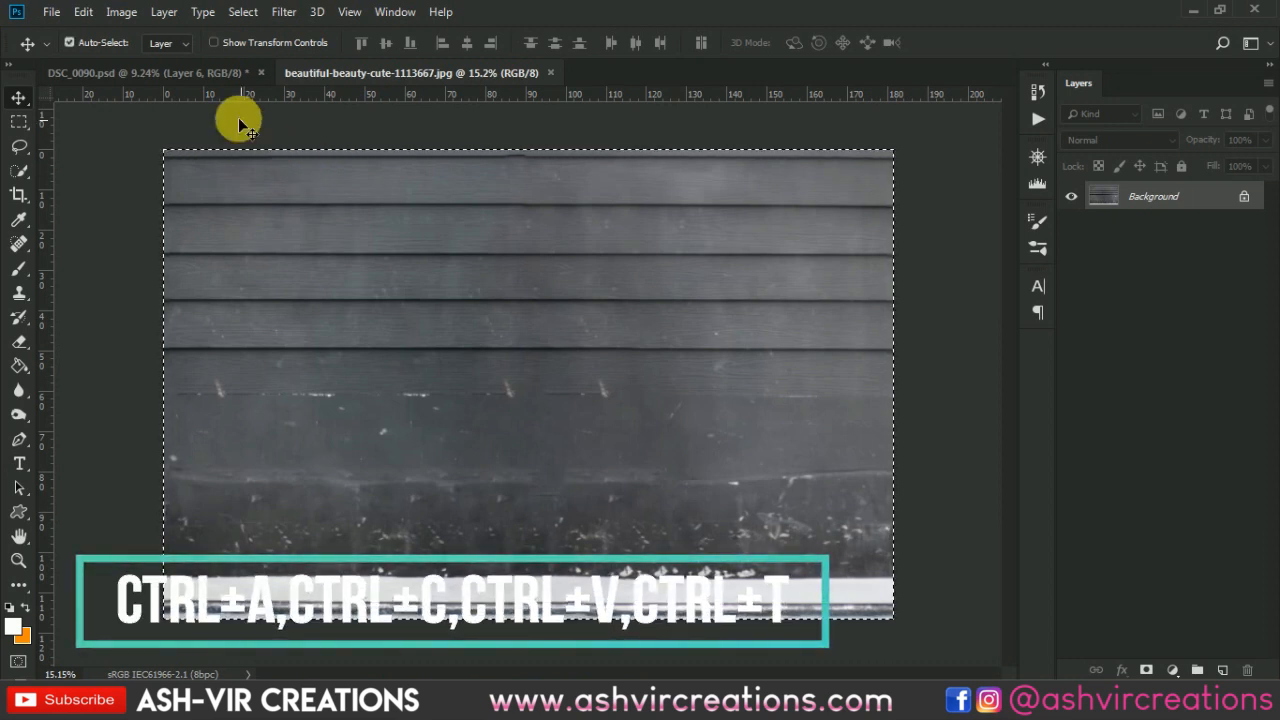
pyautogui.click(233, 73)
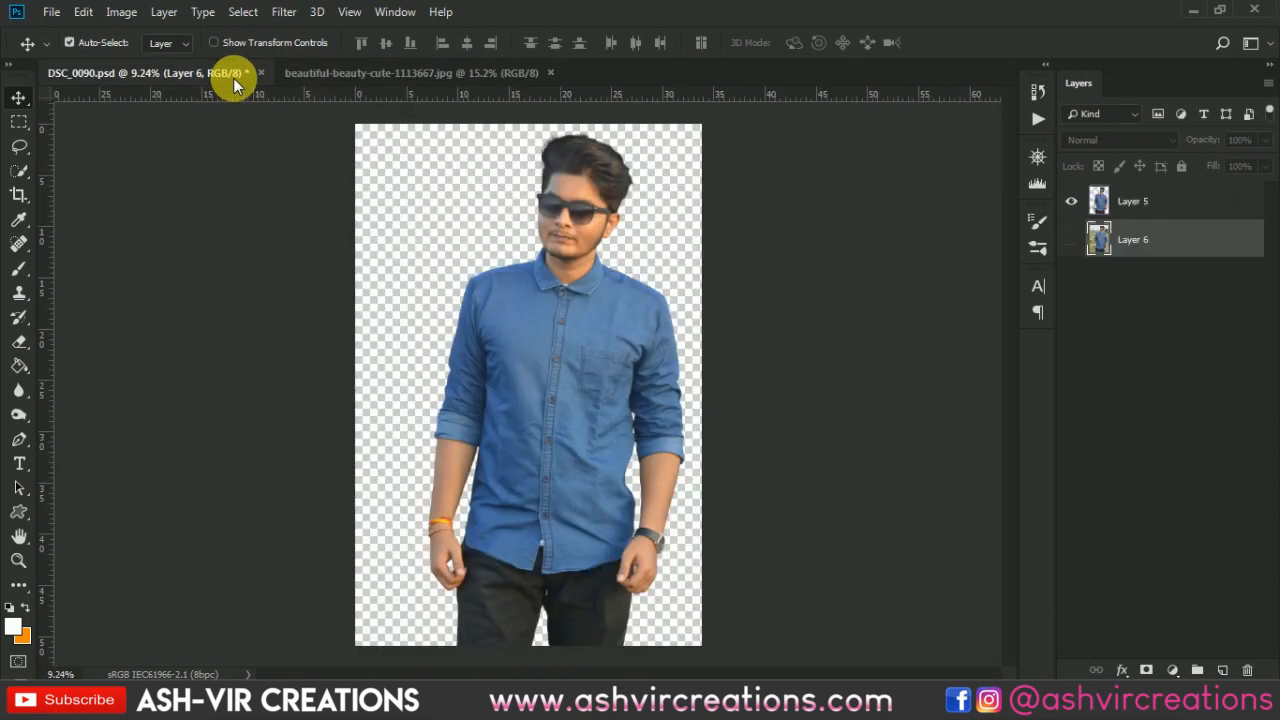
pyautogui.hotkey('ctrl', 'v')
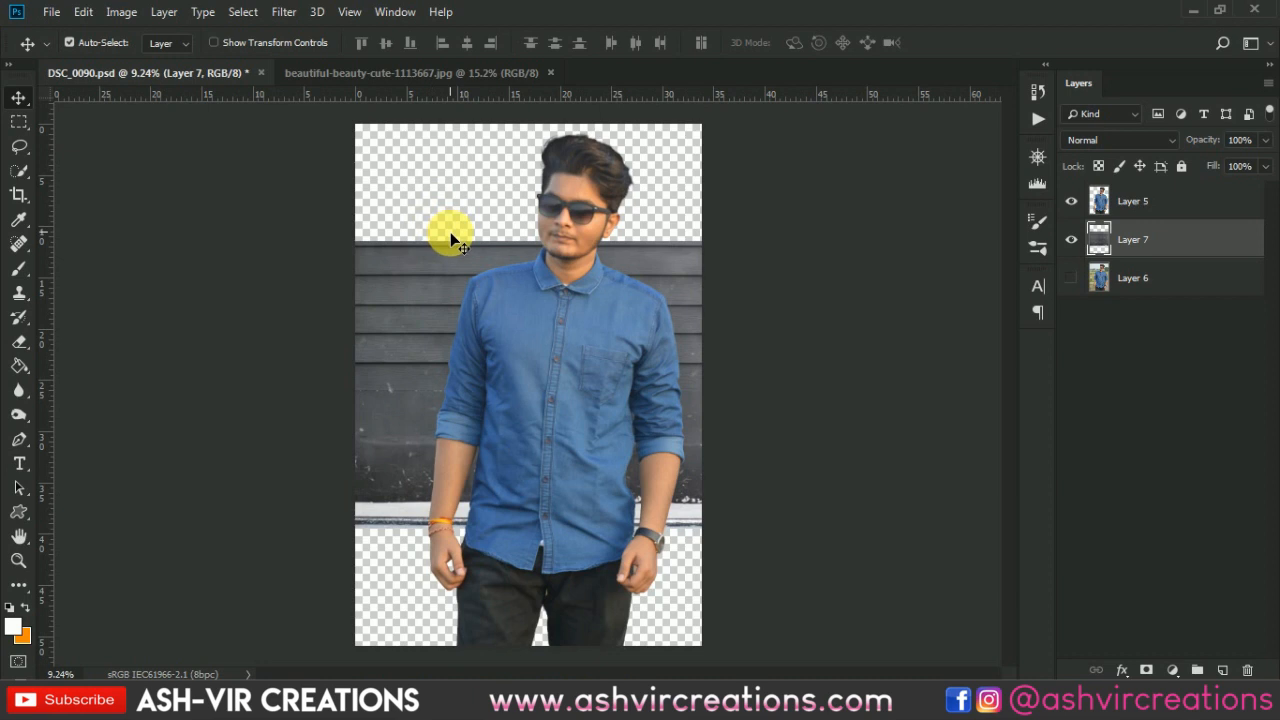
# - Scale the pasted wall layer to about 194% and reposition it to cover the canvas, then commit the transform
pyautogui.hotkey('ctrl', 't')
pyautogui.scroll(-3, 455, 240)
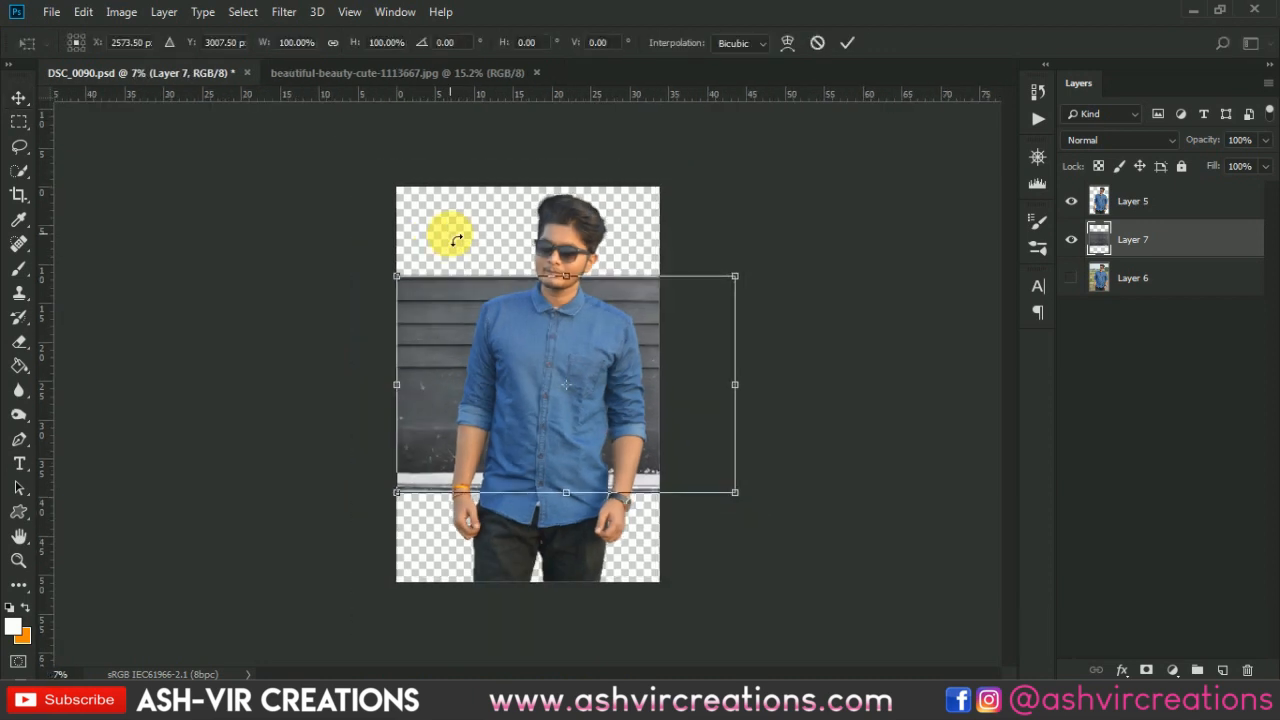
pyautogui.moveTo(740, 278); pyautogui.dragTo(908, 192)
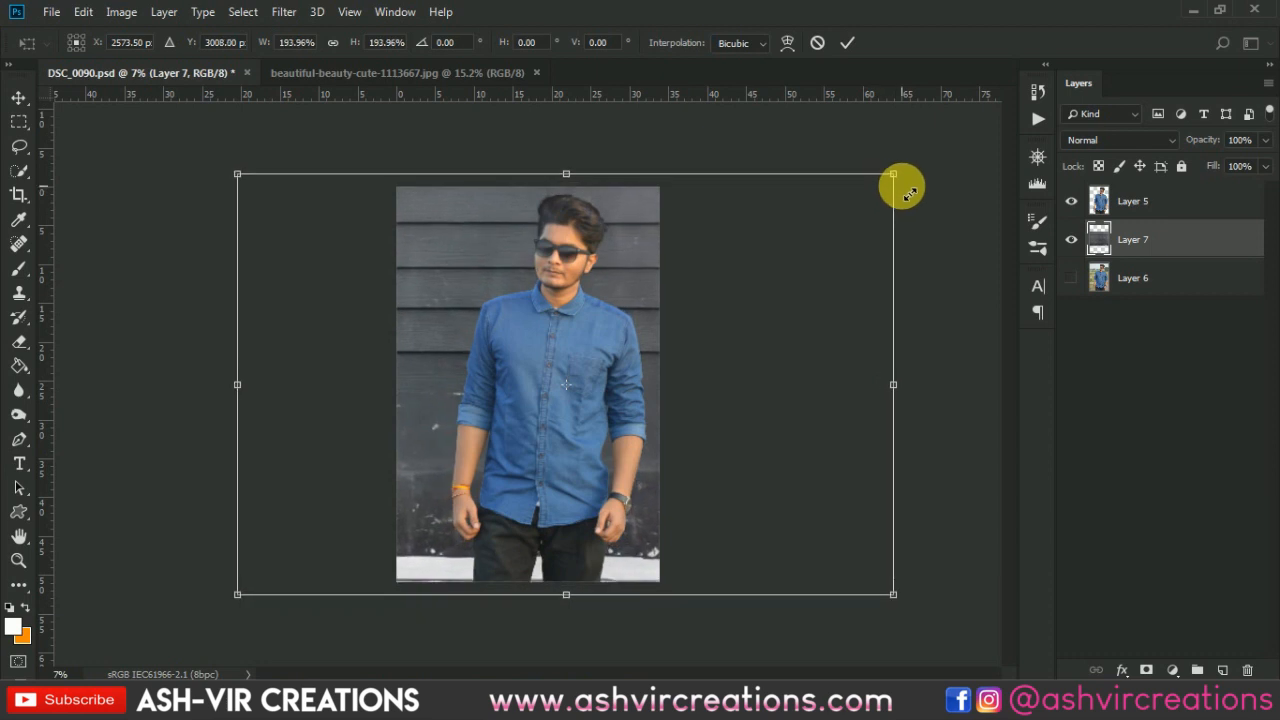
pyautogui.moveTo(728, 285)
pyautogui.mouseDown()
pyautogui.moveTo(706, 271)
pyautogui.moveTo(713, 283)
pyautogui.mouseUp()
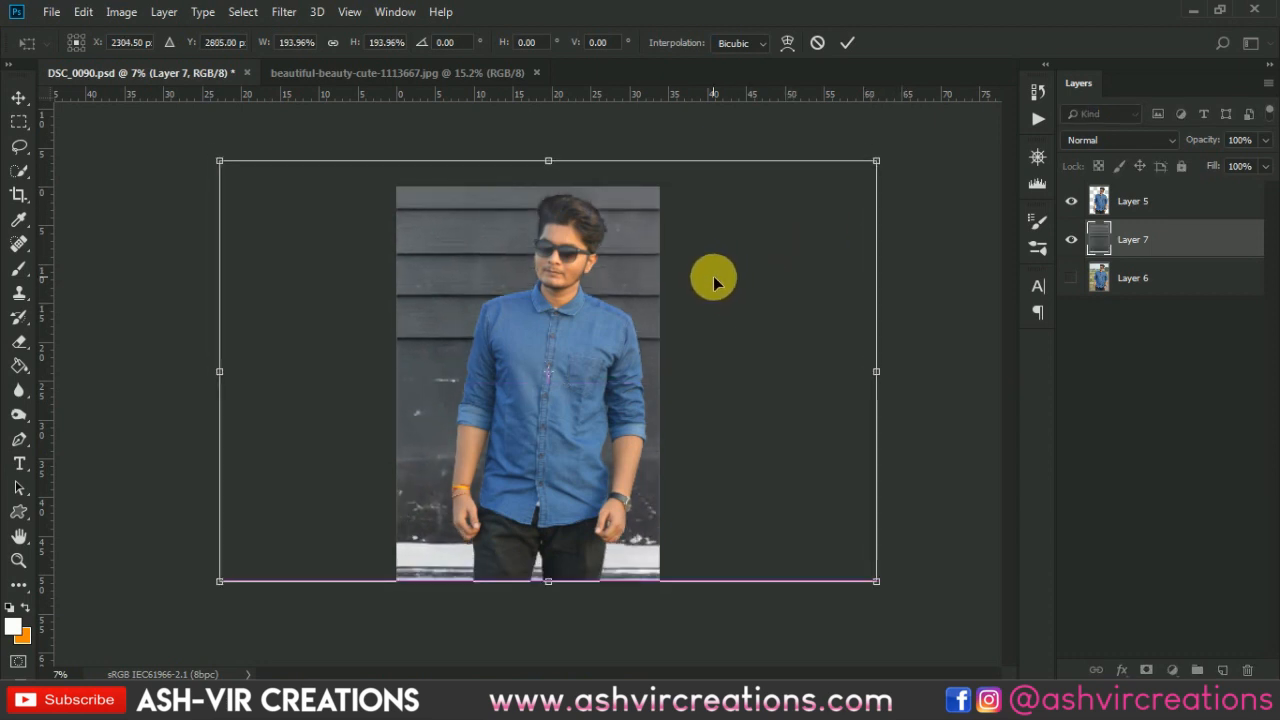
pyautogui.doubleClick(604, 288)
pyautogui.scroll(2, 598, 280)
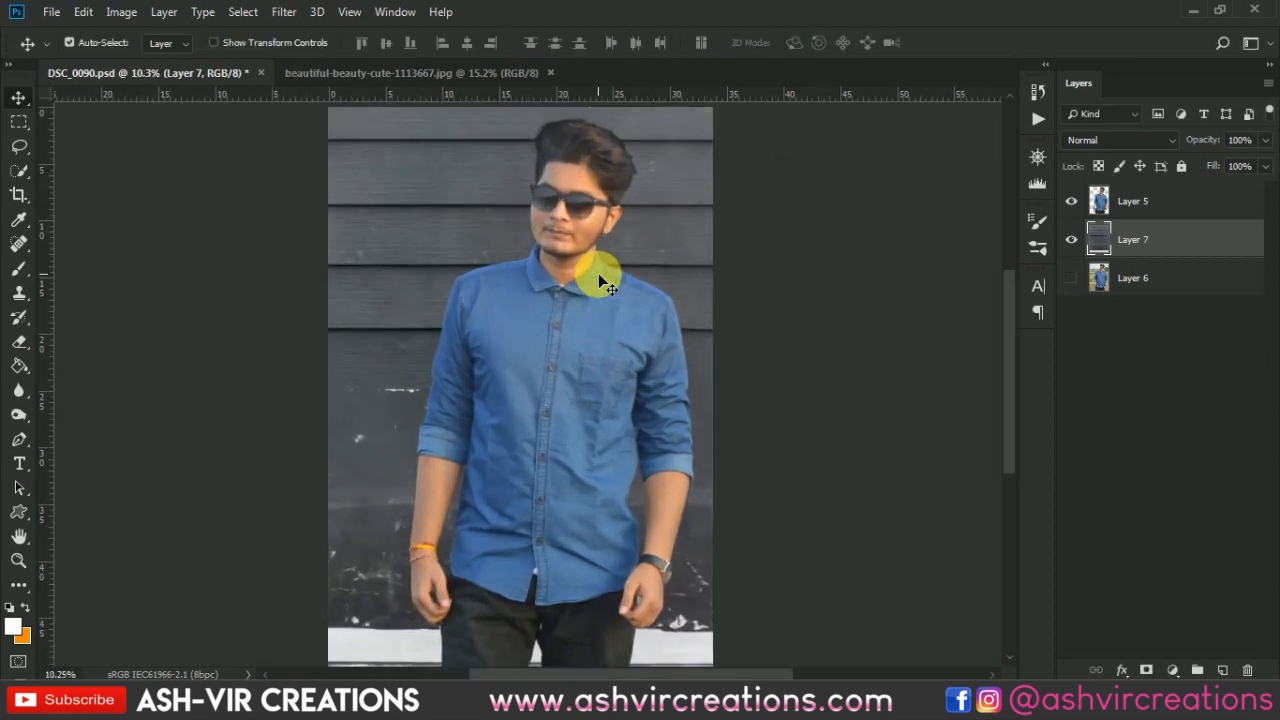
pyautogui.scroll(-1, 598, 273)
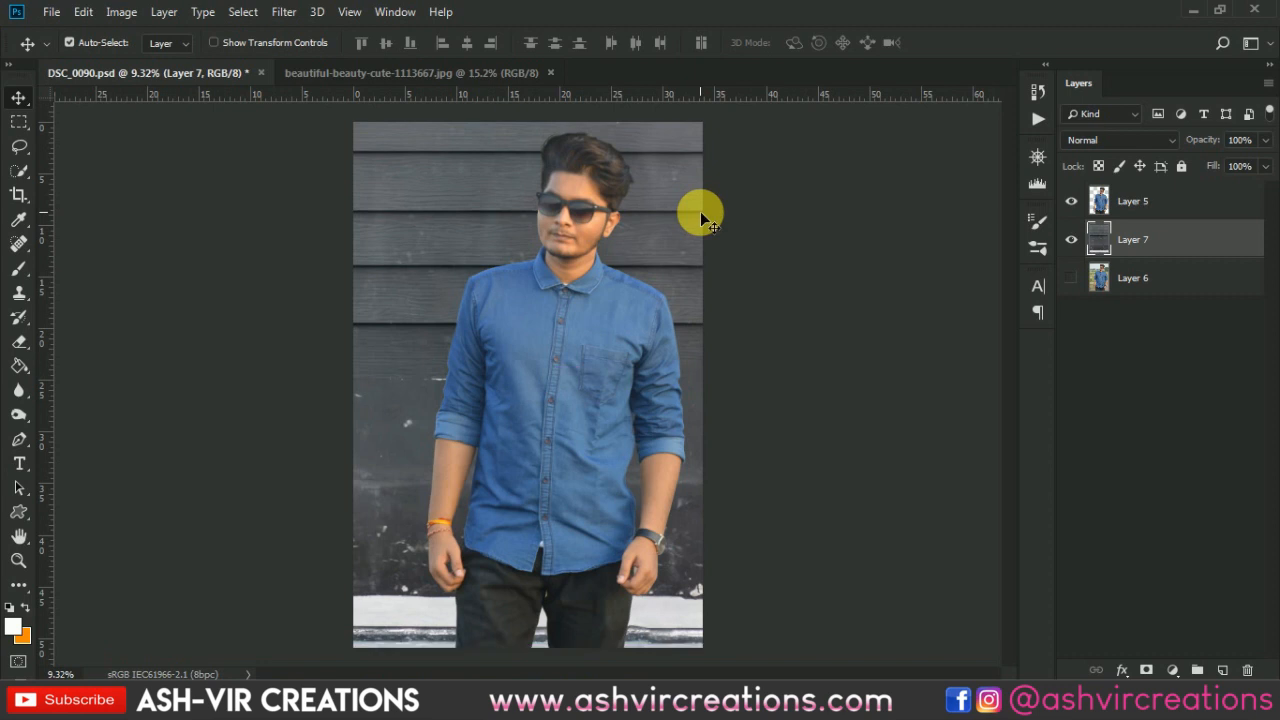
pyautogui.scroll(1, 555, 256)
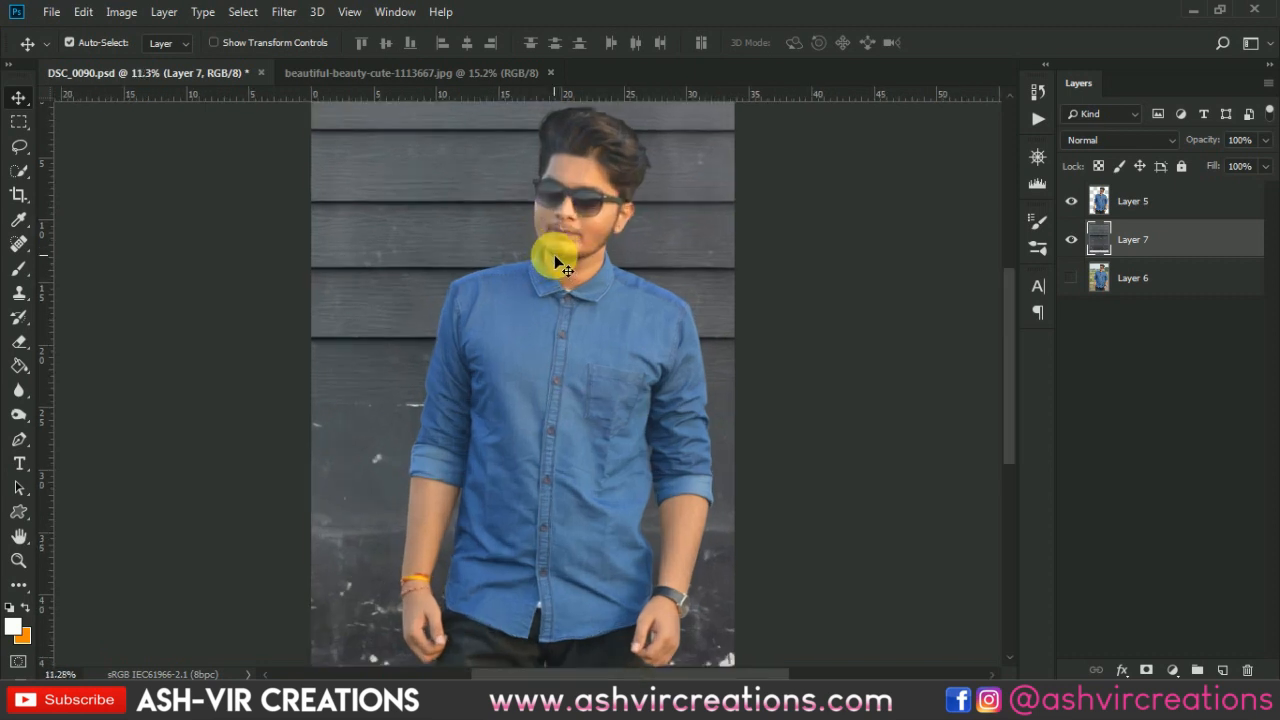
pyautogui.scroll(-1, 556, 257)
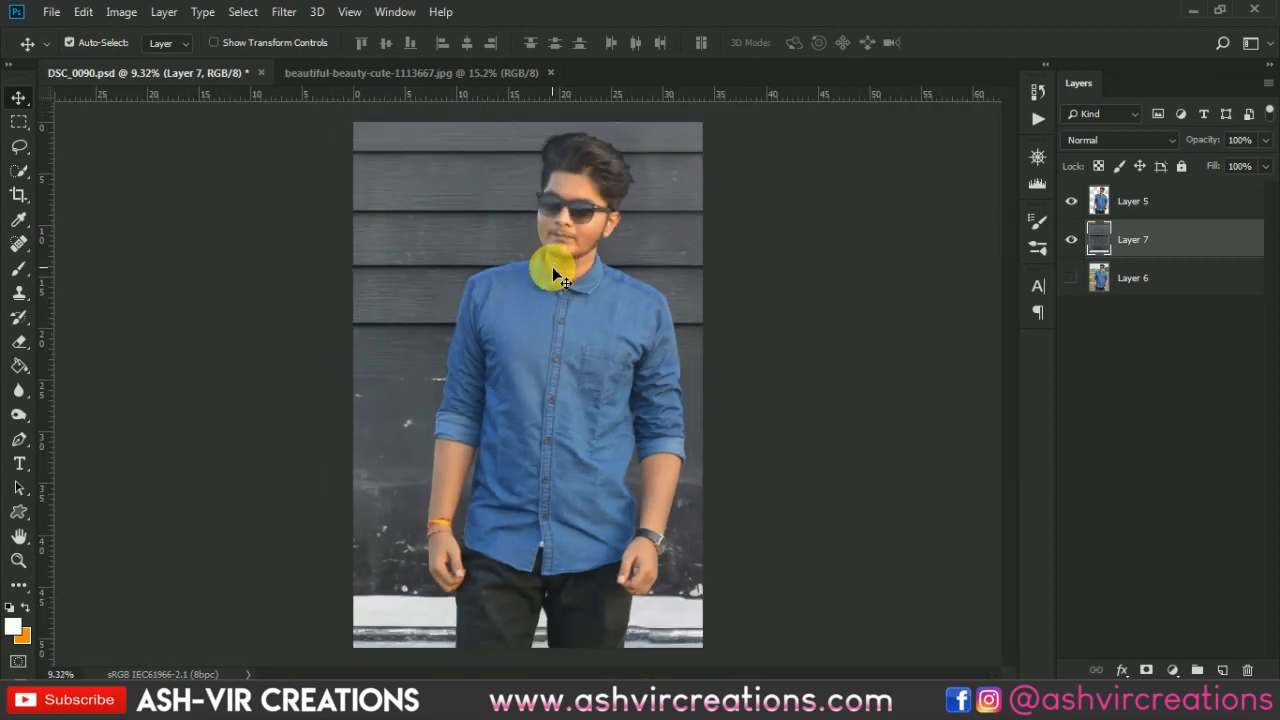
# - Crop the canvas, adjusting the crop box's right and top edges, and commit the crop
pyautogui.click(15, 200)
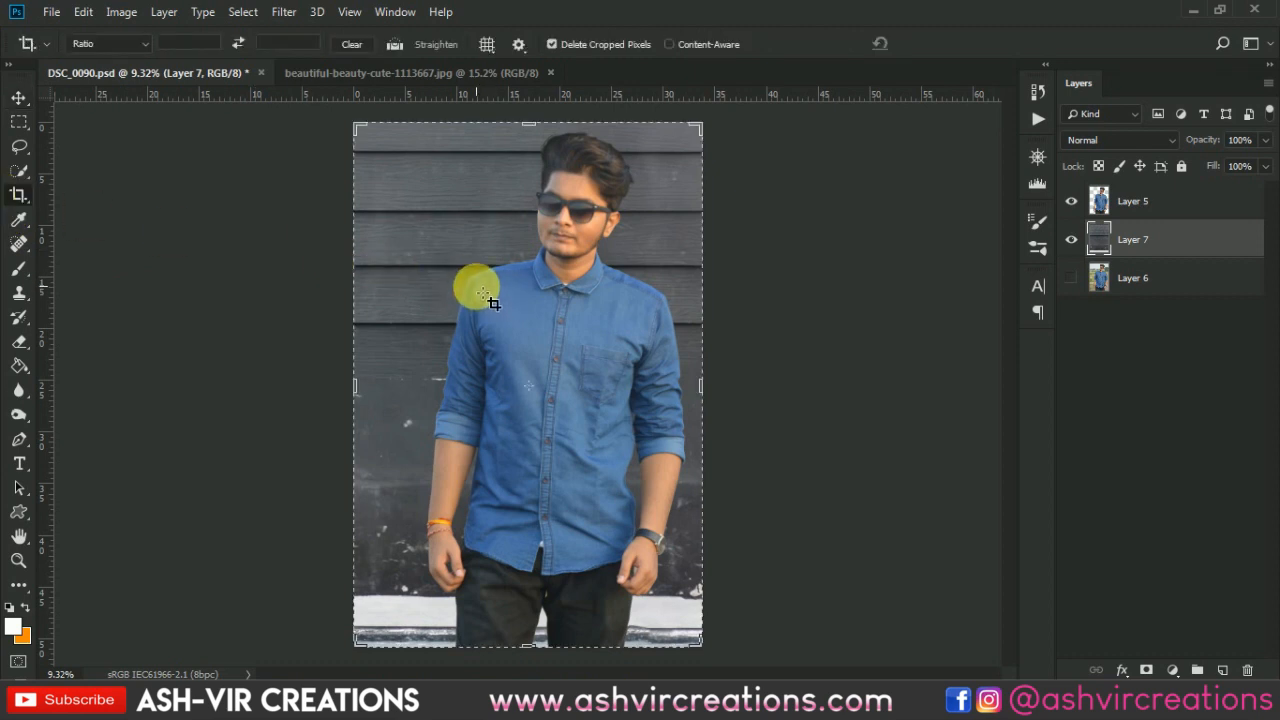
pyautogui.scroll(-1, 477, 287)
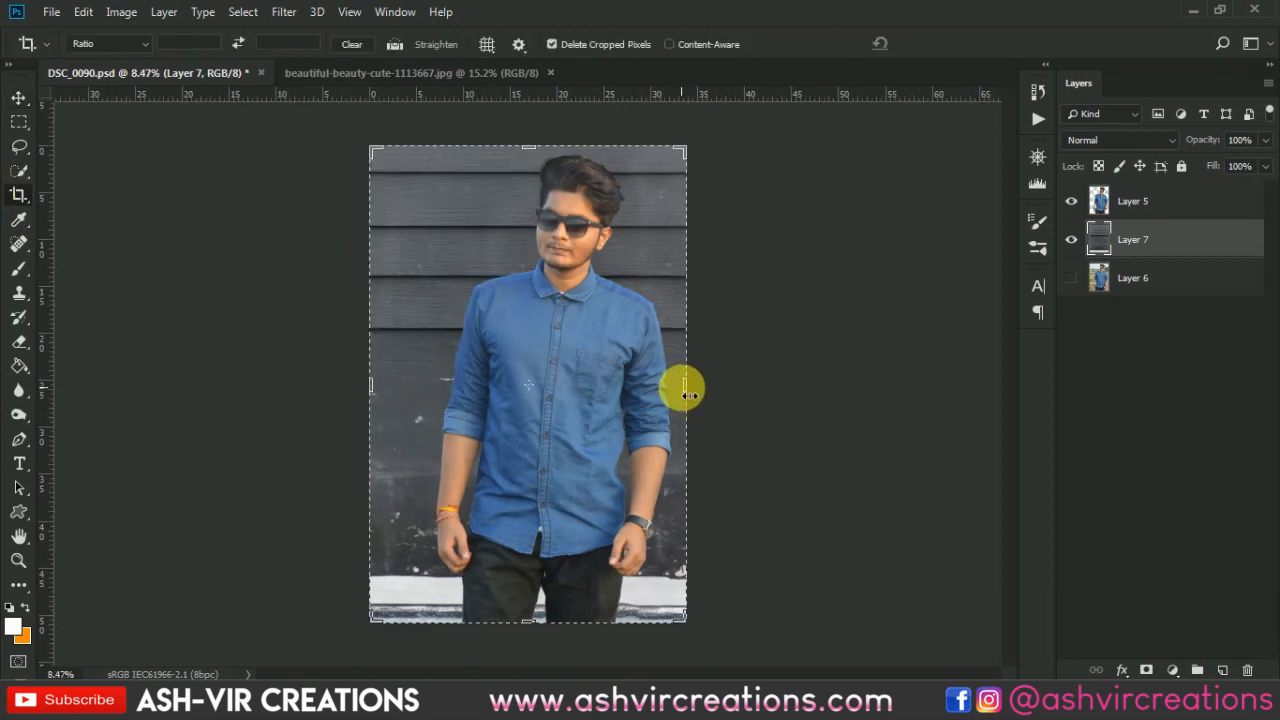
pyautogui.moveTo(688, 394); pyautogui.dragTo(696, 390)
pyautogui.scroll(-2, 537, 180)
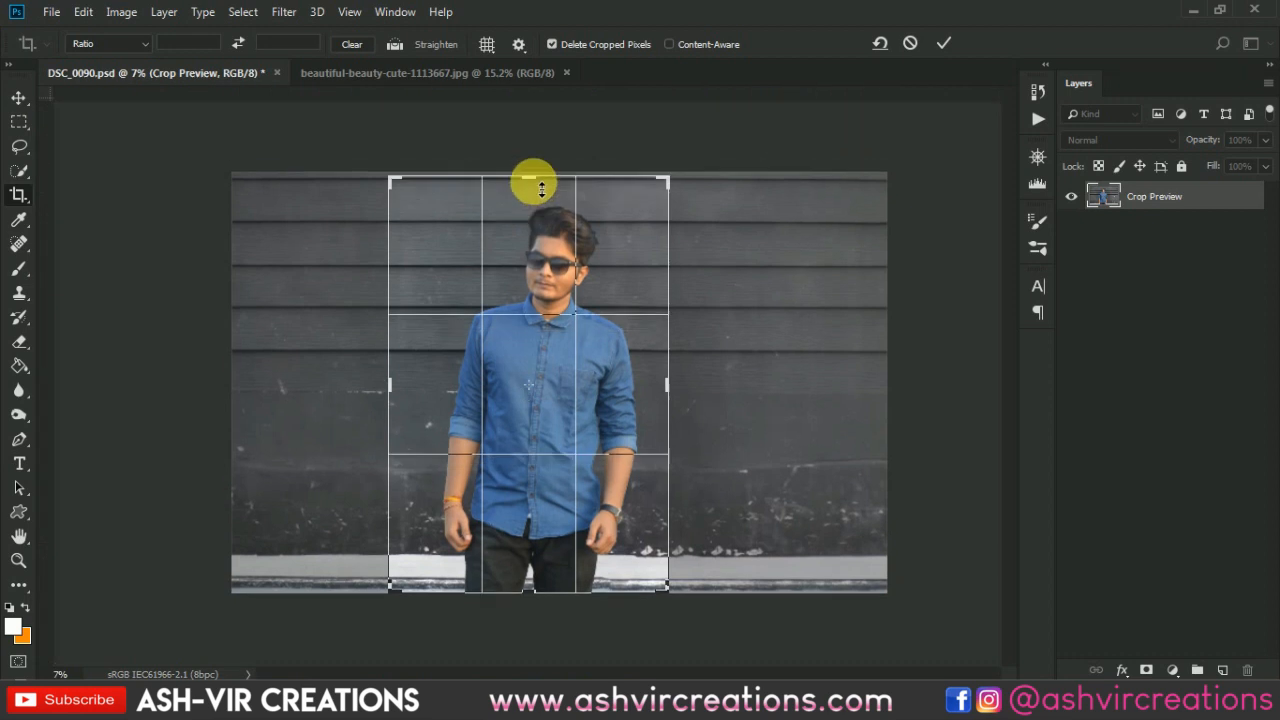
pyautogui.moveTo(541, 183); pyautogui.dragTo(537, 177)
pyautogui.hotkey('ctrl', 'r')
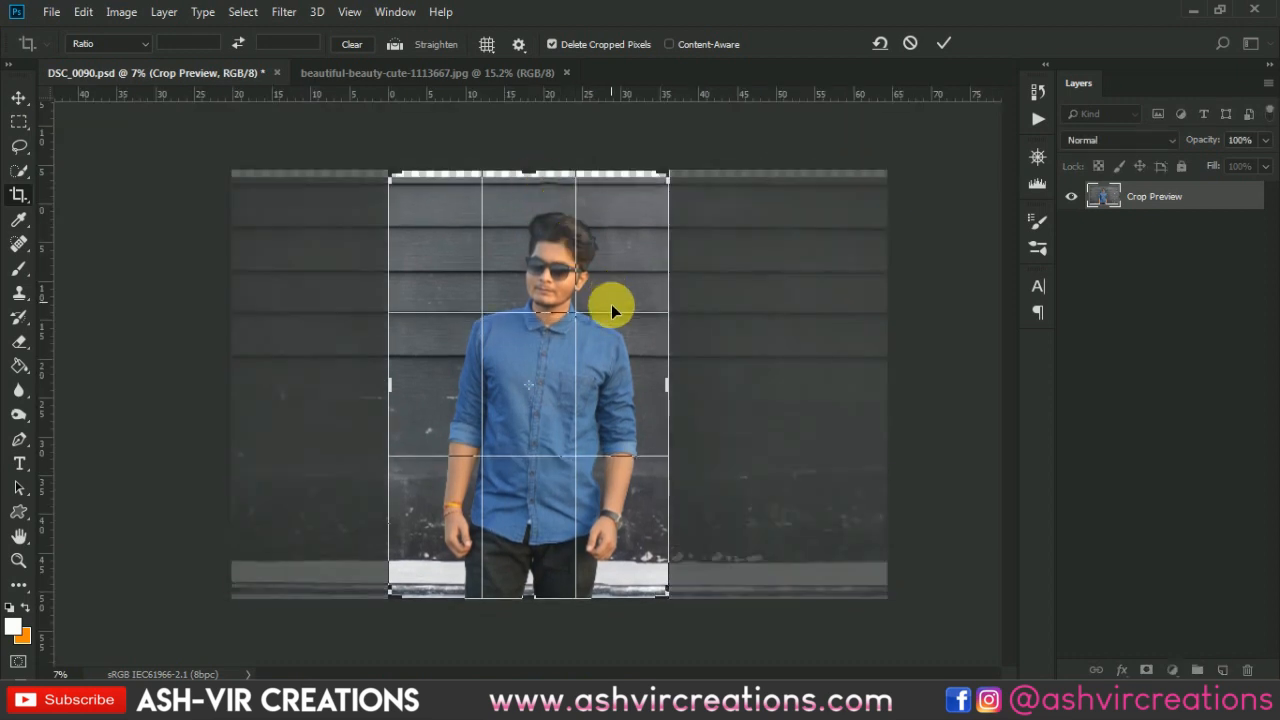
pyautogui.scroll(2, 614, 320)
pyautogui.scroll(-2, 616, 337)
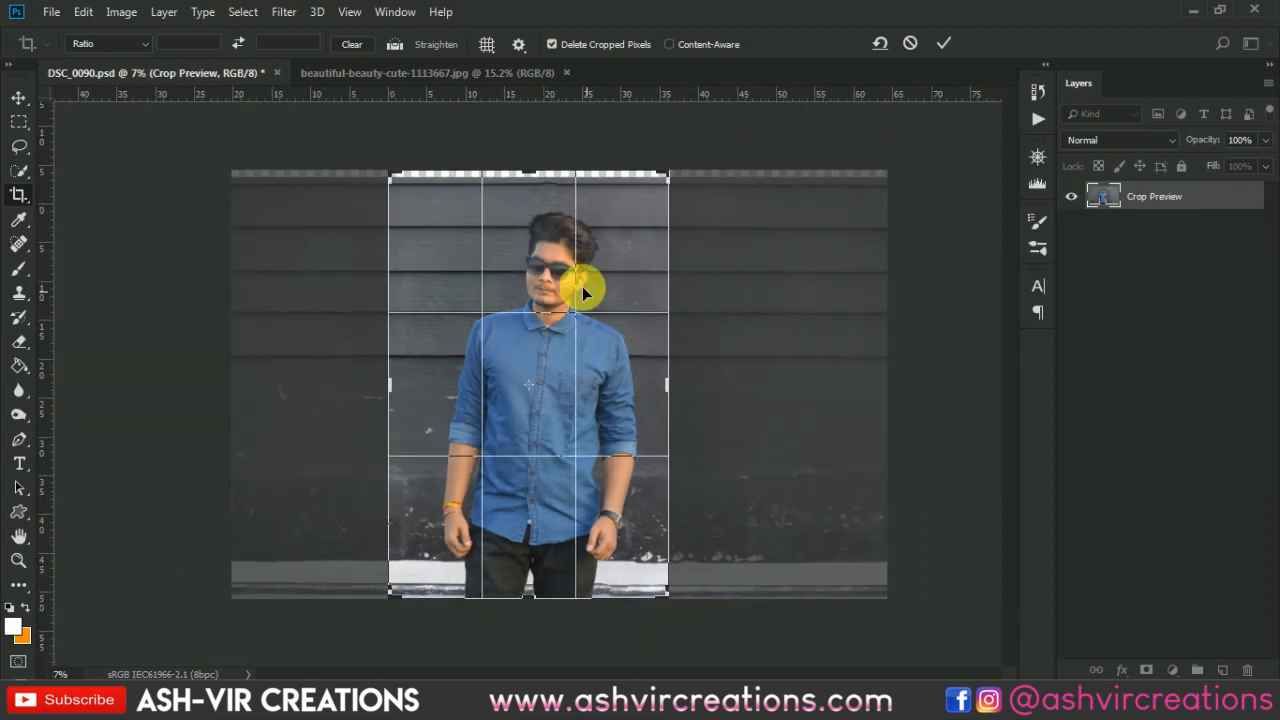
pyautogui.click(942, 43)
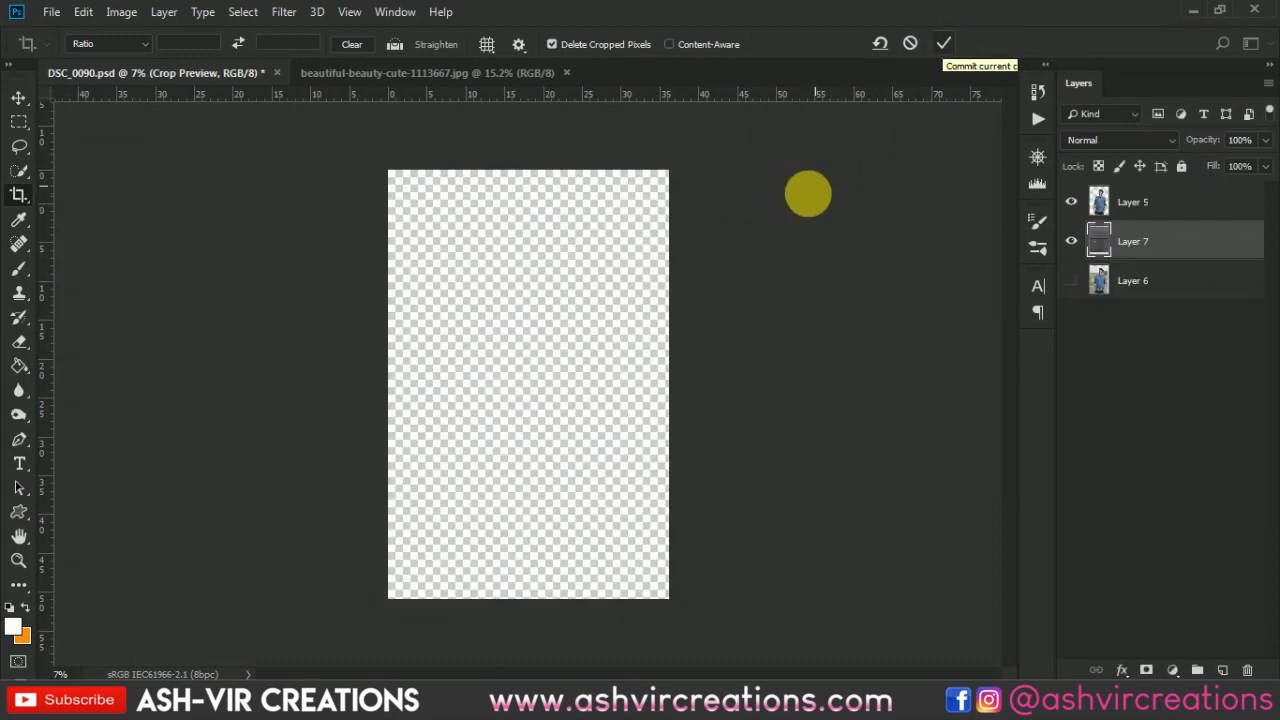
# - Crop the canvas to the boundaries of the wall layer
pyautogui.press('v')
pyautogui.scroll(1, 596, 232)
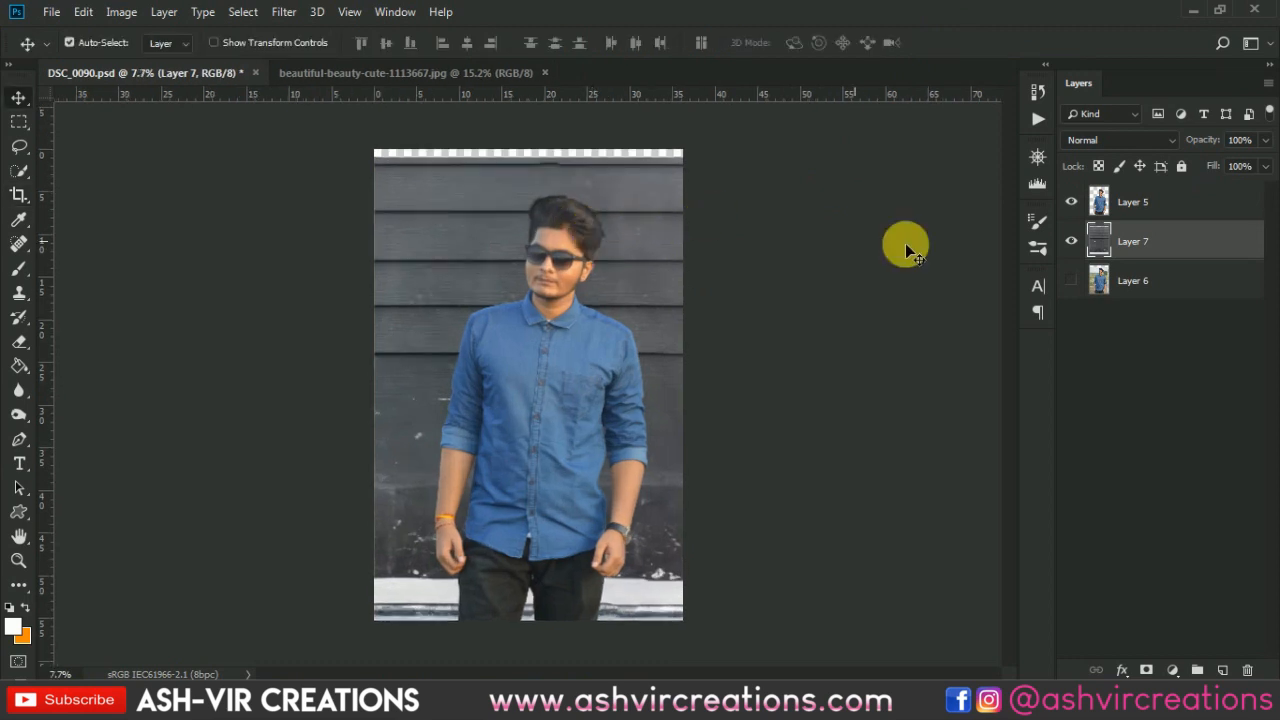
pyautogui.keyDown('ctrl'); pyautogui.click(1100, 238); pyautogui.keyUp('ctrl')
pyautogui.press('c')
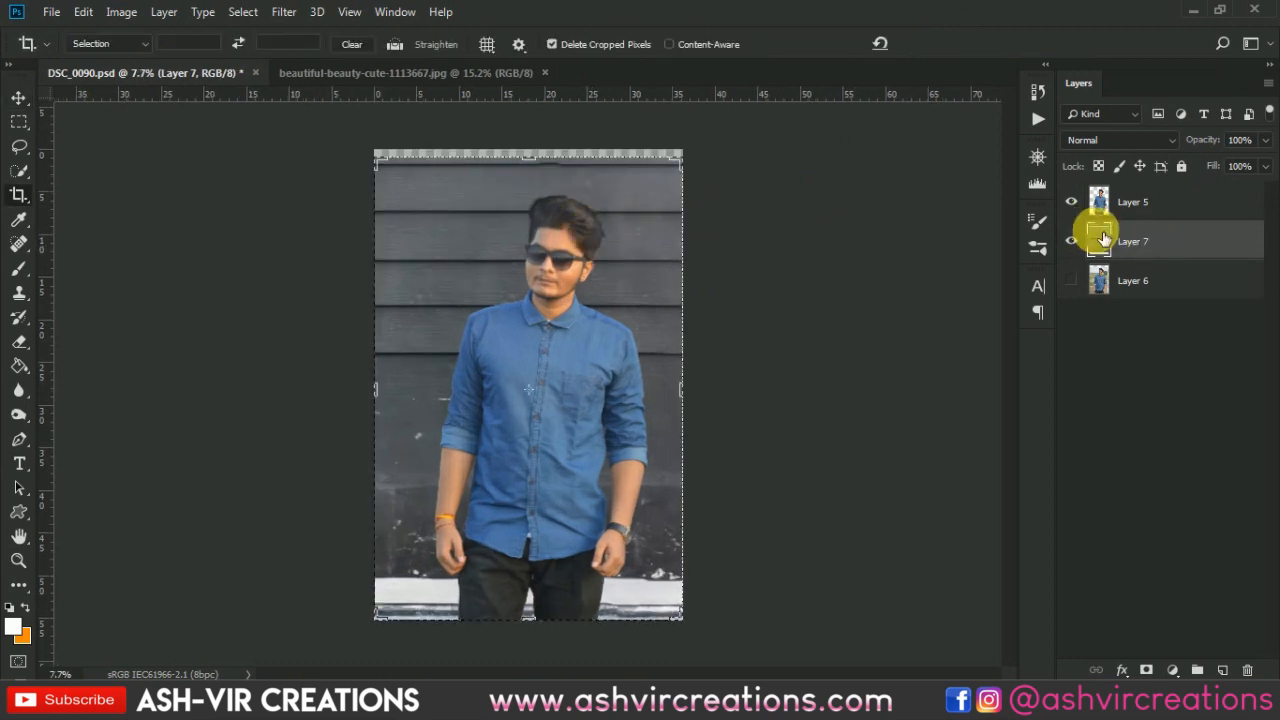
pyautogui.press('Return')
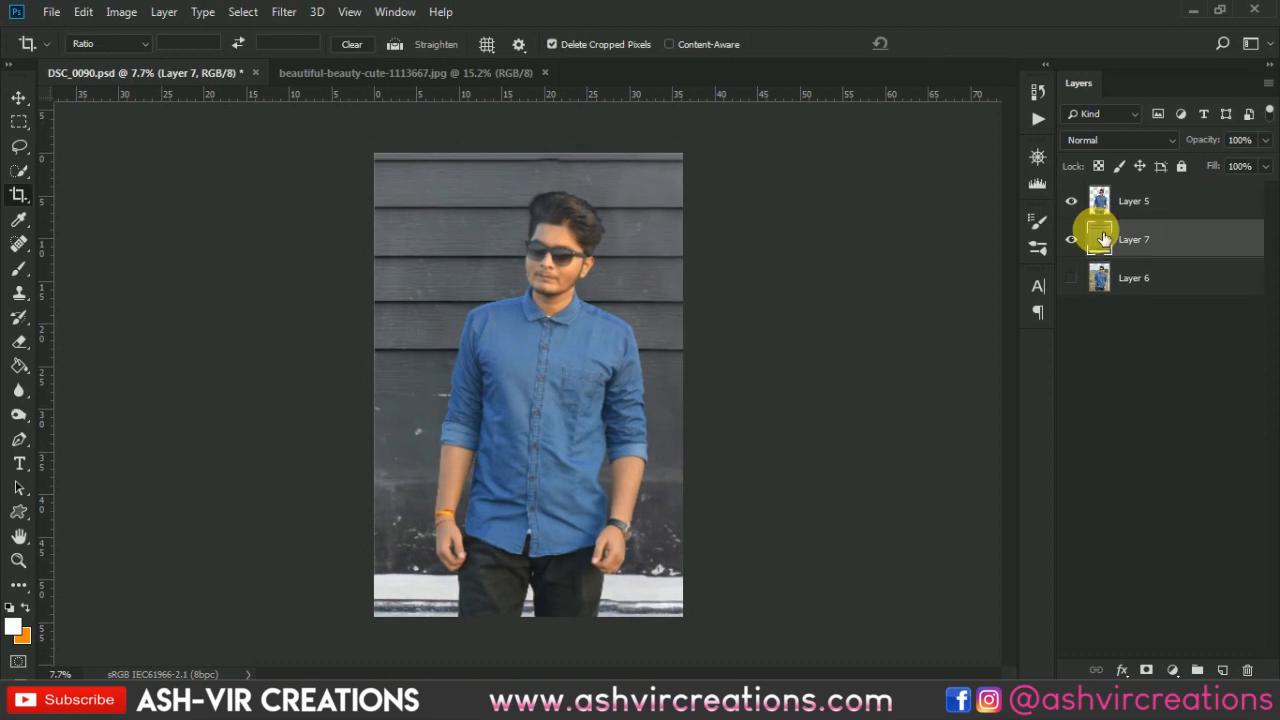
# - Show the original photo layer and hide the wall layer to inspect the edge around the ear
pyautogui.press('v')
pyautogui.scroll(1, 687, 322)
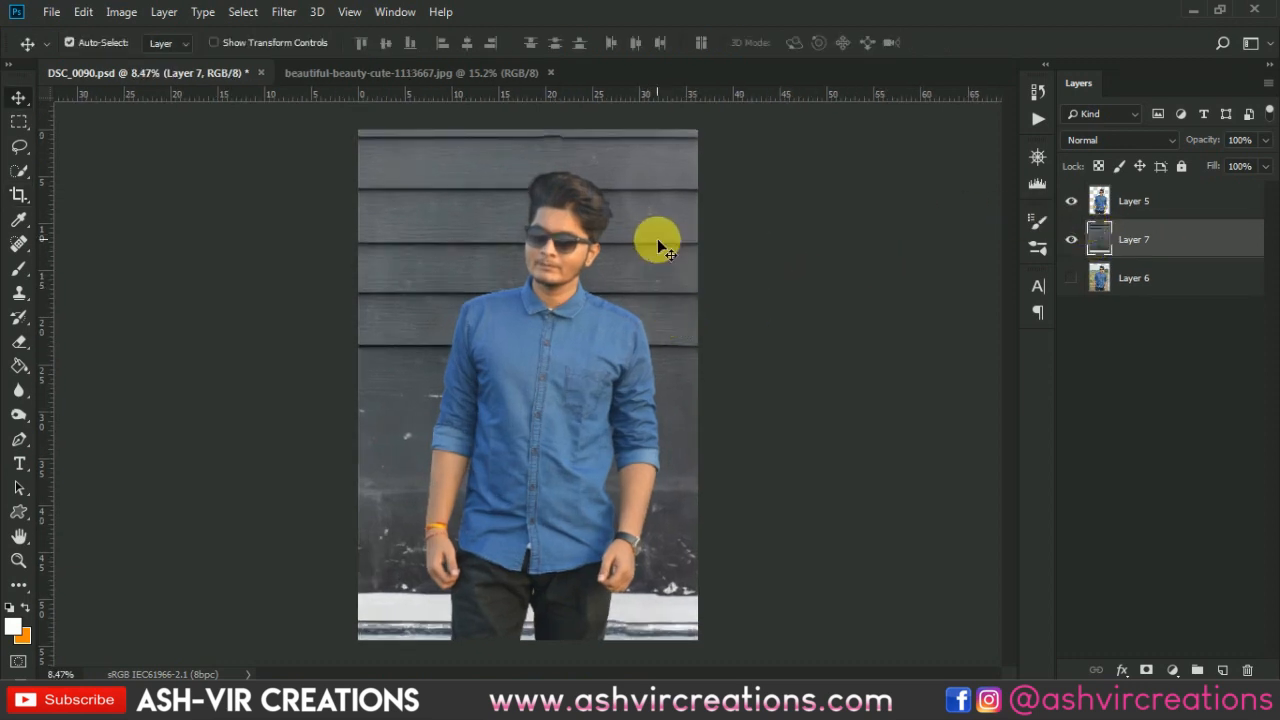
pyautogui.scroll(5, 635, 222)
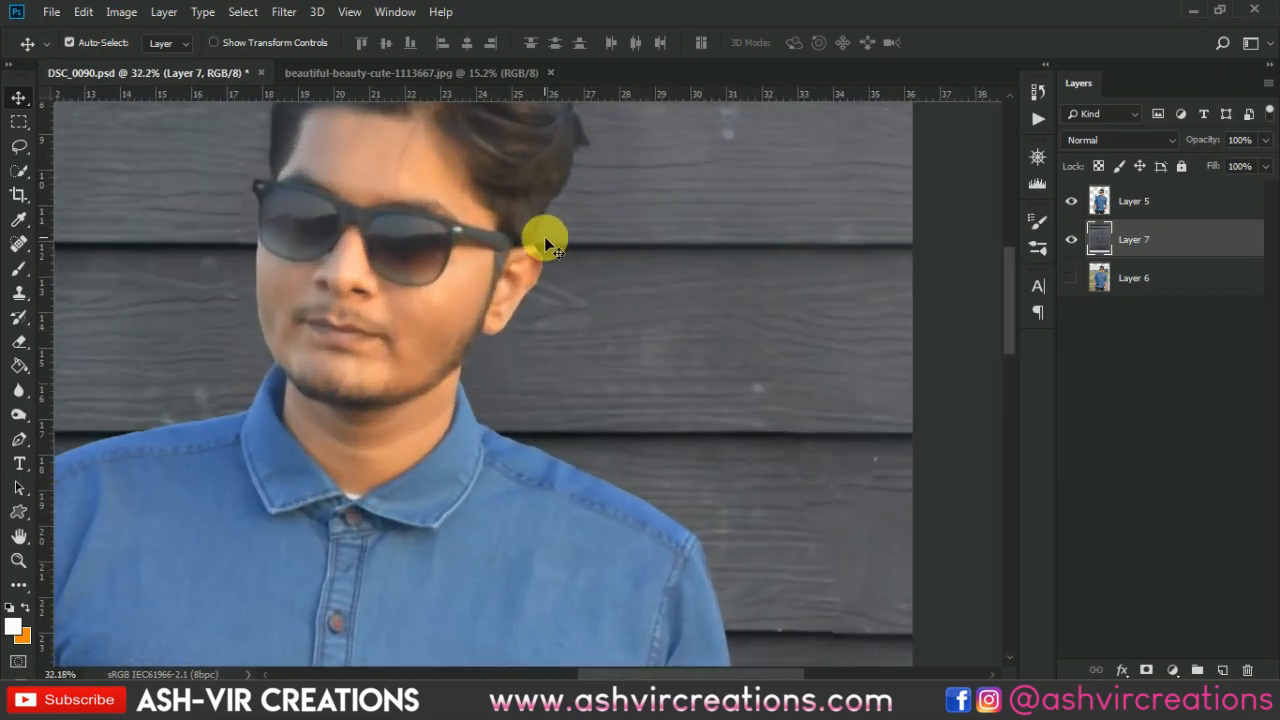
pyautogui.click(1071, 278)
pyautogui.click(1071, 241)
pyautogui.scroll(4, 524, 253)
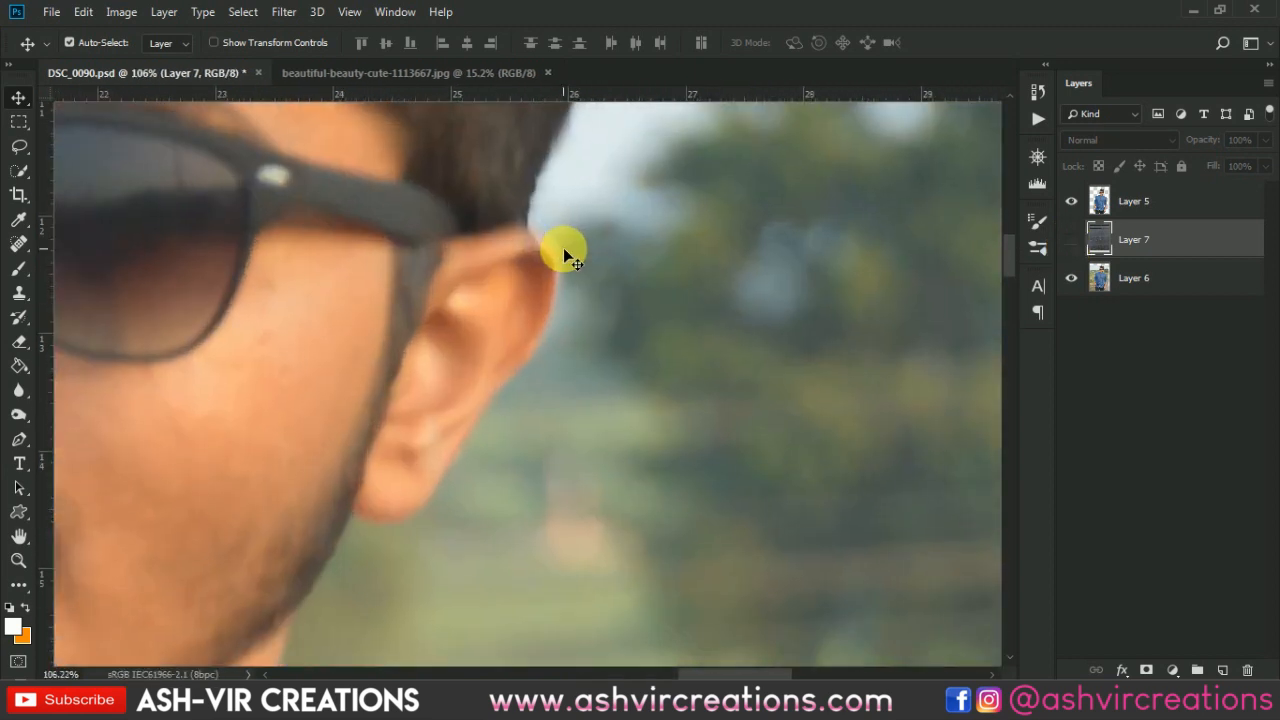
pyautogui.click(1072, 246)
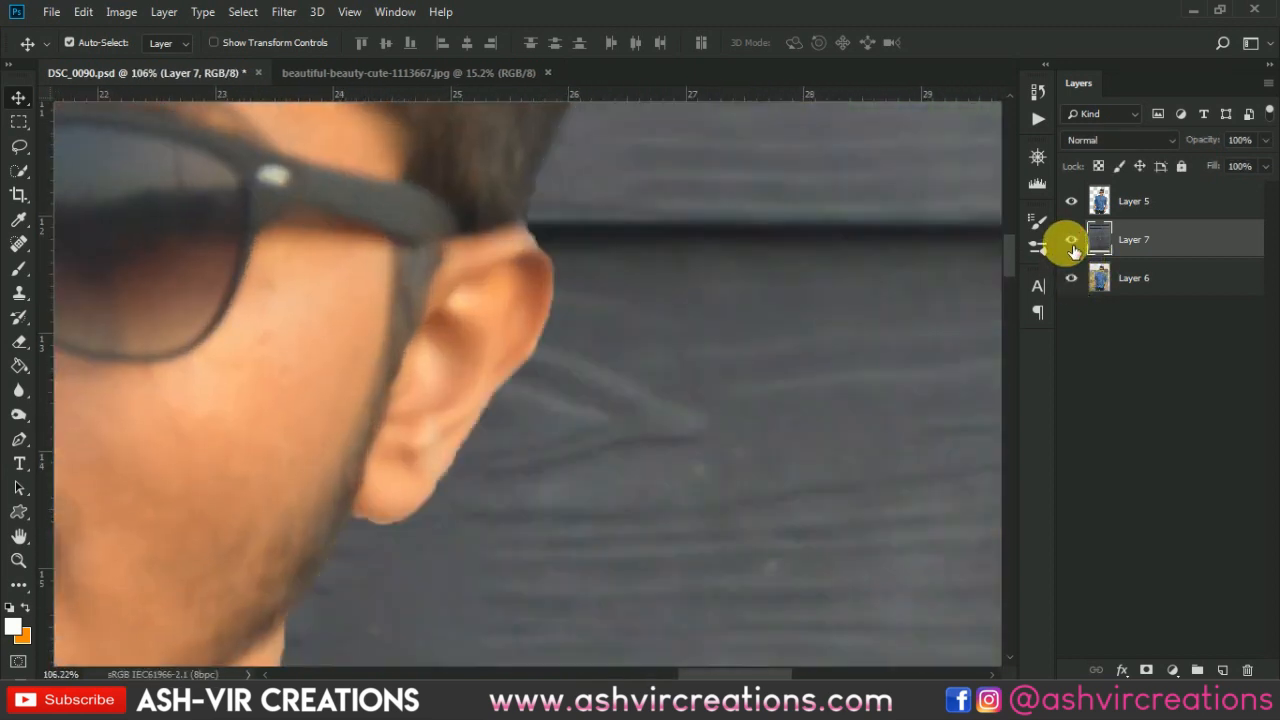
pyautogui.click(1072, 246)
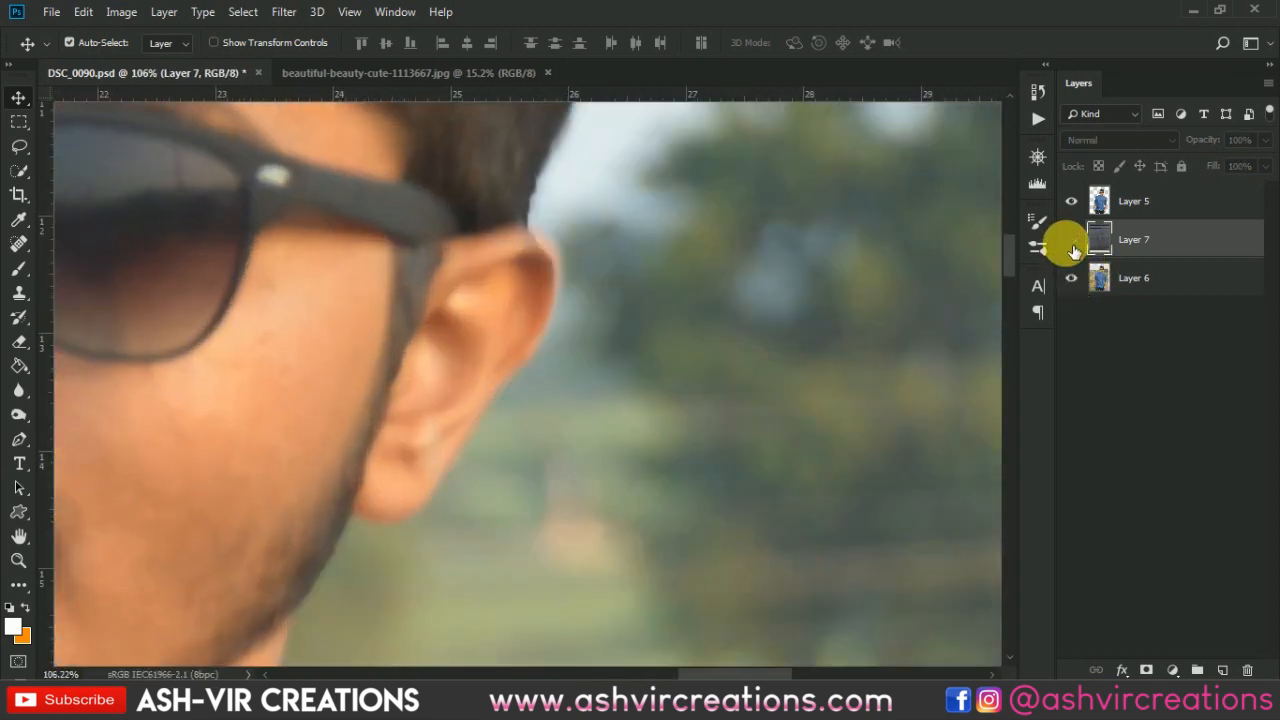
# - On the original photo layer, trace a closed Pen path around the ear
pyautogui.click(1176, 284)
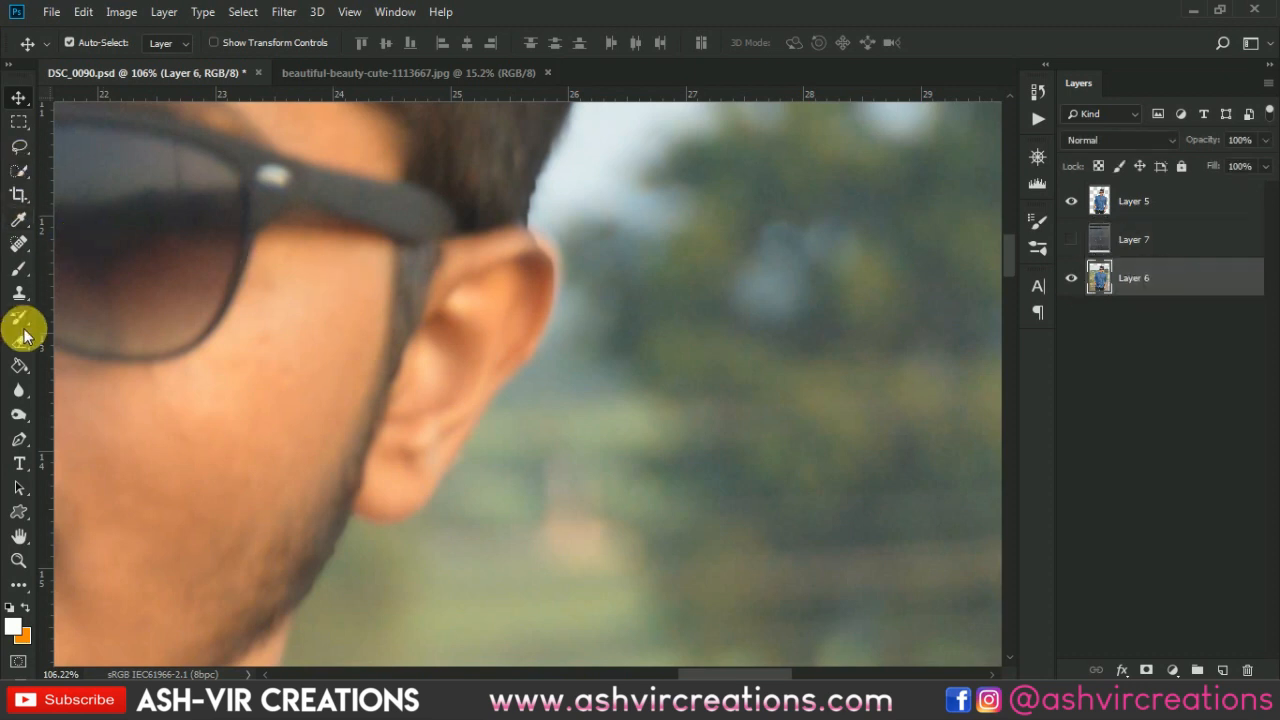
pyautogui.click(18, 438)
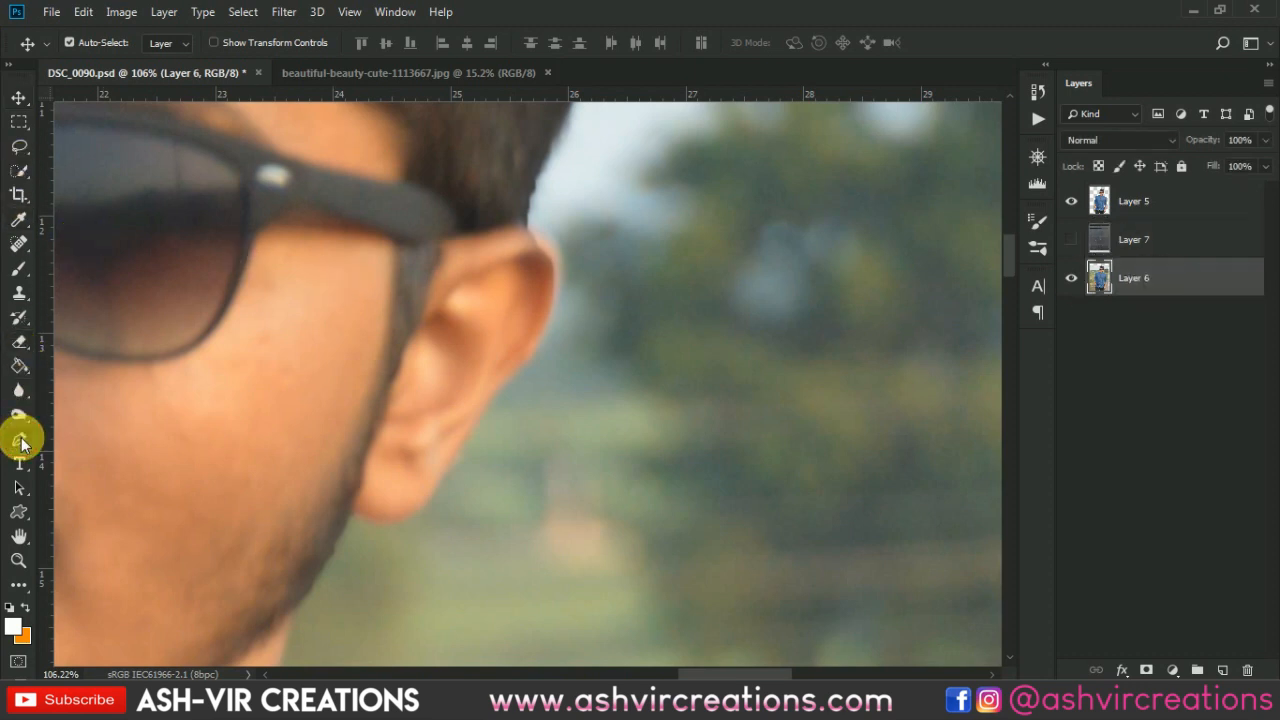
pyautogui.scroll(3, 516, 228)
pyautogui.click(527, 226)
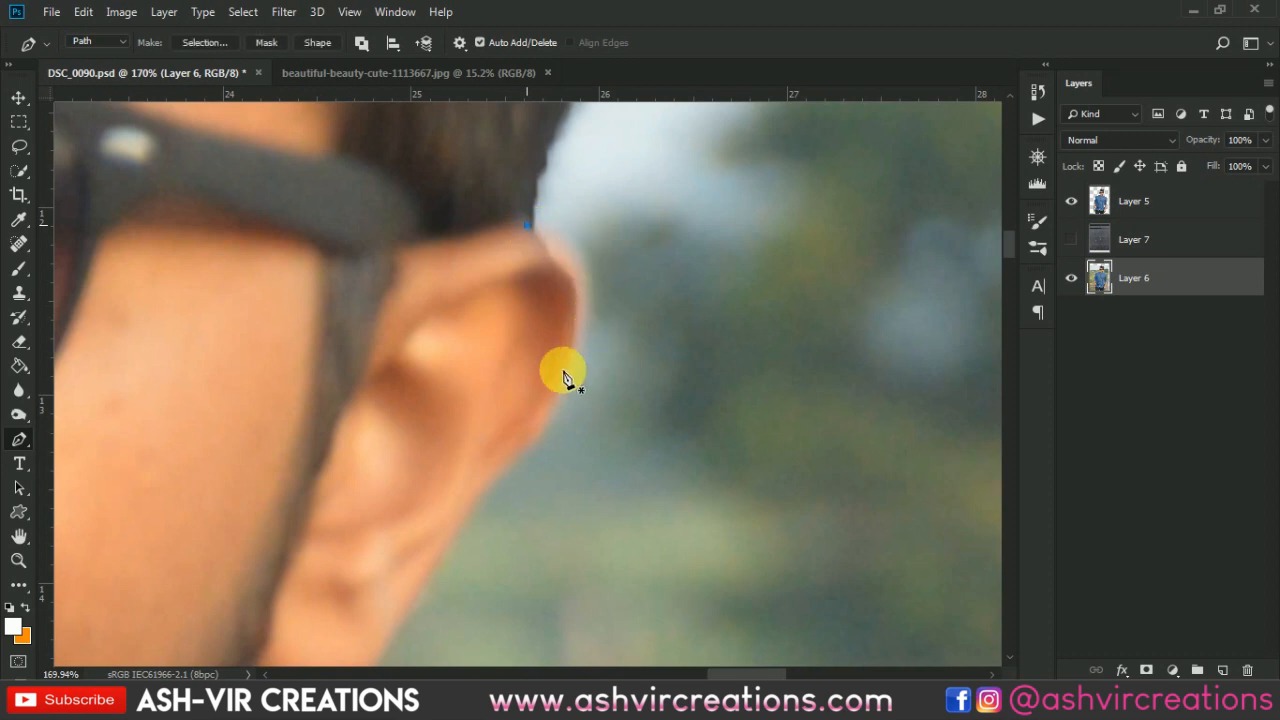
pyautogui.moveTo(568, 362); pyautogui.dragTo(508, 494)
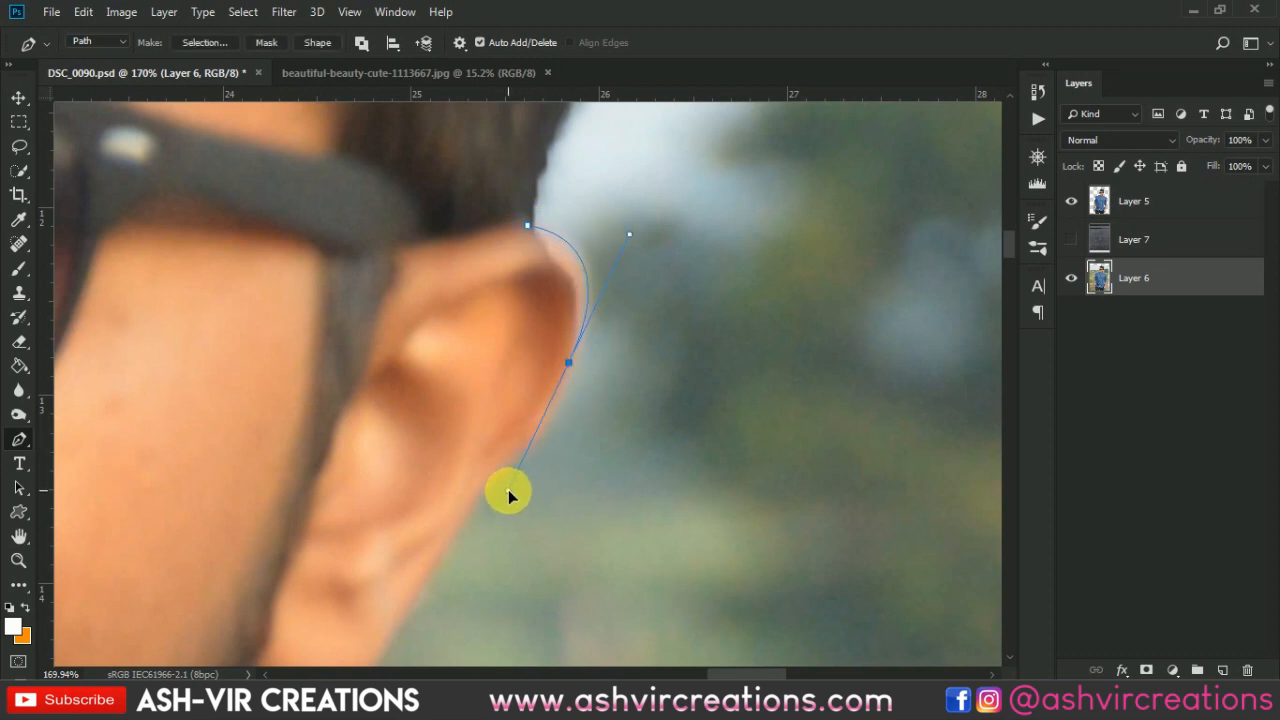
pyautogui.click(1072, 201)
pyautogui.click(1078, 201)
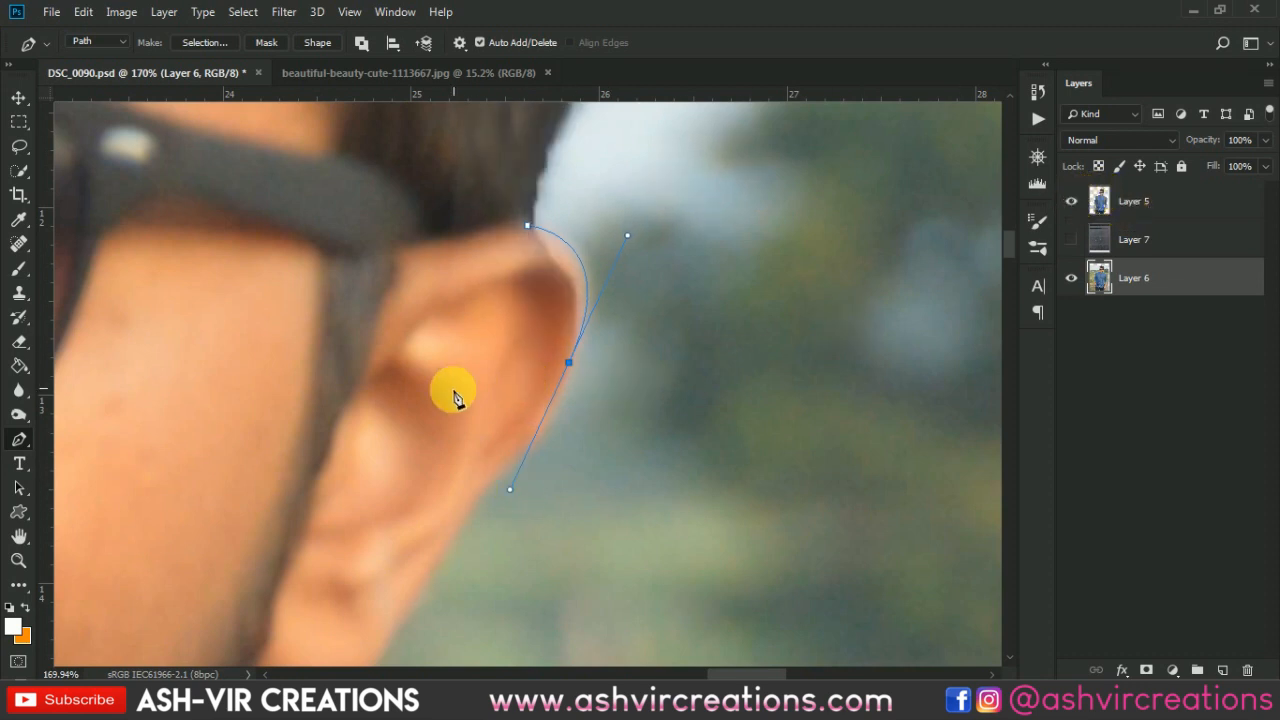
pyautogui.click(438, 459)
pyautogui.click(439, 273)
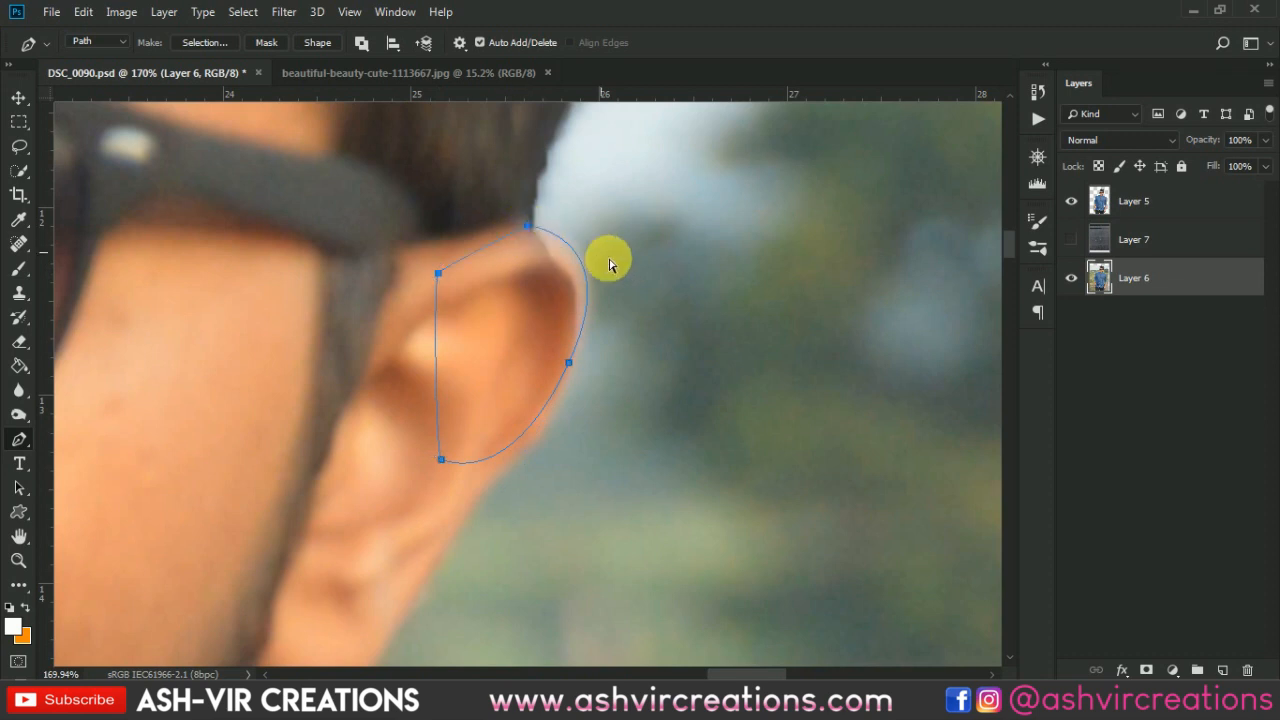
# - Turn the ear path into a selection, copy it to a new layer, and move that layer to the top
pyautogui.hotkey('ctrl', 'Return')
pyautogui.hotkey('ctrl', 'j')
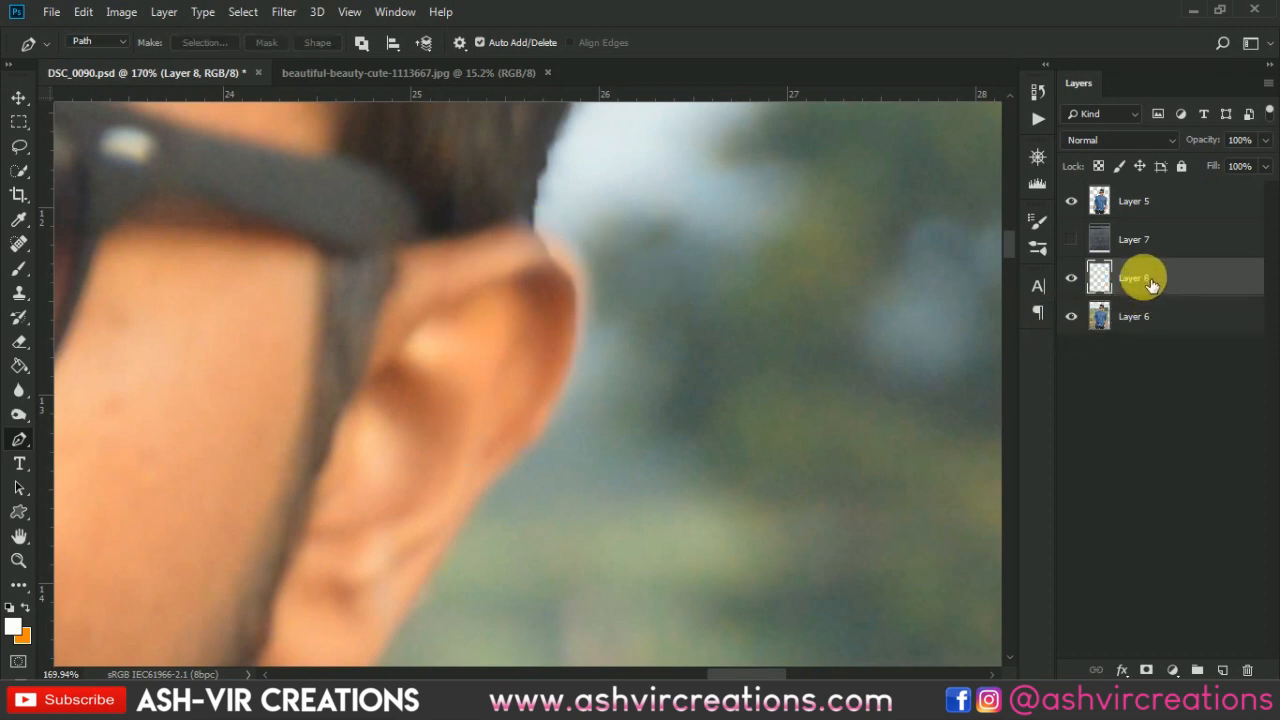
pyautogui.moveTo(1150, 285); pyautogui.dragTo(1162, 202)
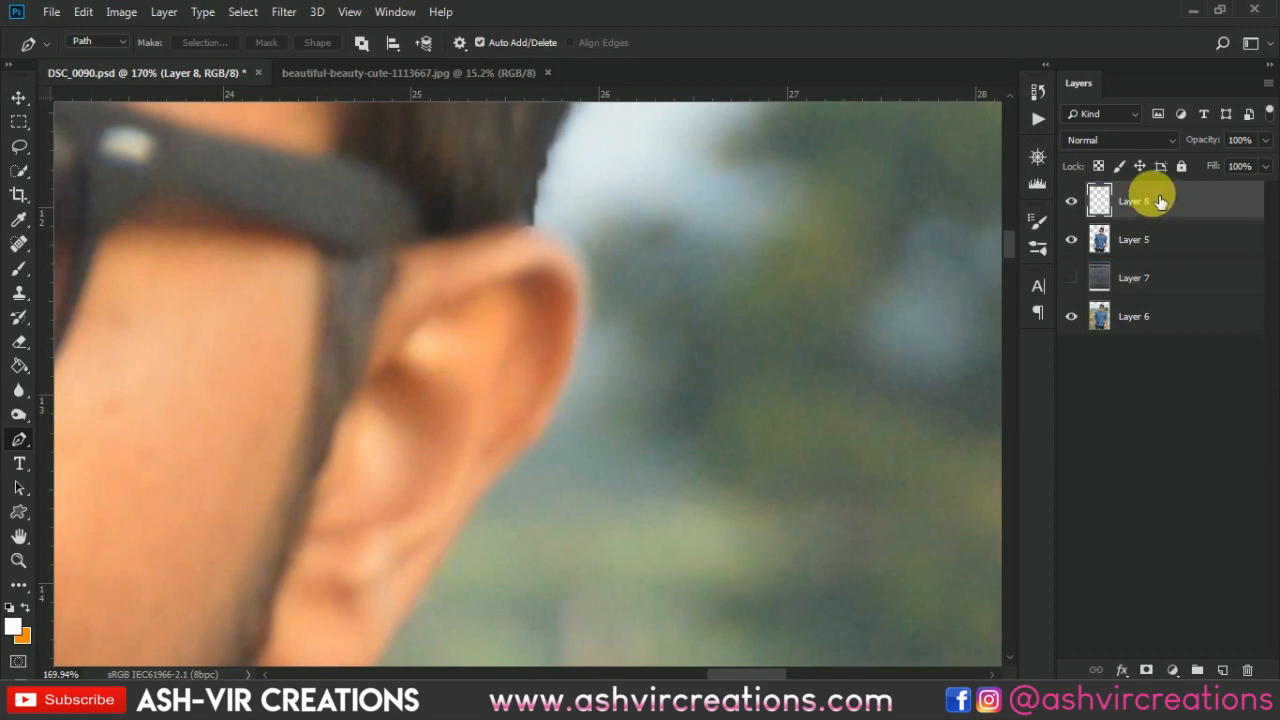
# - Erase a small area at the top of the copied ear with a 40 px soft eraser
pyautogui.press('e')
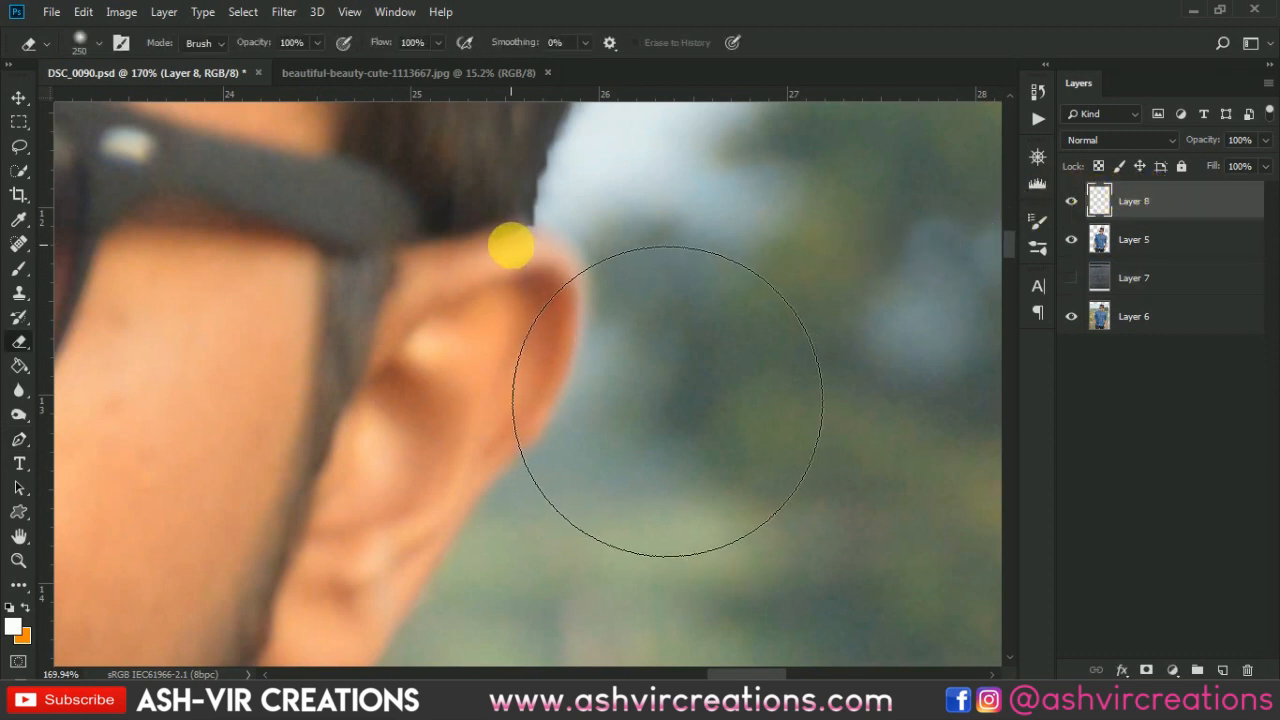
pyautogui.press('[')
pyautogui.press('[')
pyautogui.press('[')
pyautogui.press('[')
pyautogui.press('[')
pyautogui.press('[')
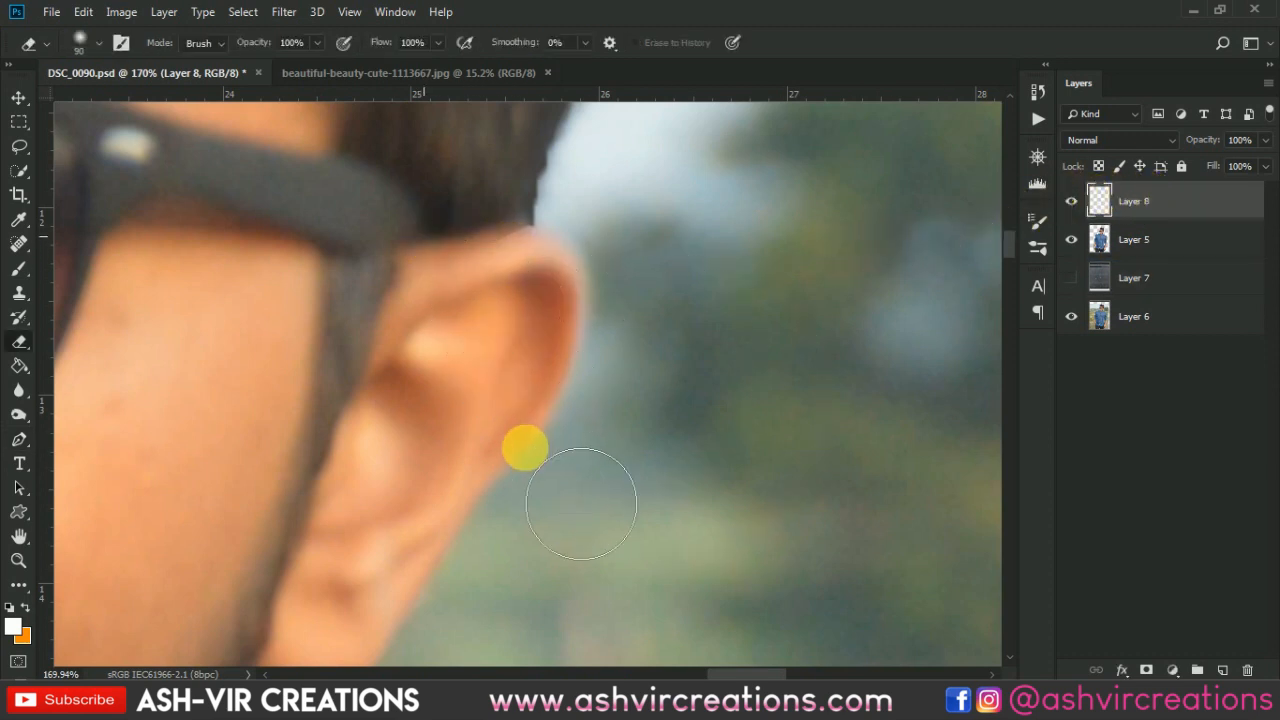
pyautogui.rightClick(422, 339)
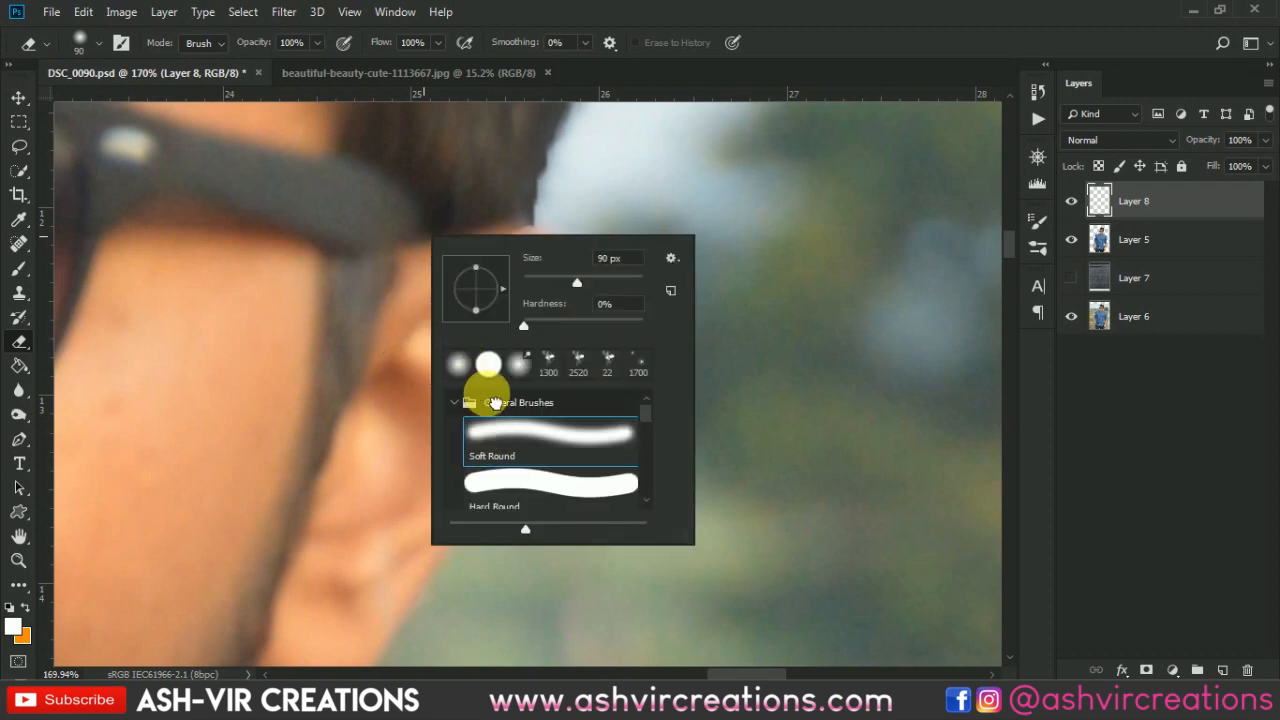
pyautogui.press('Escape')
pyautogui.press('[')
pyautogui.press('[')
pyautogui.press('[')
pyautogui.press('[')
pyautogui.press('[')
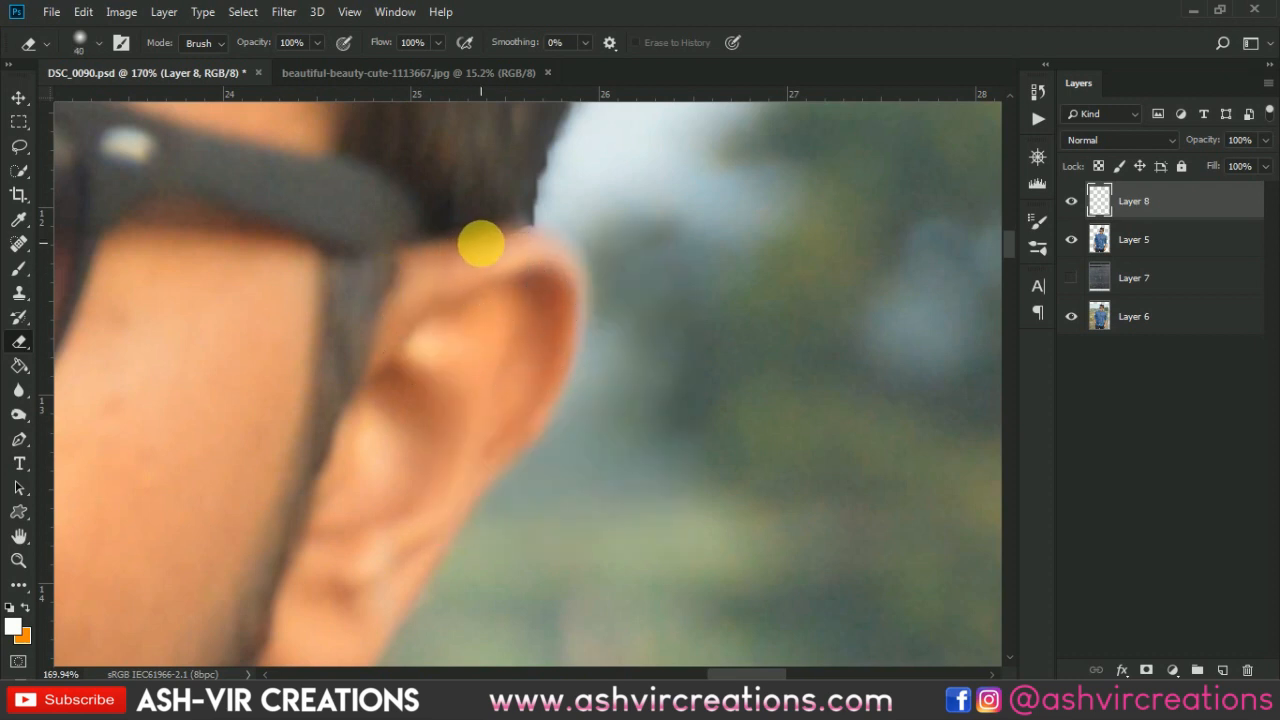
pyautogui.moveTo(516, 265); pyautogui.dragTo(525, 258)
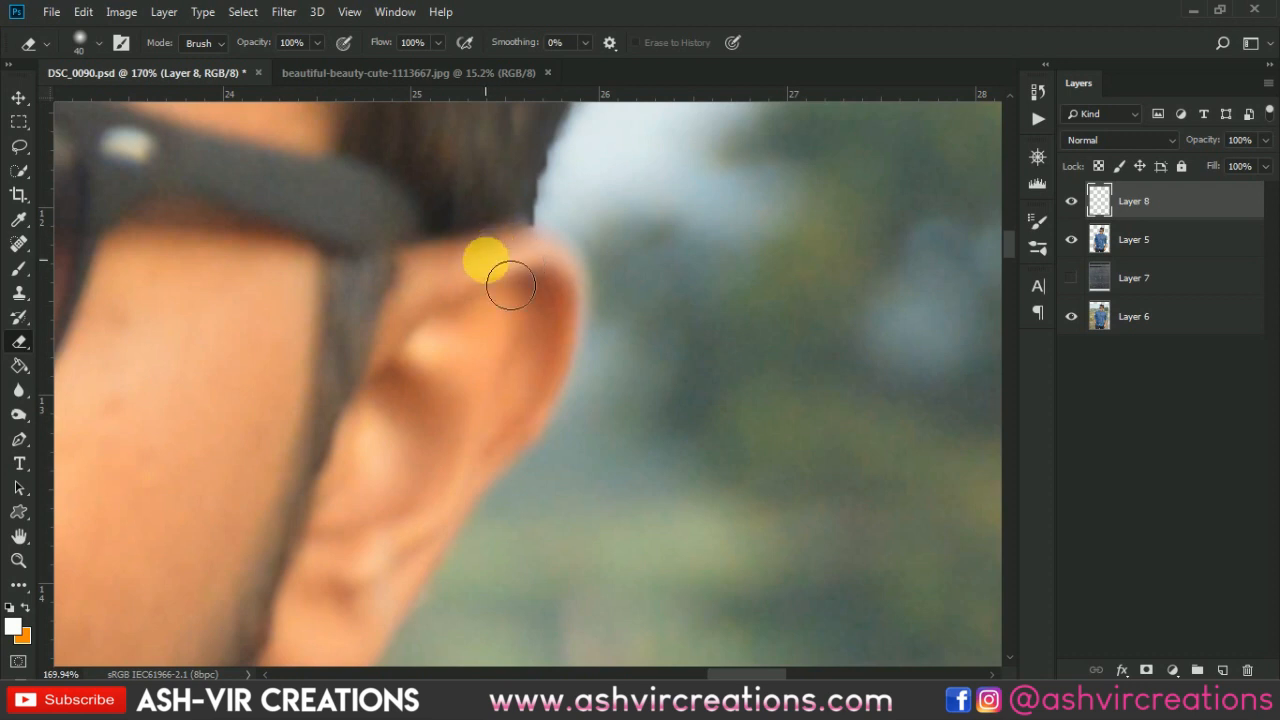
# - Merge the ear layer with the subject cutout layer and show the wall layer again
pyautogui.keyDown('ctrl'); pyautogui.click(1136, 232); pyautogui.keyUp('ctrl')
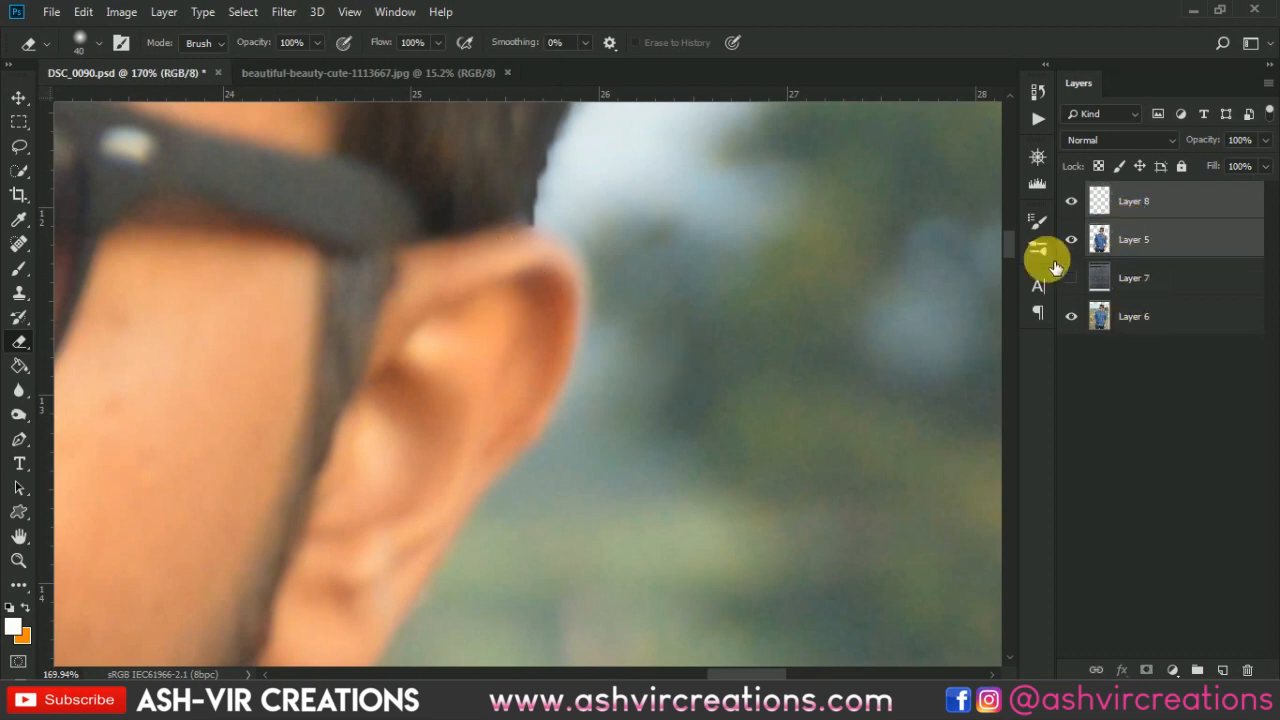
pyautogui.hotkey('ctrl', 'e')
pyautogui.press('v')
pyautogui.scroll(-4, 603, 320)
pyautogui.moveTo(386, 298); pyautogui.dragTo(1006, 289)
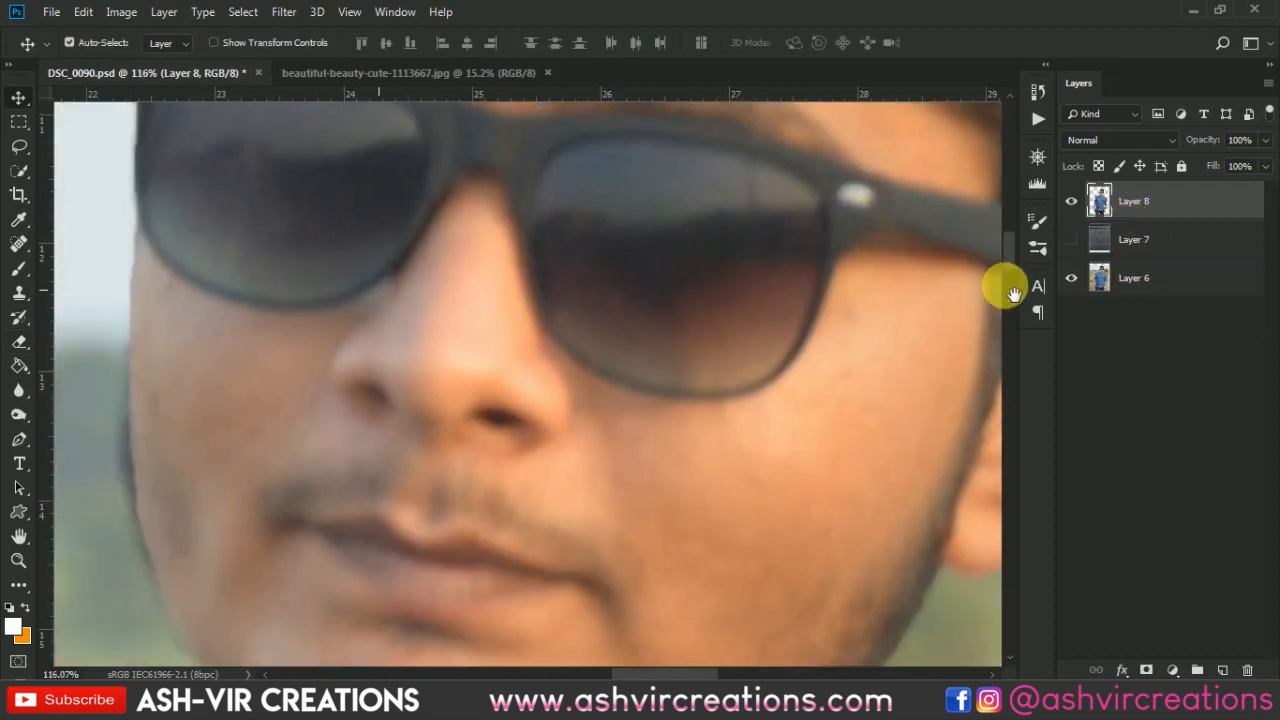
pyautogui.click(1071, 239)
# - Pan and zoom around the composite to examine the subject's edges against the wall
pyautogui.moveTo(929, 263); pyautogui.dragTo(320, 157)
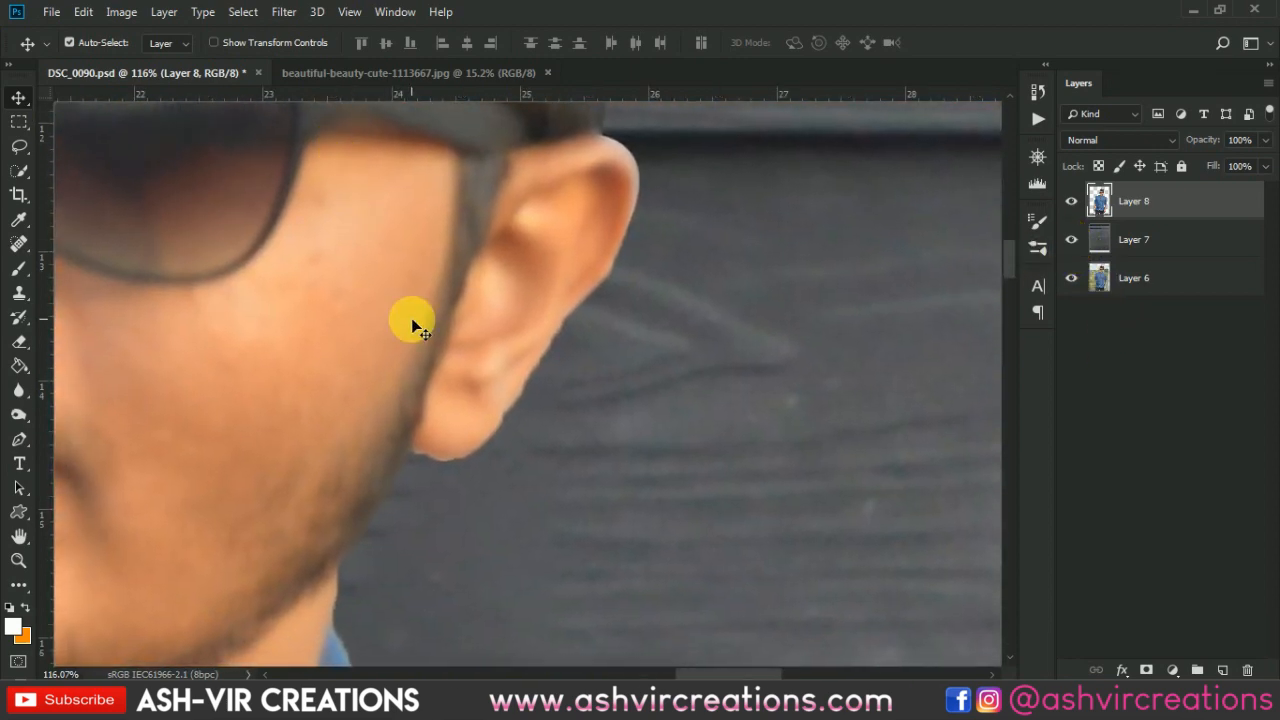
pyautogui.scroll(-5, 414, 323)
pyautogui.scroll(12, 451, 320)
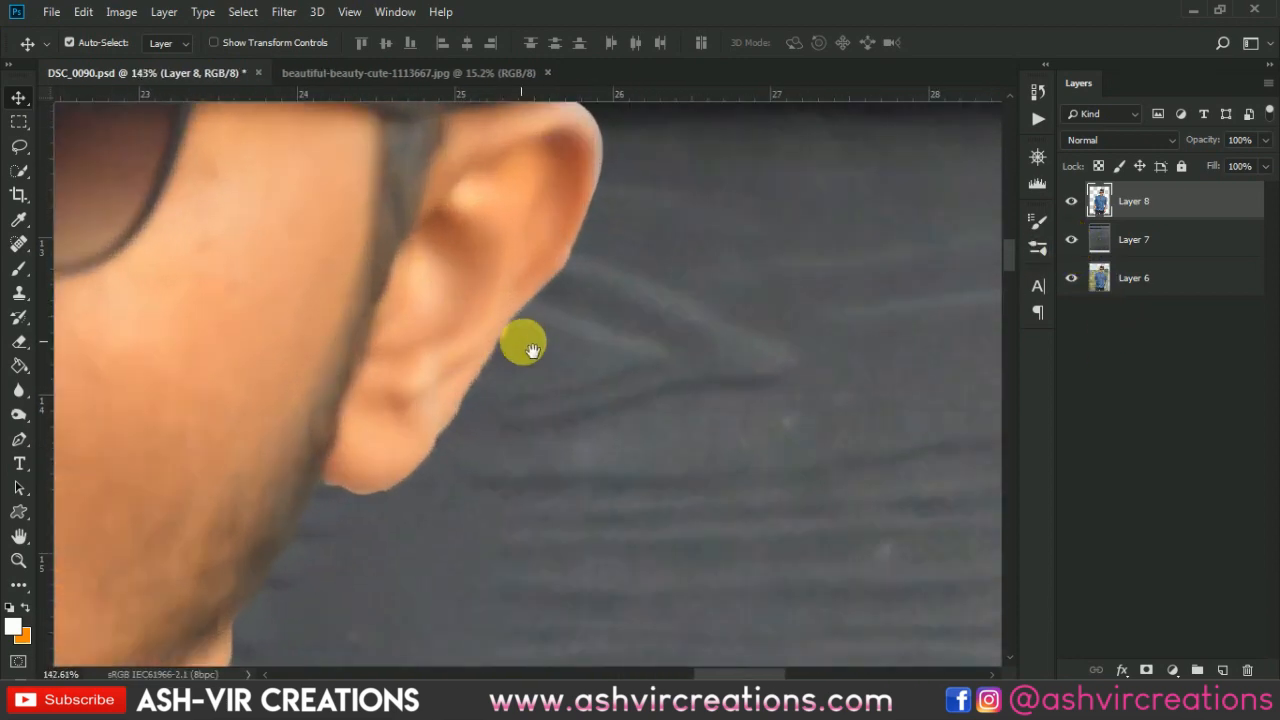
pyautogui.moveTo(523, 346); pyautogui.dragTo(1060, 220)
pyautogui.scroll(-9, 684, 418)
pyautogui.scroll(-6, 684, 418)
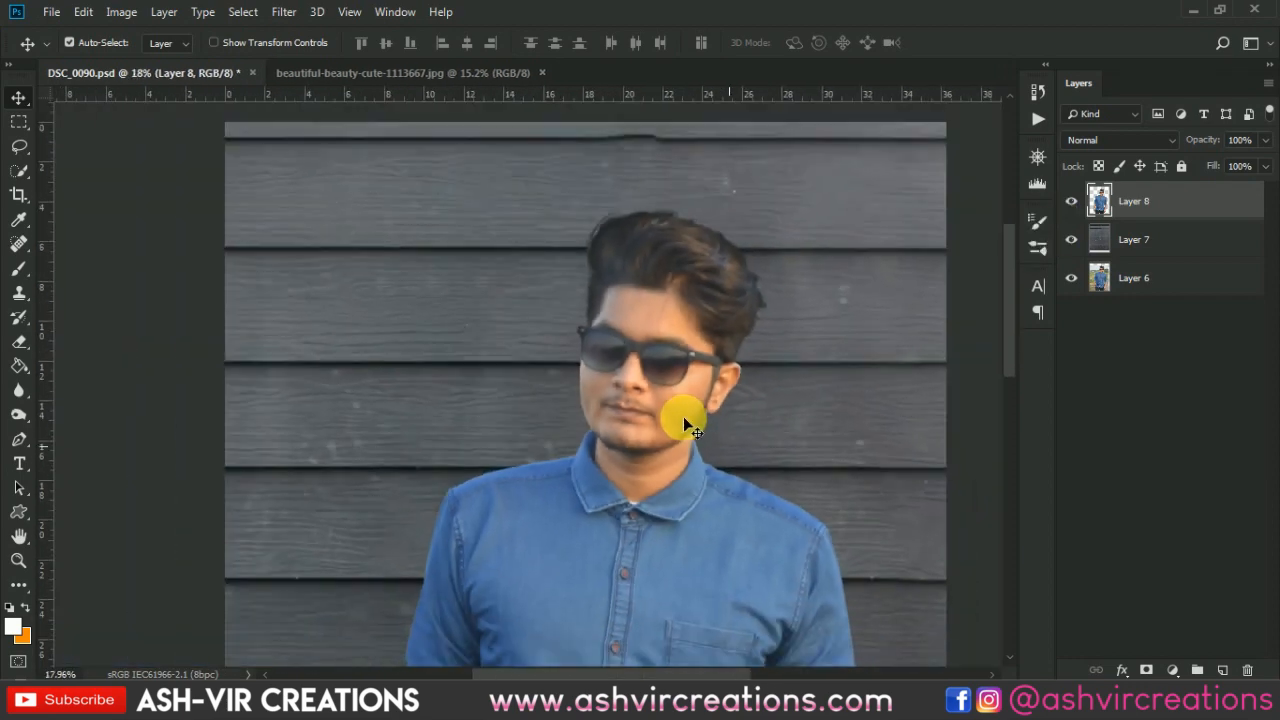
pyautogui.scroll(-1, 599, 339)
pyautogui.scroll(-3, 600, 344)
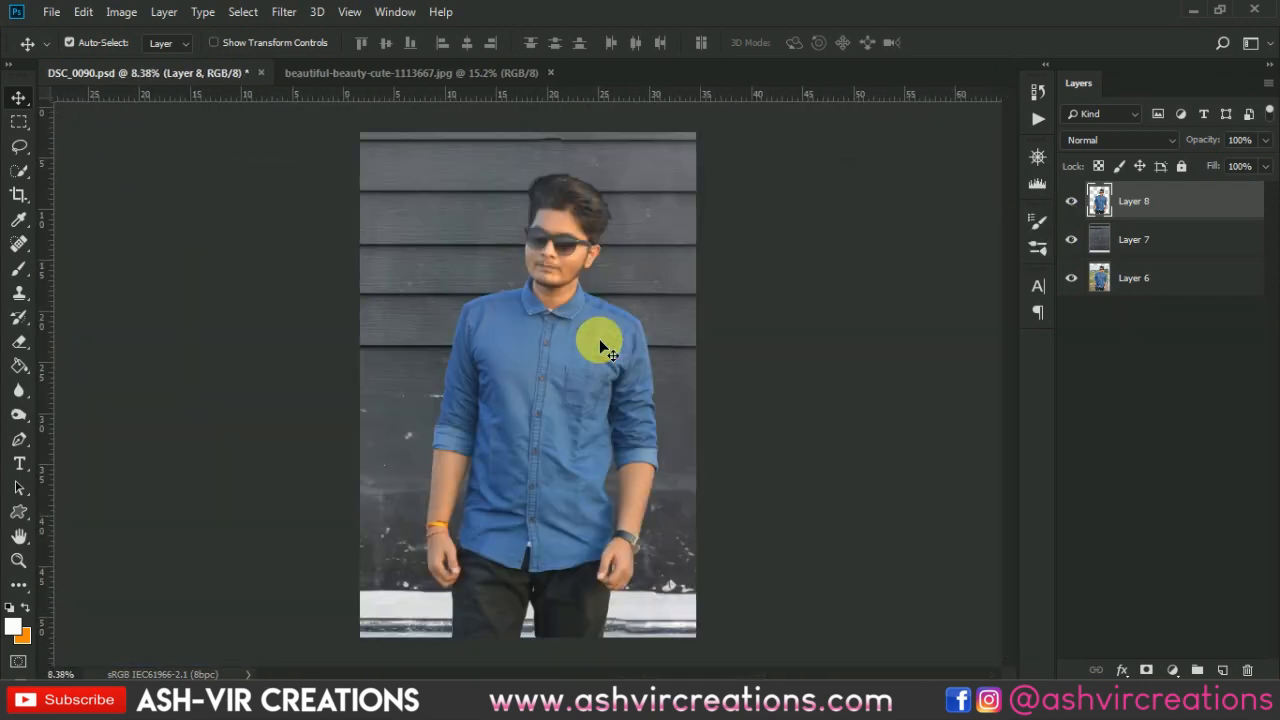
pyautogui.scroll(1, 580, 344)
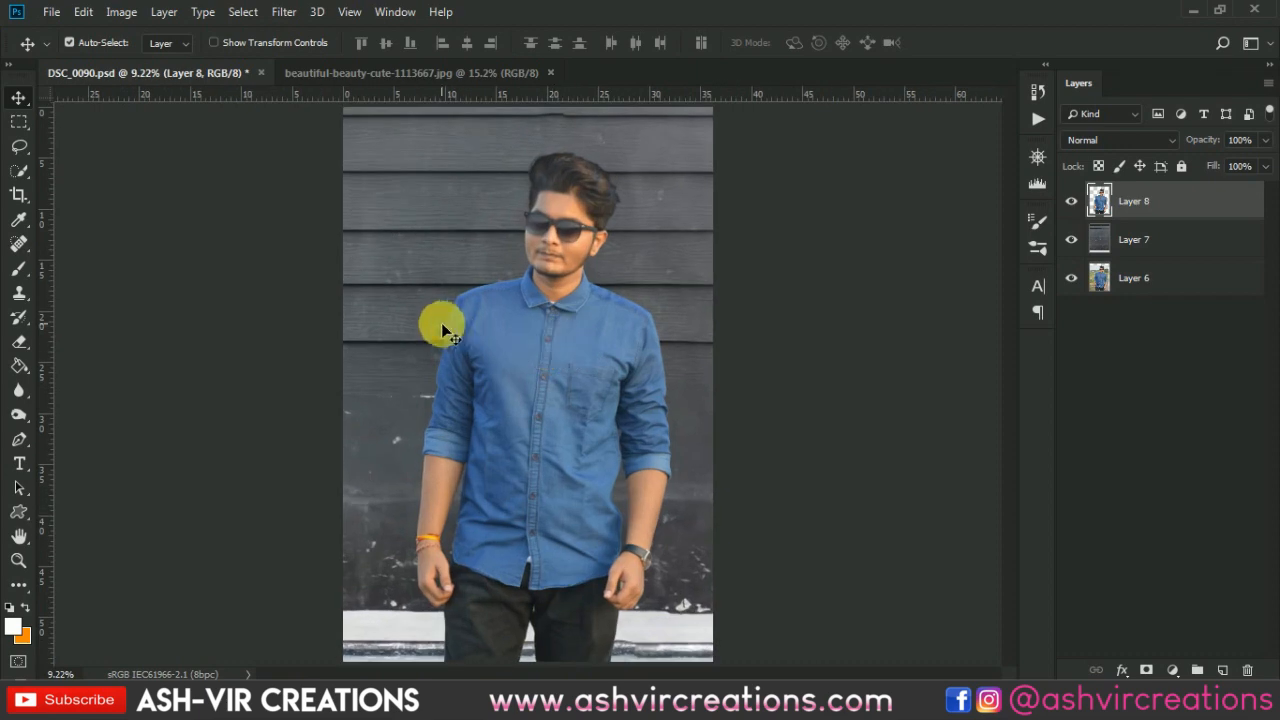
pyautogui.scroll(3, 463, 323)
pyautogui.scroll(1, 463, 323)
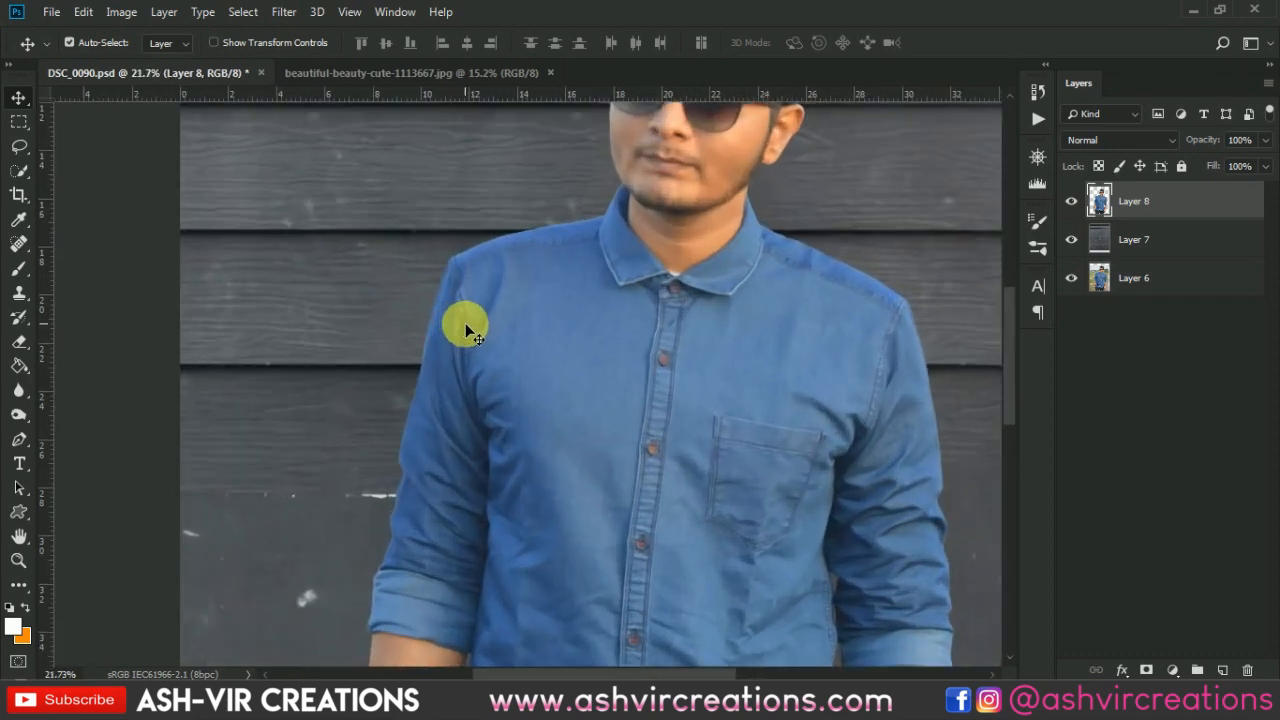
pyautogui.moveTo(909, 314); pyautogui.dragTo(643, 320)
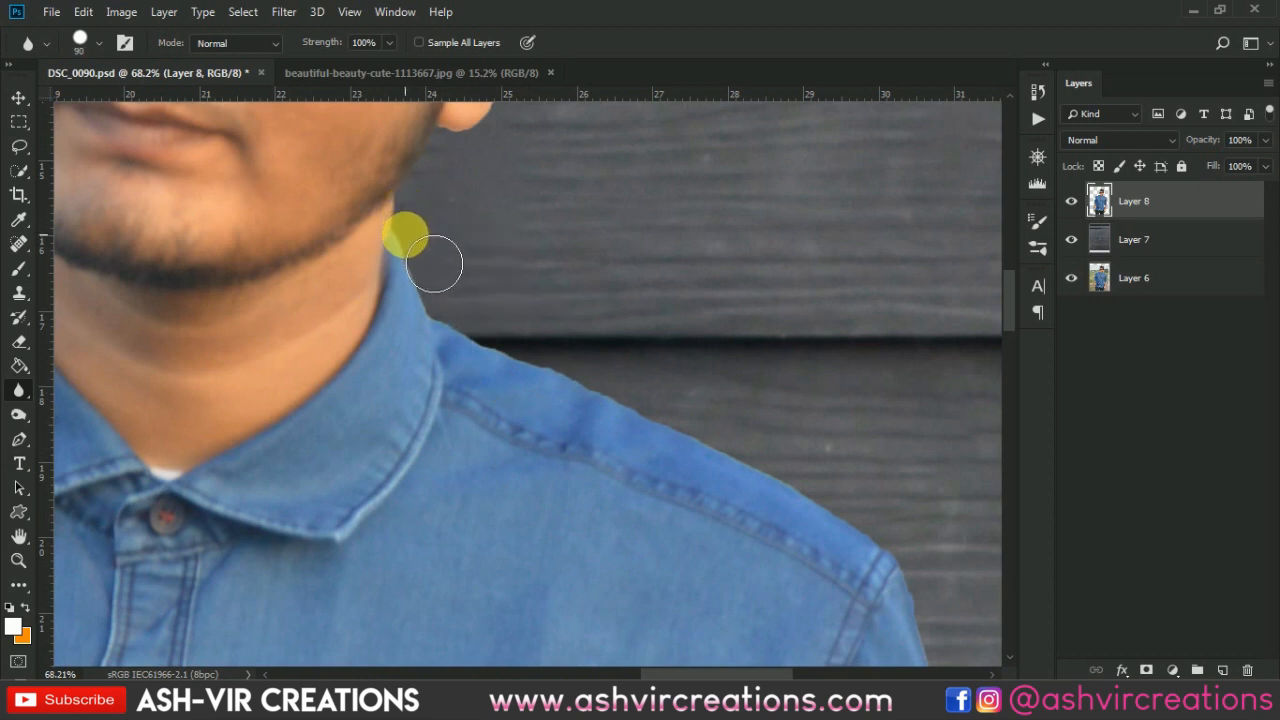
# - Soften the shirt and arm edges against the wall with the Blur tool at 90 px
pyautogui.moveTo(434, 264)
pyautogui.mouseDown()
pyautogui.moveTo(466, 345)
pyautogui.moveTo(879, 510)
pyautogui.moveTo(743, 455)
pyautogui.moveTo(806, 490)
pyautogui.moveTo(873, 460)
pyautogui.moveTo(650, 218)
pyautogui.moveTo(713, 407)
pyautogui.moveTo(683, 378)
pyautogui.moveTo(733, 533)
pyautogui.moveTo(751, 545)
pyautogui.moveTo(681, 295)
pyautogui.moveTo(649, 276)
pyautogui.moveTo(672, 451)
pyautogui.moveTo(725, 510)
pyautogui.moveTo(695, 282)
pyautogui.moveTo(660, 272)
pyautogui.moveTo(651, 247)
pyautogui.moveTo(680, 277)
pyautogui.moveTo(688, 386)
pyautogui.moveTo(669, 447)
pyautogui.moveTo(671, 464)
pyautogui.moveTo(675, 423)
pyautogui.moveTo(676, 496)
pyautogui.moveTo(708, 541)
pyautogui.moveTo(693, 599)
pyautogui.moveTo(708, 567)
pyautogui.moveTo(699, 351)
pyautogui.moveTo(667, 381)
pyautogui.moveTo(685, 446)
pyautogui.moveTo(683, 519)
pyautogui.moveTo(711, 528)
pyautogui.moveTo(668, 260)
pyautogui.moveTo(649, 285)
pyautogui.moveTo(699, 290)
pyautogui.moveTo(702, 203)
pyautogui.moveTo(720, 224)
pyautogui.moveTo(663, 318)
pyautogui.moveTo(677, 385)
pyautogui.moveTo(717, 205)
pyautogui.moveTo(703, 180)
pyautogui.moveTo(641, 411)
pyautogui.moveTo(643, 460)
pyautogui.moveTo(590, 625)
pyautogui.moveTo(640, 400)
pyautogui.moveTo(609, 414)
pyautogui.moveTo(580, 549)
pyautogui.moveTo(558, 582)
pyautogui.moveTo(633, 441)
pyautogui.moveTo(577, 423)
pyautogui.moveTo(566, 449)
pyautogui.moveTo(563, 507)
pyautogui.moveTo(586, 579)
pyautogui.moveTo(652, 424)
pyautogui.moveTo(590, 508)
pyautogui.moveTo(451, 527)
pyautogui.moveTo(563, 331)
pyautogui.moveTo(517, 294)
pyautogui.moveTo(474, 514)
pyautogui.moveTo(478, 638)
pyautogui.mouseUp()
pyautogui.moveTo(572, 318); pyautogui.dragTo(647, 595)
pyautogui.moveTo(610, 384)
pyautogui.mouseDown()
pyautogui.moveTo(606, 489)
pyautogui.moveTo(591, 435)
pyautogui.moveTo(586, 483)
pyautogui.moveTo(683, 638)
pyautogui.mouseUp()
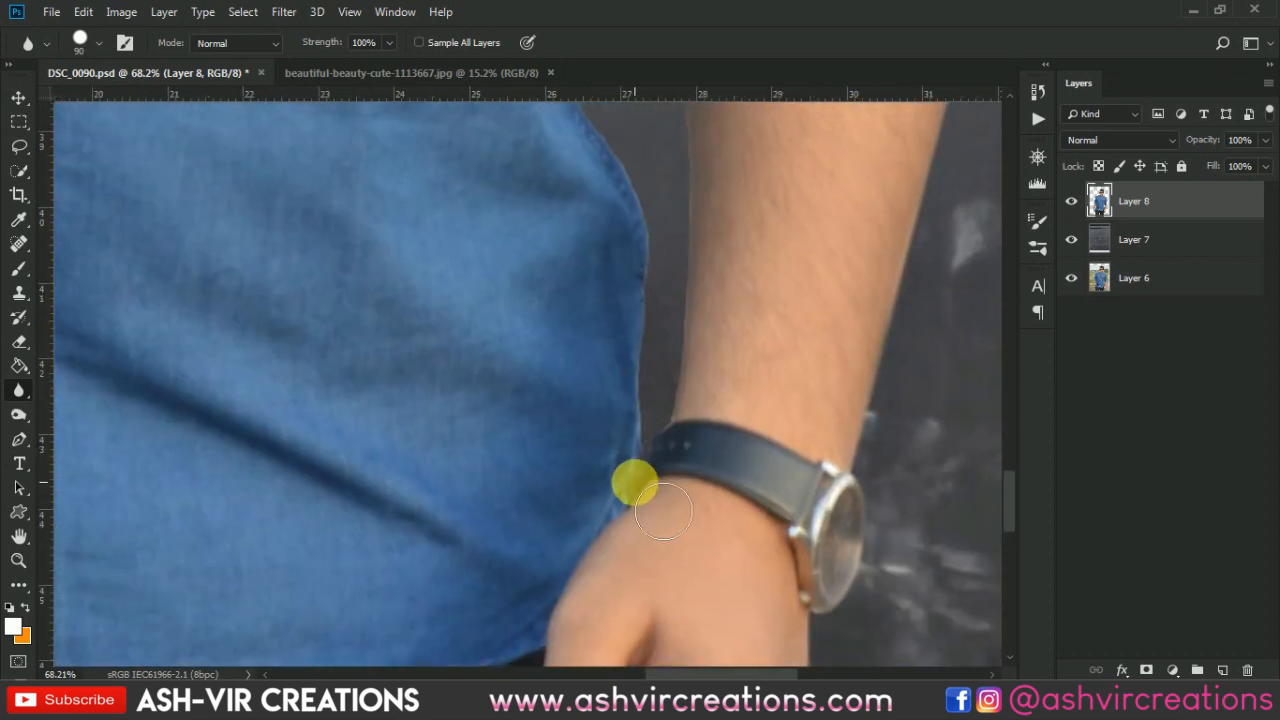
pyautogui.moveTo(700, 341); pyautogui.dragTo(707, 539)
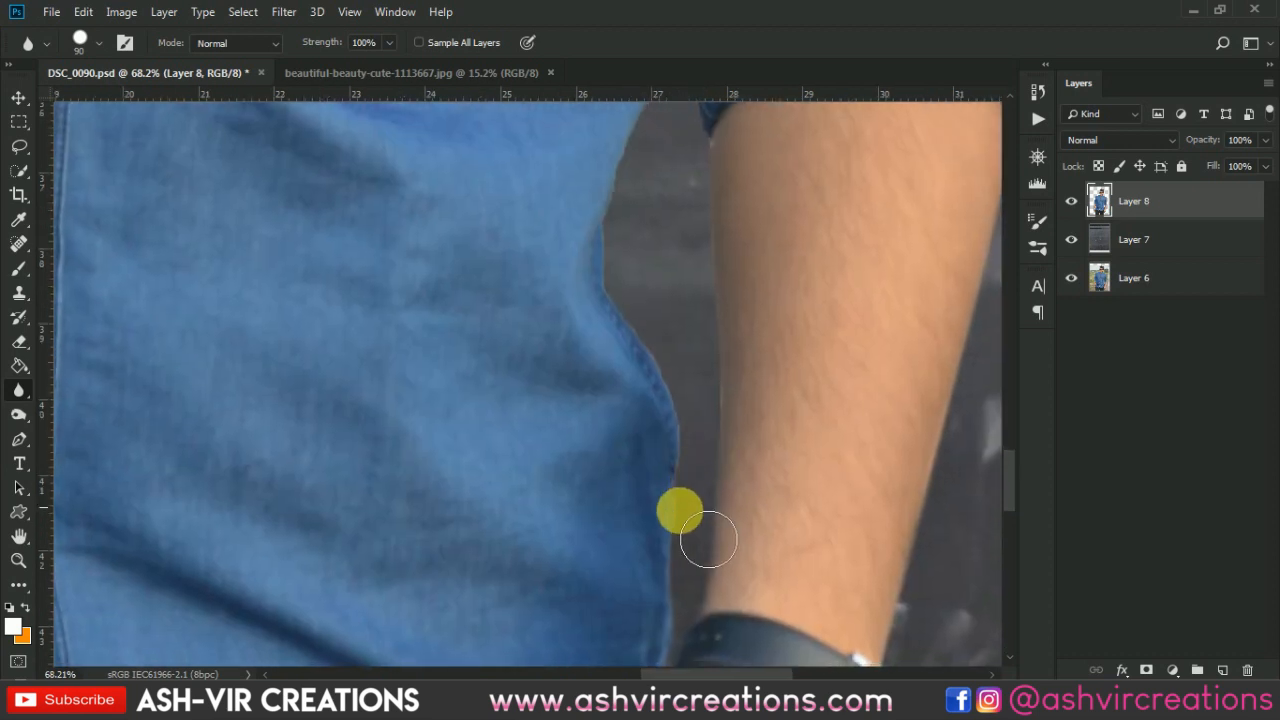
pyautogui.moveTo(641, 308)
pyautogui.mouseDown()
pyautogui.moveTo(626, 220)
pyautogui.moveTo(643, 266)
pyautogui.moveTo(621, 411)
pyautogui.moveTo(671, 223)
pyautogui.moveTo(689, 333)
pyautogui.moveTo(709, 309)
pyautogui.moveTo(657, 197)
pyautogui.moveTo(641, 320)
pyautogui.moveTo(670, 206)
pyautogui.moveTo(691, 406)
pyautogui.moveTo(694, 223)
pyautogui.moveTo(702, 538)
pyautogui.mouseUp()
# - Shrink the Blur brush to 45 px and continue blurring the shirt and arm edges
pyautogui.press('[')
pyautogui.press('[')
pyautogui.press('[')
pyautogui.press('[')
pyautogui.moveTo(703, 345); pyautogui.dragTo(767, 710)
pyautogui.moveTo(720, 311)
pyautogui.mouseDown()
pyautogui.moveTo(710, 305)
pyautogui.moveTo(713, 346)
pyautogui.moveTo(761, 485)
pyautogui.mouseUp()
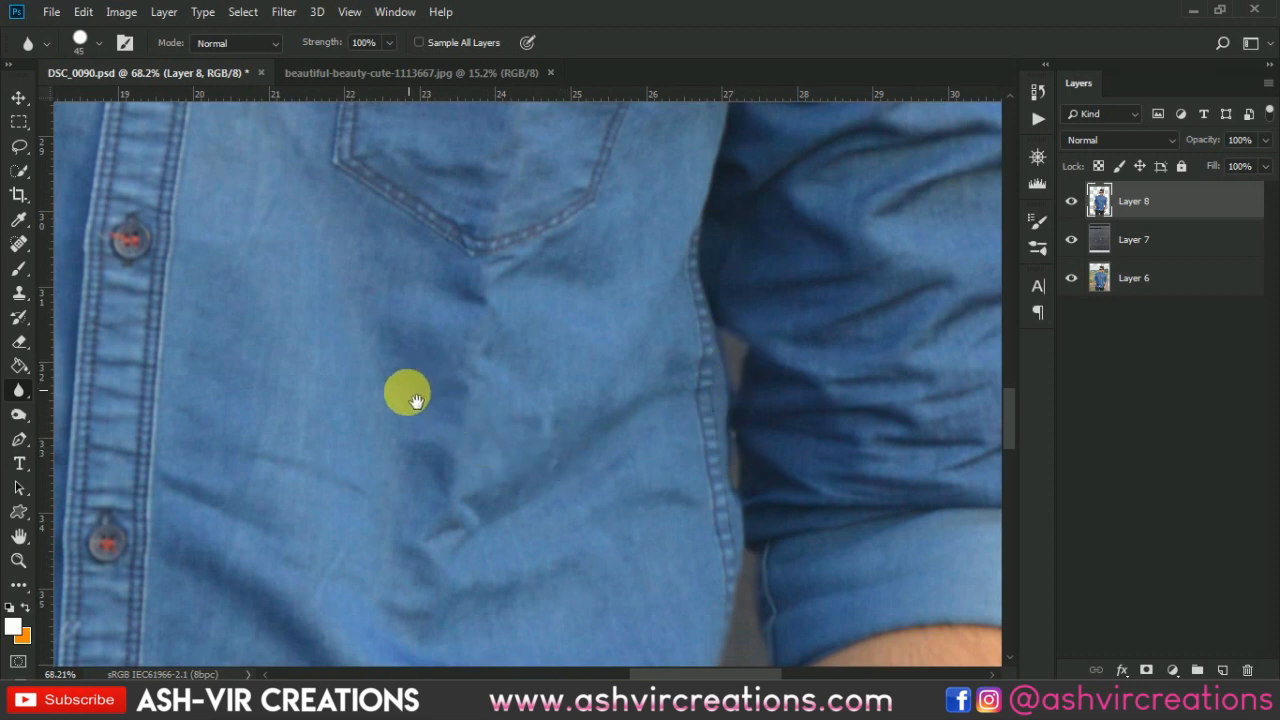
pyautogui.moveTo(390, 390); pyautogui.dragTo(871, 311)
pyautogui.moveTo(432, 368)
pyautogui.mouseDown()
pyautogui.moveTo(657, 106)
pyautogui.moveTo(666, 71)
pyautogui.mouseUp()
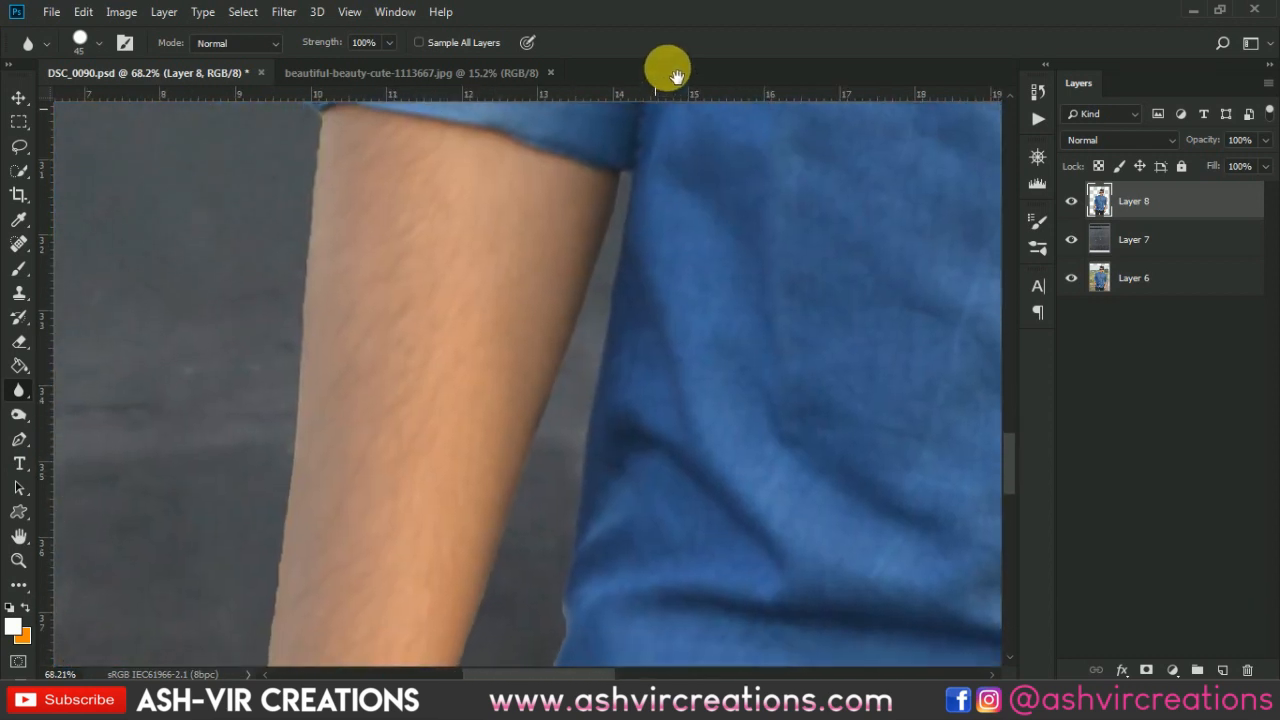
pyautogui.scroll(-2, 697, 205)
pyautogui.moveTo(660, 195)
pyautogui.mouseDown()
pyautogui.moveTo(590, 406)
pyautogui.moveTo(540, 493)
pyautogui.moveTo(546, 473)
pyautogui.moveTo(554, 460)
pyautogui.moveTo(505, 625)
pyautogui.moveTo(642, 311)
pyautogui.moveTo(657, 209)
pyautogui.moveTo(596, 562)
pyautogui.moveTo(671, 248)
pyautogui.moveTo(643, 259)
pyautogui.moveTo(598, 438)
pyautogui.moveTo(535, 316)
pyautogui.moveTo(565, 388)
pyautogui.mouseUp()
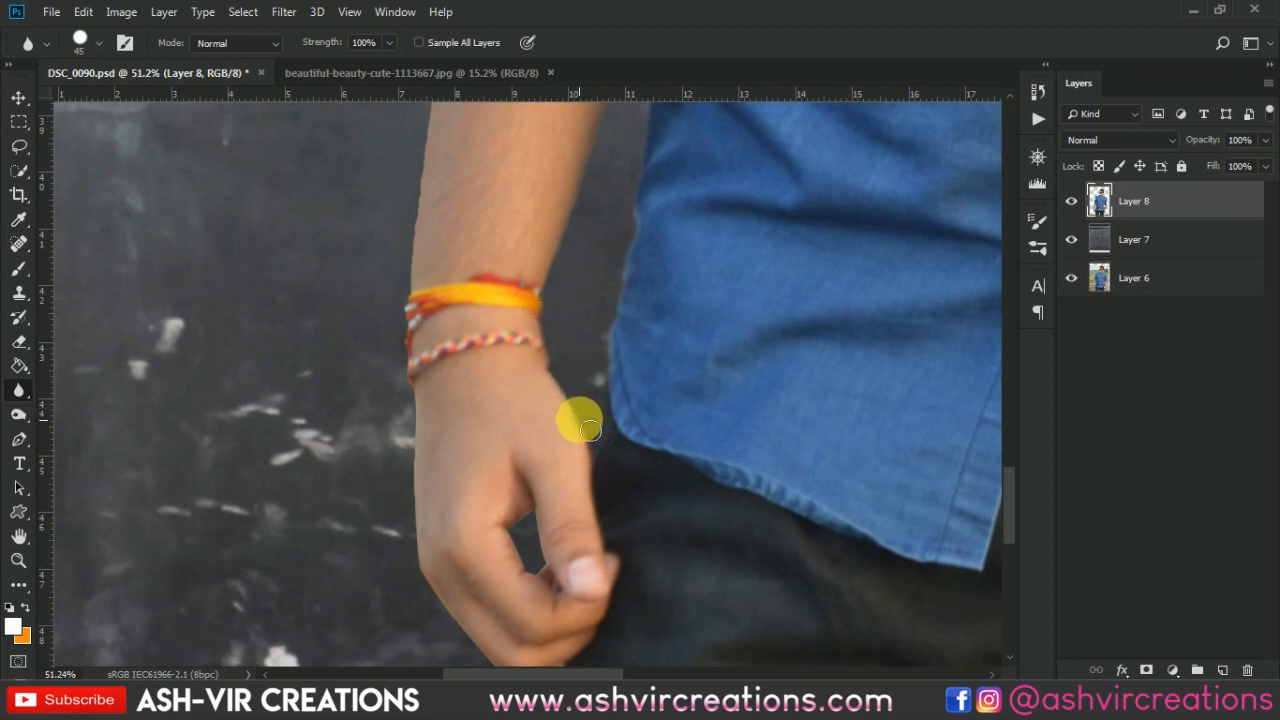
# - Blur the edges of the hand, forearm and rolled sleeve against the wall with the Blur tool
pyautogui.moveTo(590, 430)
pyautogui.mouseDown()
pyautogui.moveTo(610, 362)
pyautogui.moveTo(445, 295)
pyautogui.moveTo(426, 225)
pyautogui.moveTo(412, 547)
pyautogui.moveTo(428, 523)
pyautogui.moveTo(435, 601)
pyautogui.moveTo(429, 381)
pyautogui.moveTo(410, 401)
pyautogui.moveTo(472, 497)
pyautogui.moveTo(498, 514)
pyautogui.moveTo(453, 465)
pyautogui.moveTo(501, 514)
pyautogui.moveTo(486, 513)
pyautogui.moveTo(544, 493)
pyautogui.moveTo(555, 518)
pyautogui.moveTo(537, 437)
pyautogui.moveTo(529, 395)
pyautogui.mouseUp()
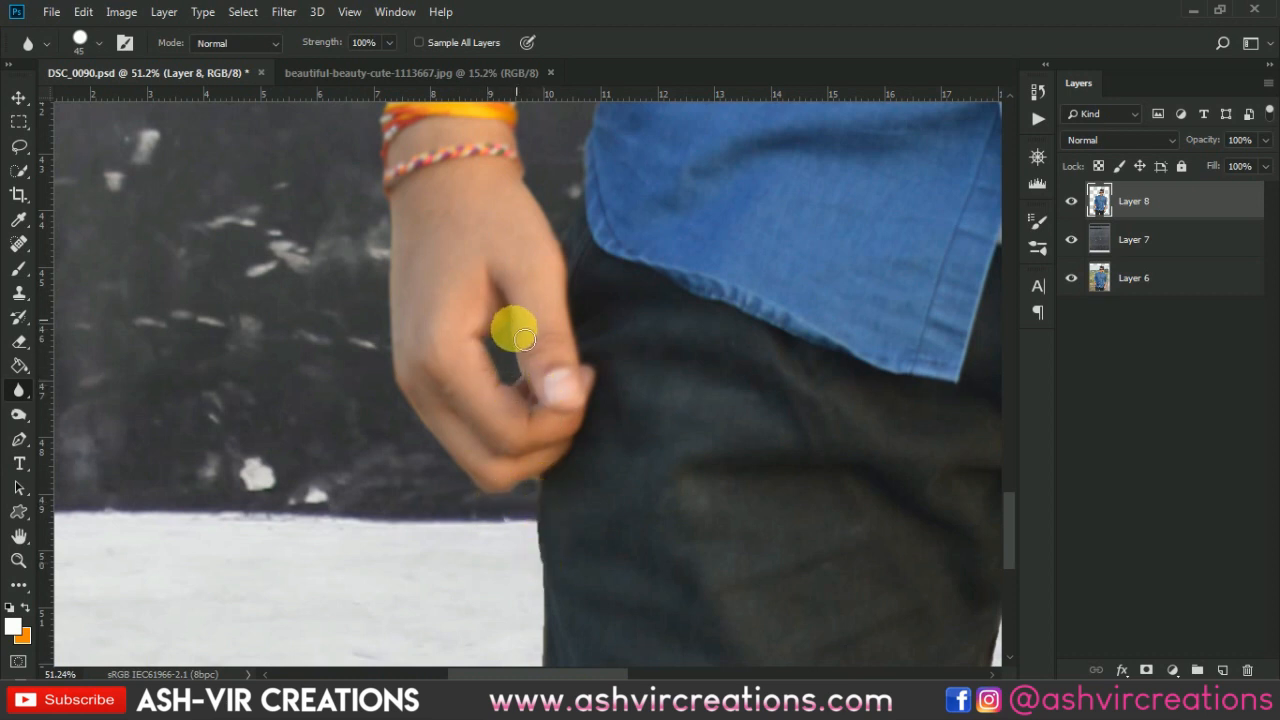
pyautogui.moveTo(529, 382); pyautogui.dragTo(514, 337)
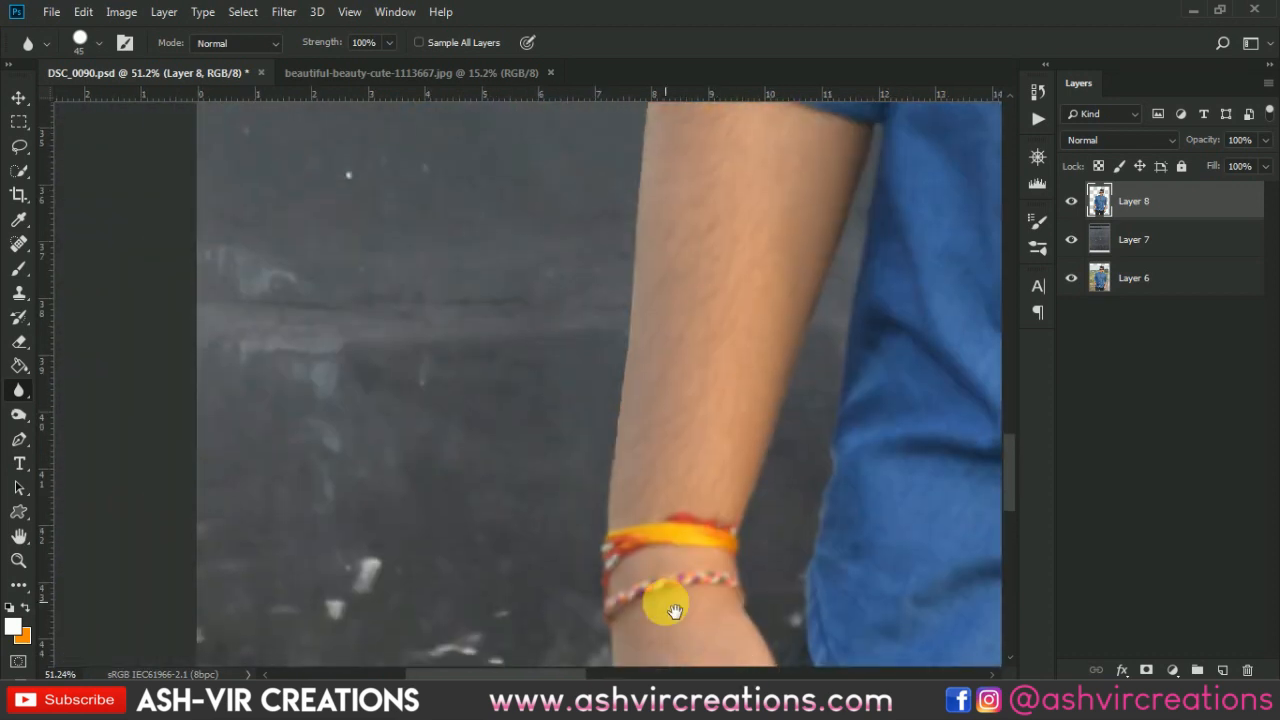
pyautogui.moveTo(663, 600); pyautogui.dragTo(641, 506)
pyautogui.moveTo(622, 456)
pyautogui.mouseDown()
pyautogui.moveTo(647, 301)
pyautogui.moveTo(697, 477)
pyautogui.moveTo(718, 378)
pyautogui.moveTo(707, 263)
pyautogui.moveTo(716, 332)
pyautogui.moveTo(708, 304)
pyautogui.moveTo(686, 491)
pyautogui.mouseUp()
pyautogui.moveTo(705, 280); pyautogui.dragTo(711, 431)
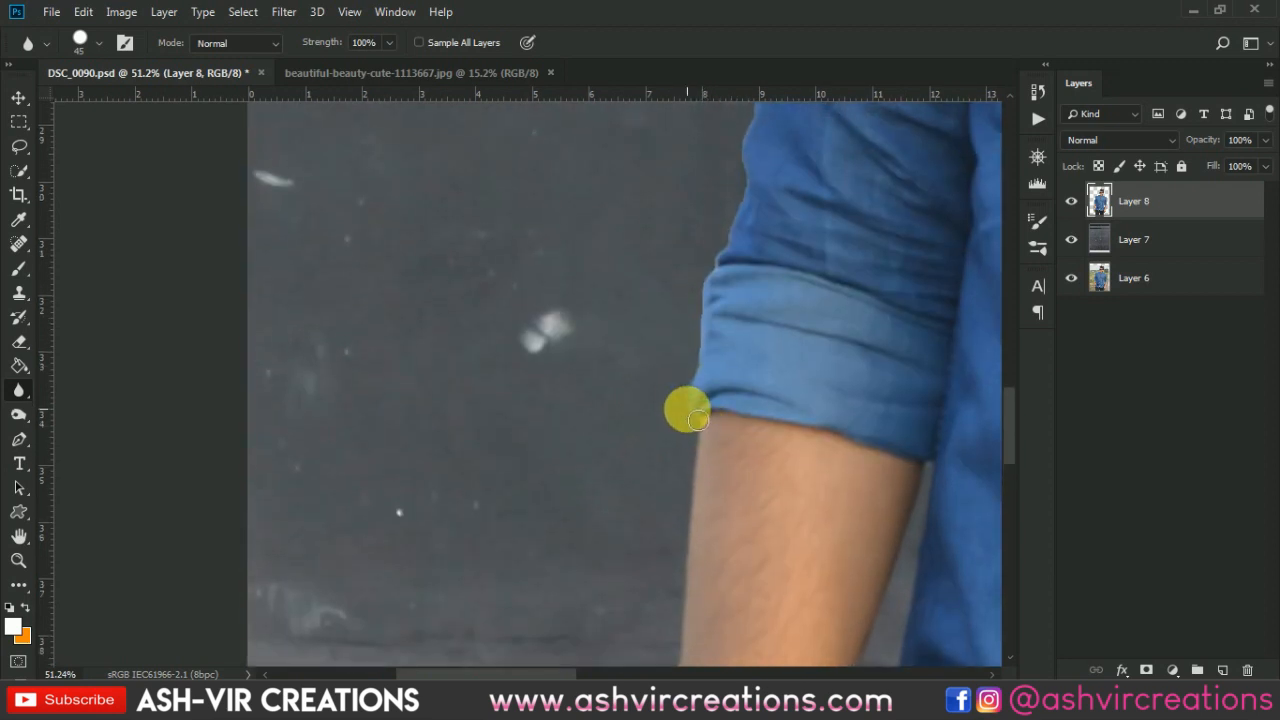
pyautogui.moveTo(707, 374)
pyautogui.mouseDown()
pyautogui.moveTo(711, 294)
pyautogui.moveTo(726, 277)
pyautogui.moveTo(694, 422)
pyautogui.mouseUp()
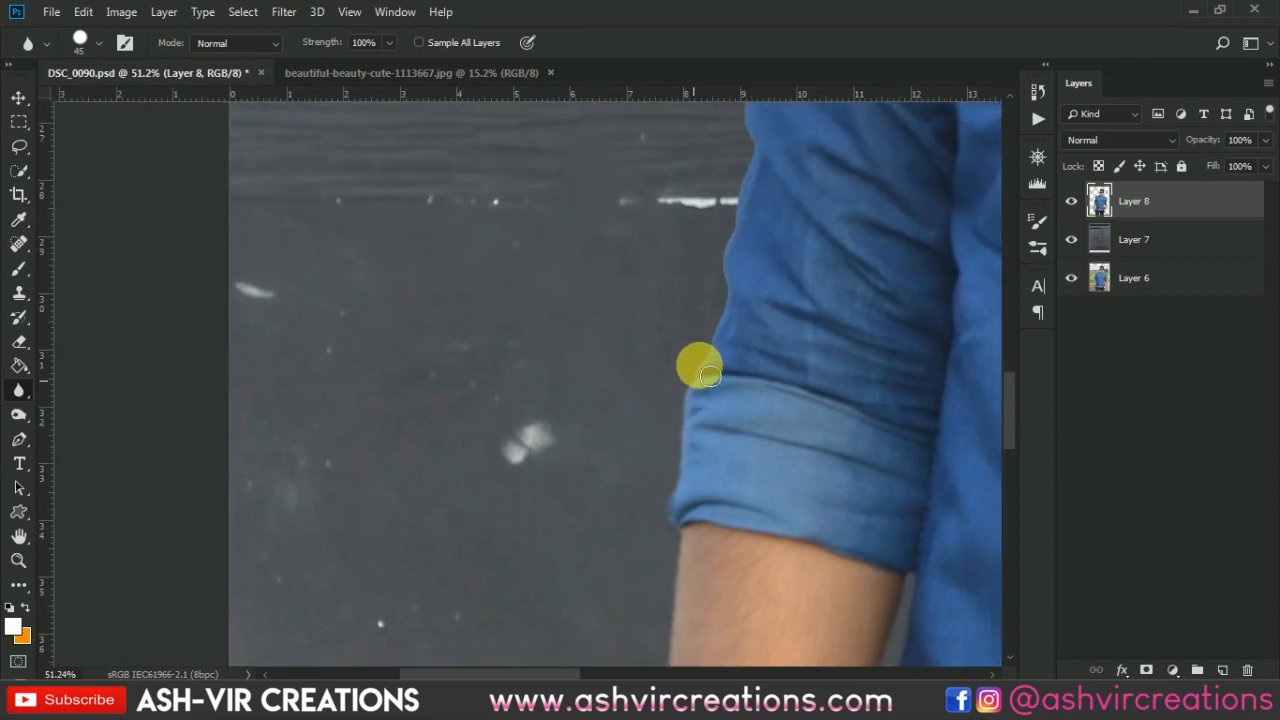
pyautogui.moveTo(738, 308)
pyautogui.mouseDown()
pyautogui.moveTo(777, 337)
pyautogui.moveTo(800, 437)
pyautogui.moveTo(771, 484)
pyautogui.mouseUp()
pyautogui.moveTo(775, 420)
pyautogui.mouseDown()
pyautogui.moveTo(790, 338)
pyautogui.moveTo(760, 528)
pyautogui.moveTo(755, 420)
pyautogui.moveTo(758, 447)
pyautogui.moveTo(786, 306)
pyautogui.moveTo(803, 260)
pyautogui.moveTo(831, 248)
pyautogui.moveTo(793, 472)
pyautogui.moveTo(811, 474)
pyautogui.moveTo(749, 500)
pyautogui.moveTo(815, 225)
pyautogui.moveTo(814, 238)
pyautogui.moveTo(509, 430)
pyautogui.moveTo(518, 404)
pyautogui.moveTo(568, 376)
pyautogui.moveTo(860, 304)
pyautogui.mouseUp()
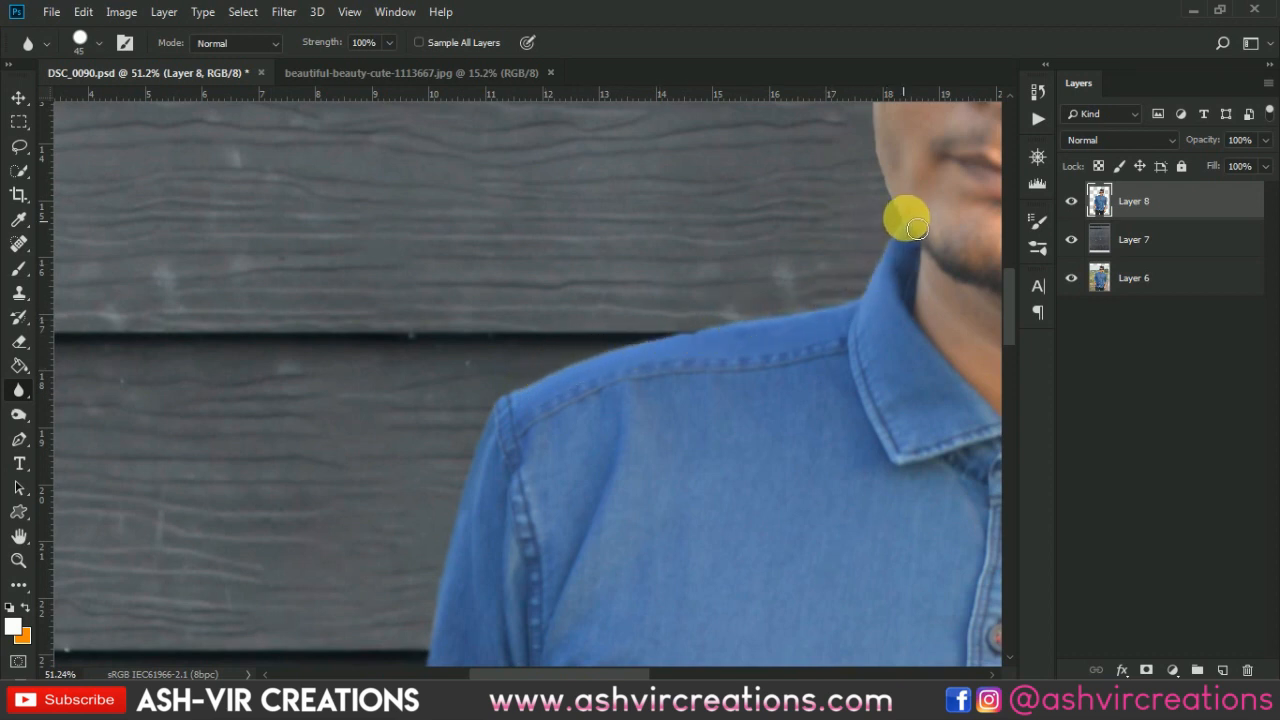
# - Blur the edges along the neck, shoulder line of the shirt and the ear
pyautogui.moveTo(917, 229)
pyautogui.mouseDown()
pyautogui.moveTo(894, 306)
pyautogui.moveTo(888, 455)
pyautogui.moveTo(843, 340)
pyautogui.moveTo(851, 257)
pyautogui.moveTo(856, 383)
pyautogui.moveTo(857, 357)
pyautogui.moveTo(837, 517)
pyautogui.moveTo(842, 280)
pyautogui.mouseUp()
pyautogui.moveTo(883, 323)
pyautogui.mouseDown()
pyautogui.moveTo(506, 309)
pyautogui.moveTo(323, 273)
pyautogui.mouseUp()
pyautogui.moveTo(687, 459); pyautogui.dragTo(692, 381)
pyautogui.click(746, 317)
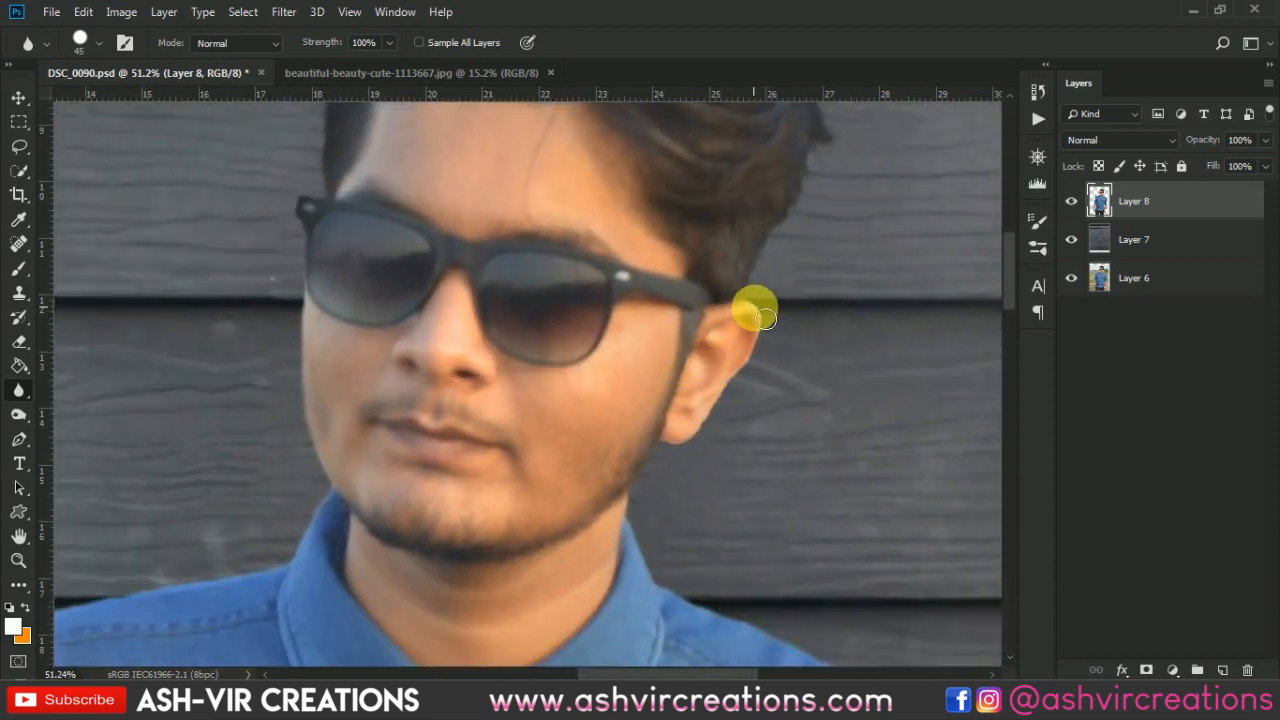
pyautogui.moveTo(779, 354)
pyautogui.mouseDown()
pyautogui.moveTo(712, 437)
pyautogui.moveTo(687, 455)
pyautogui.moveTo(703, 444)
pyautogui.moveTo(674, 447)
pyautogui.moveTo(641, 522)
pyautogui.moveTo(648, 510)
pyautogui.moveTo(653, 547)
pyautogui.moveTo(669, 545)
pyautogui.moveTo(662, 510)
pyautogui.moveTo(656, 561)
pyautogui.moveTo(594, 618)
pyautogui.moveTo(789, 243)
pyautogui.mouseUp()
# - Zoom out and pan across the composite to review the softened subject edges
pyautogui.scroll(-2, 655, 555)
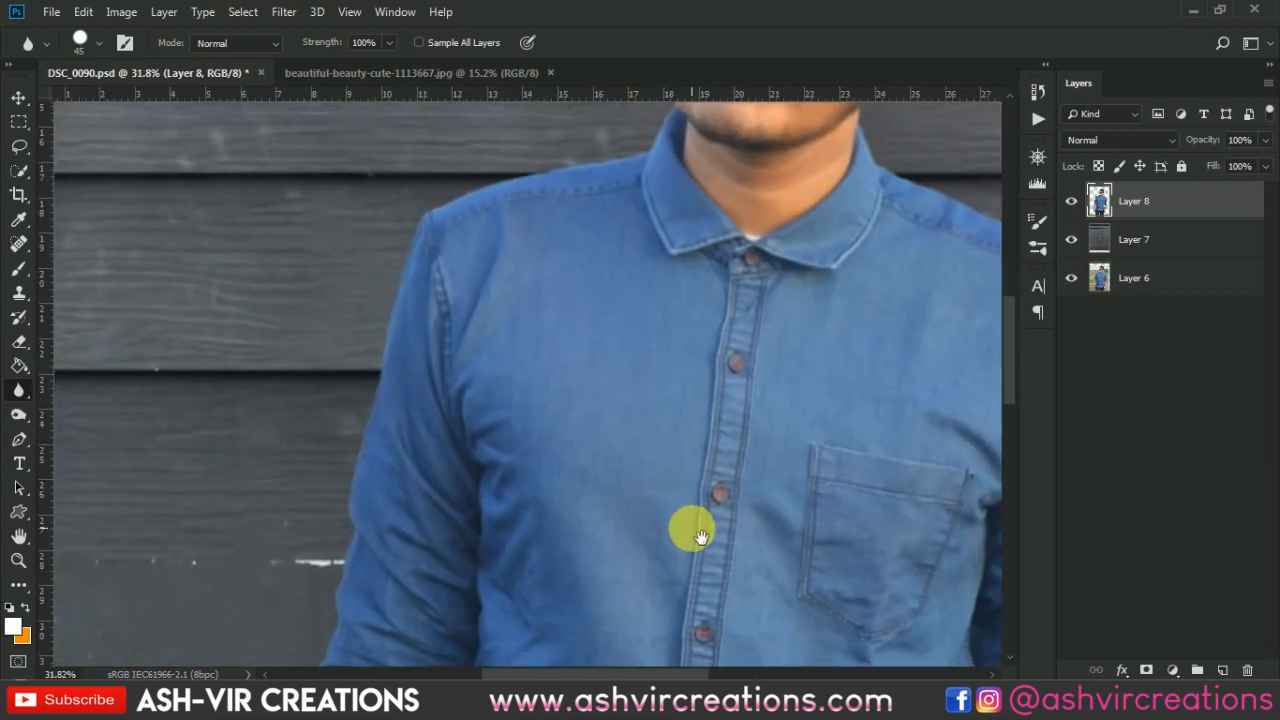
pyautogui.moveTo(689, 529); pyautogui.dragTo(809, 114)
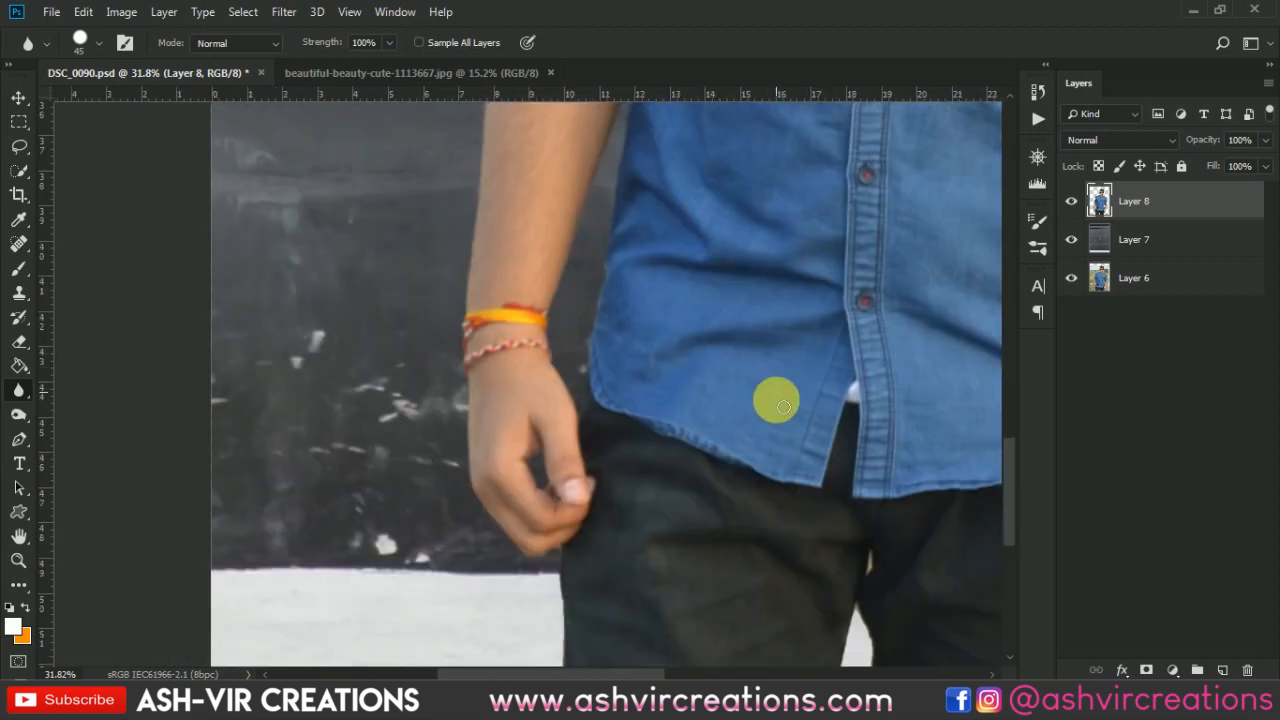
pyautogui.moveTo(750, 480); pyautogui.dragTo(786, 229)
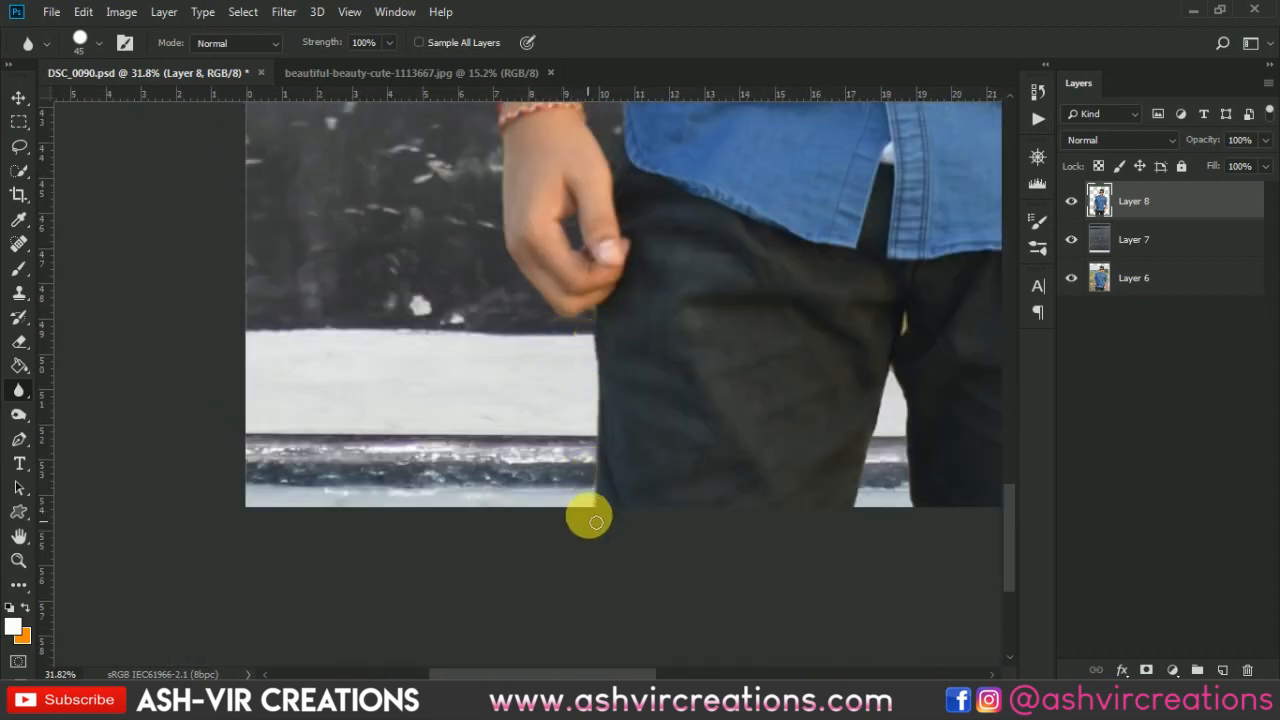
pyautogui.scroll(-1, 601, 436)
pyautogui.scroll(-2, 610, 436)
pyautogui.scroll(4, 740, 430)
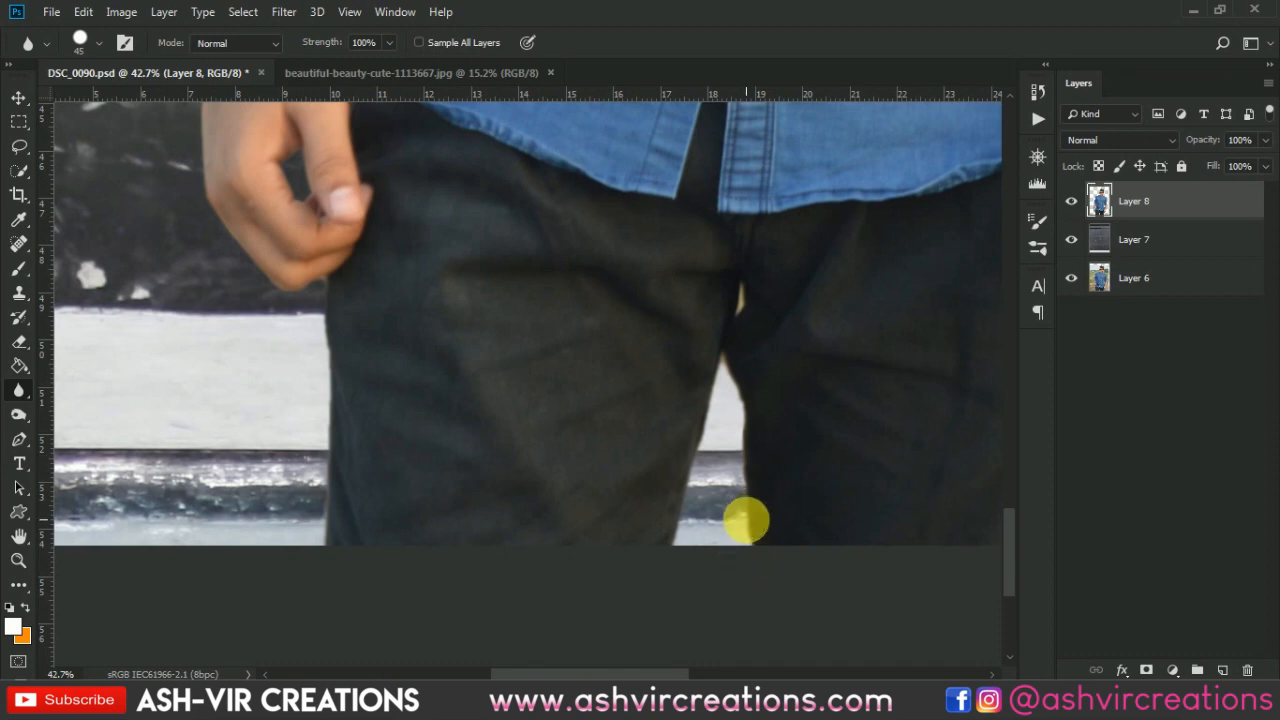
pyautogui.scroll(-5, 740, 328)
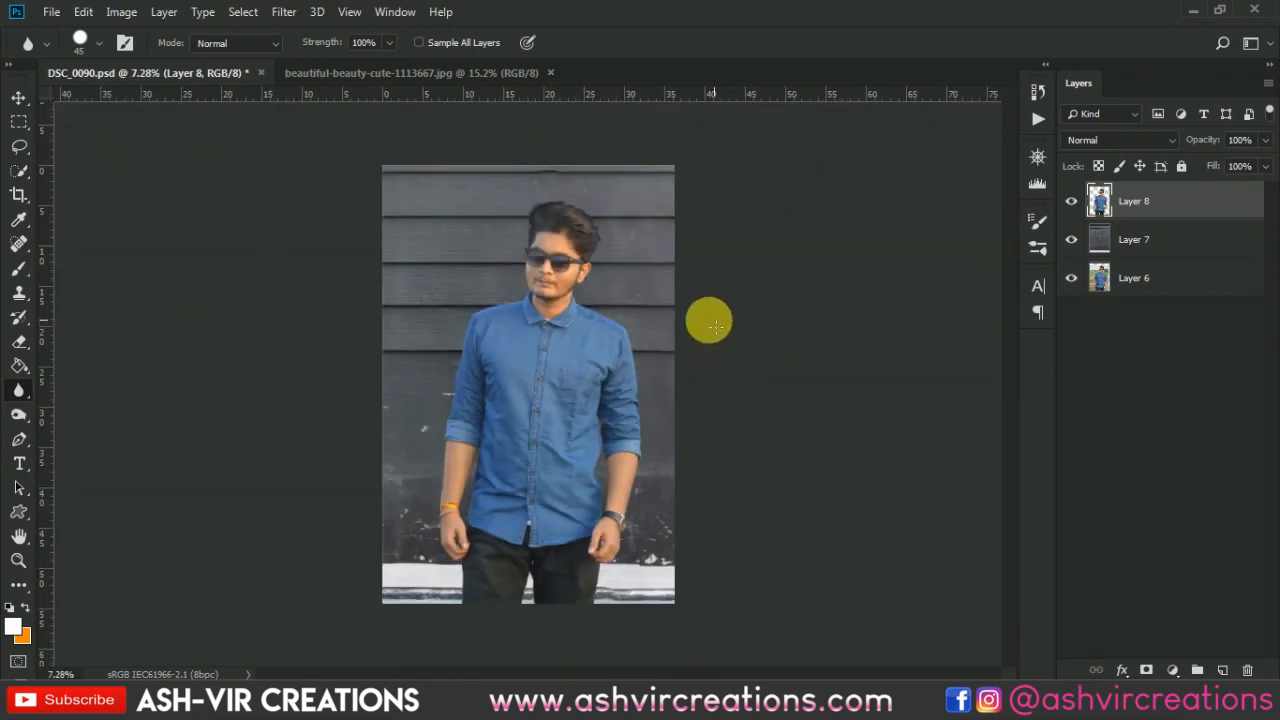
pyautogui.scroll(1, 621, 300)
pyautogui.press('v')
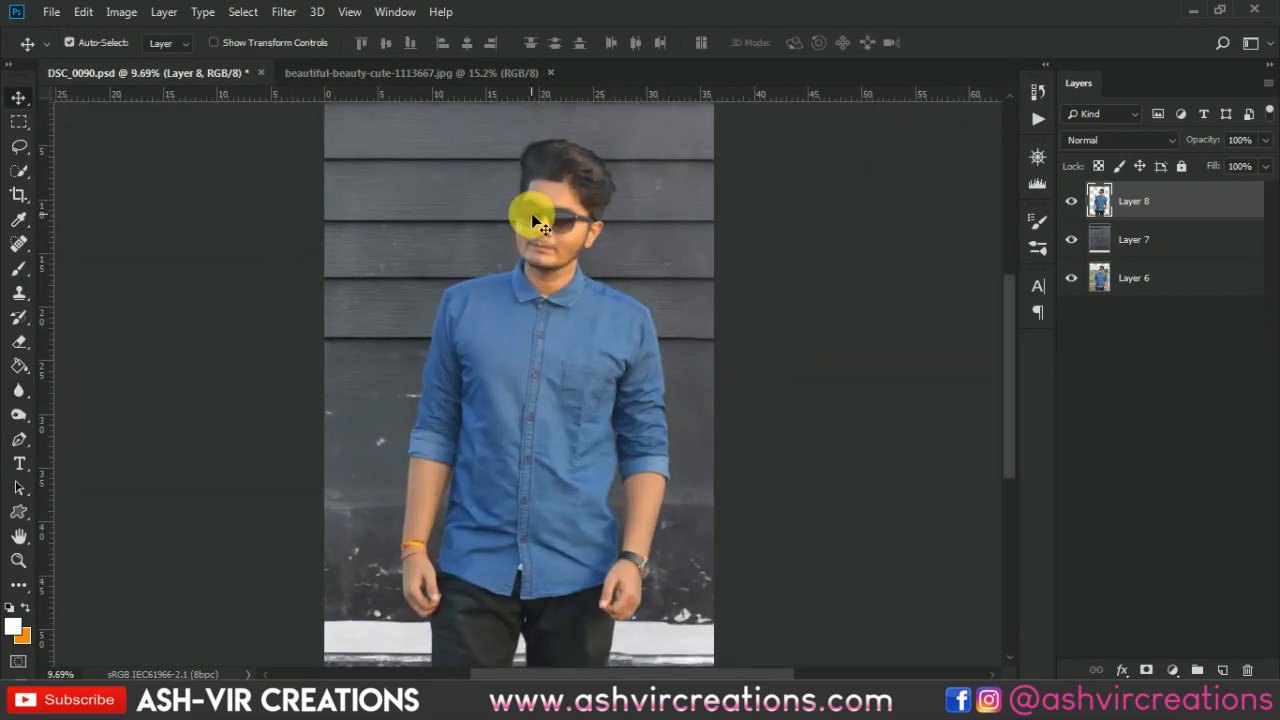
pyautogui.scroll(-1, 531, 213)
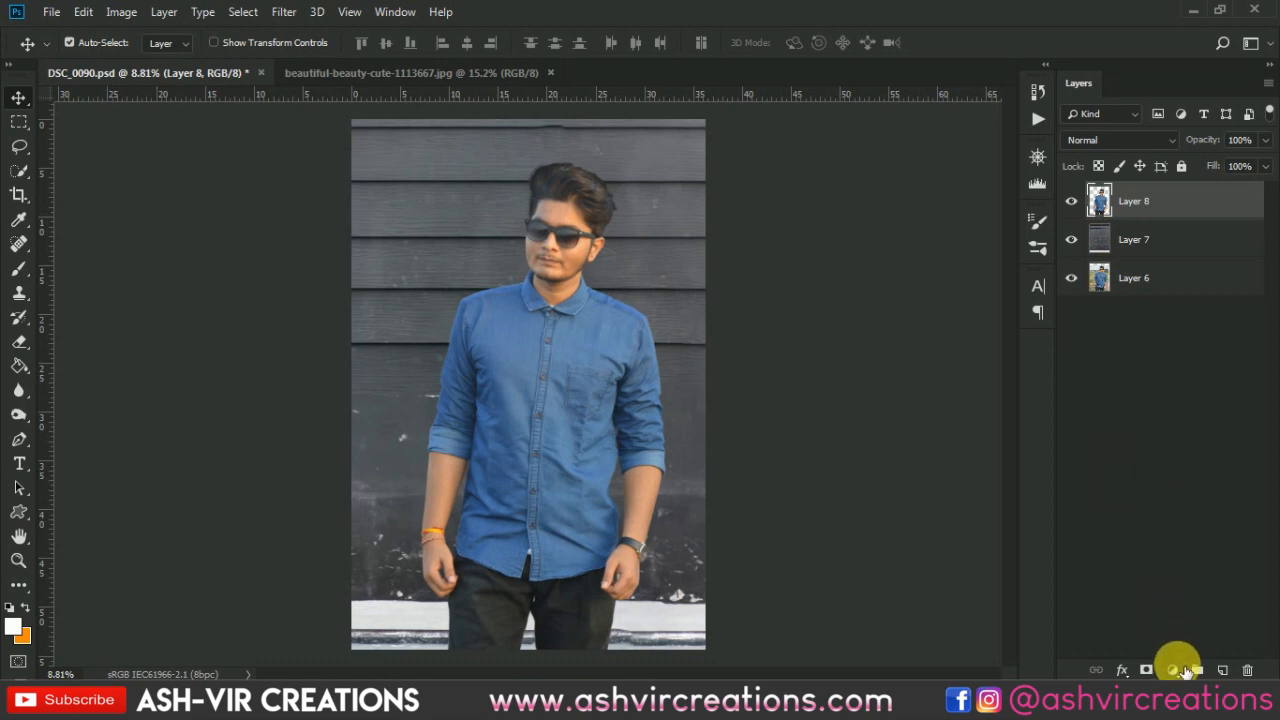
pyautogui.click(1173, 670)
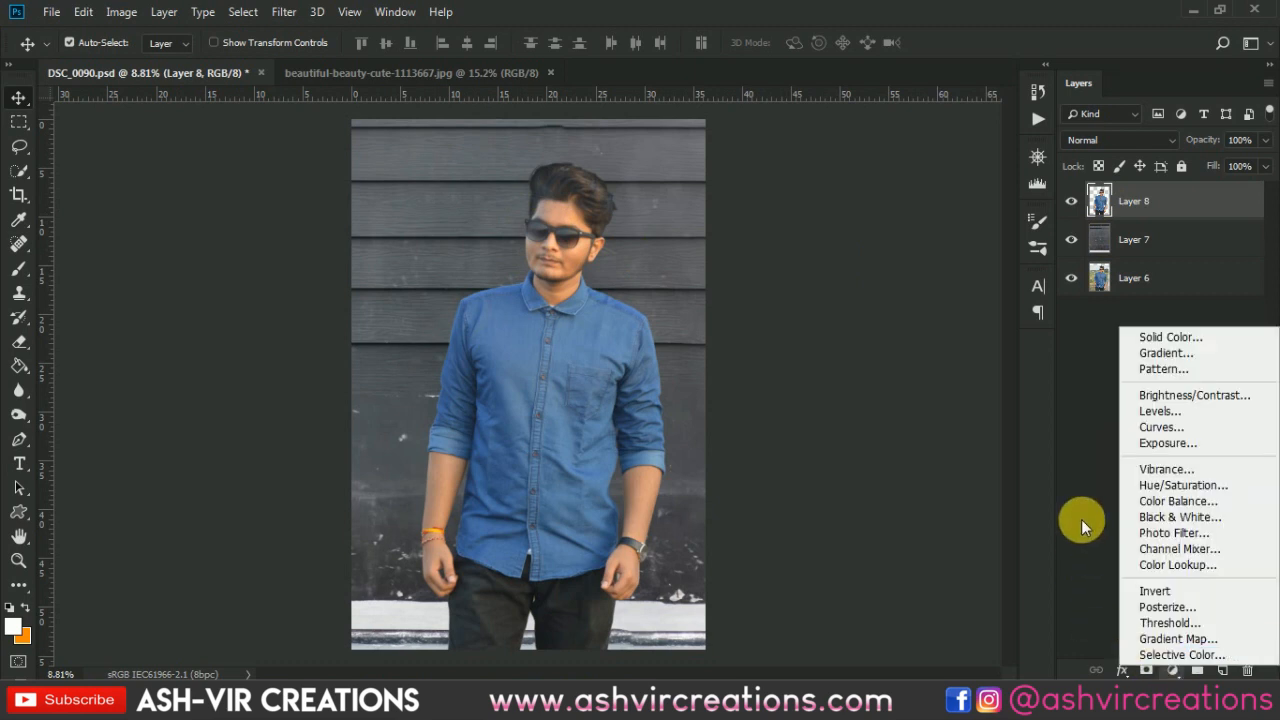
pyautogui.click(1151, 237)
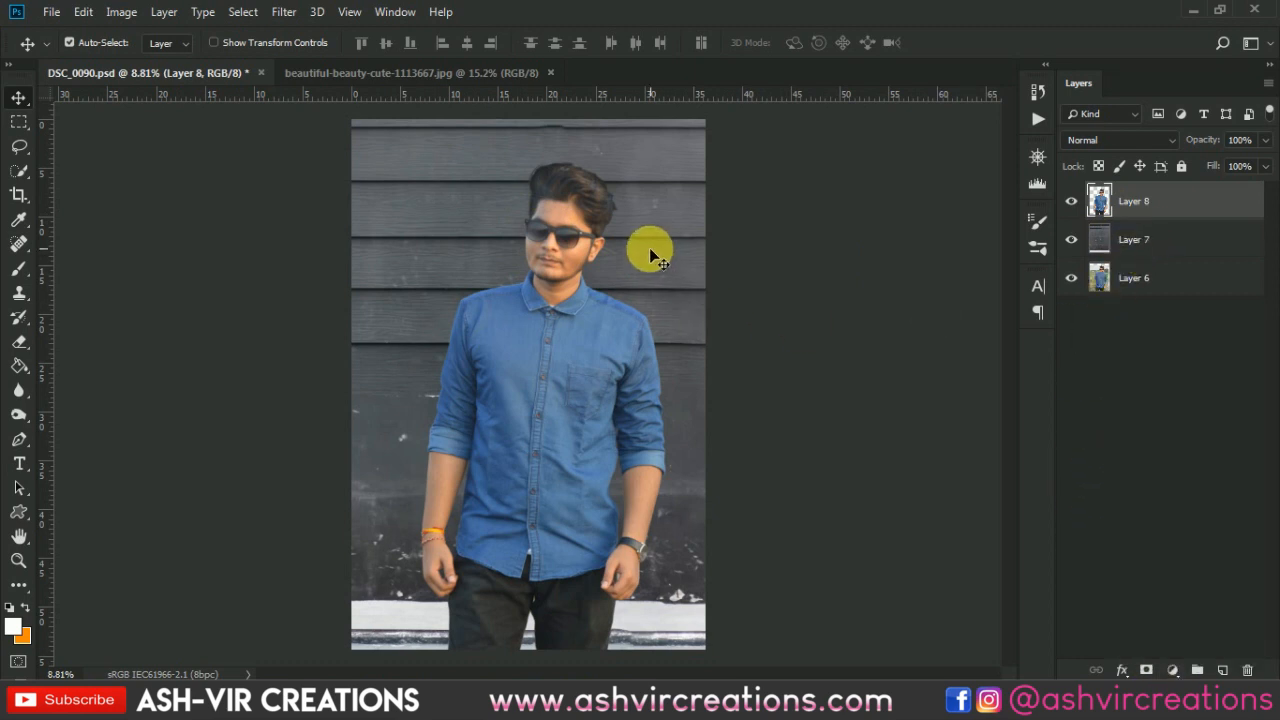
pyautogui.scroll(2, 476, 227)
pyautogui.click(1094, 240)
pyautogui.scroll(3, 506, 244)
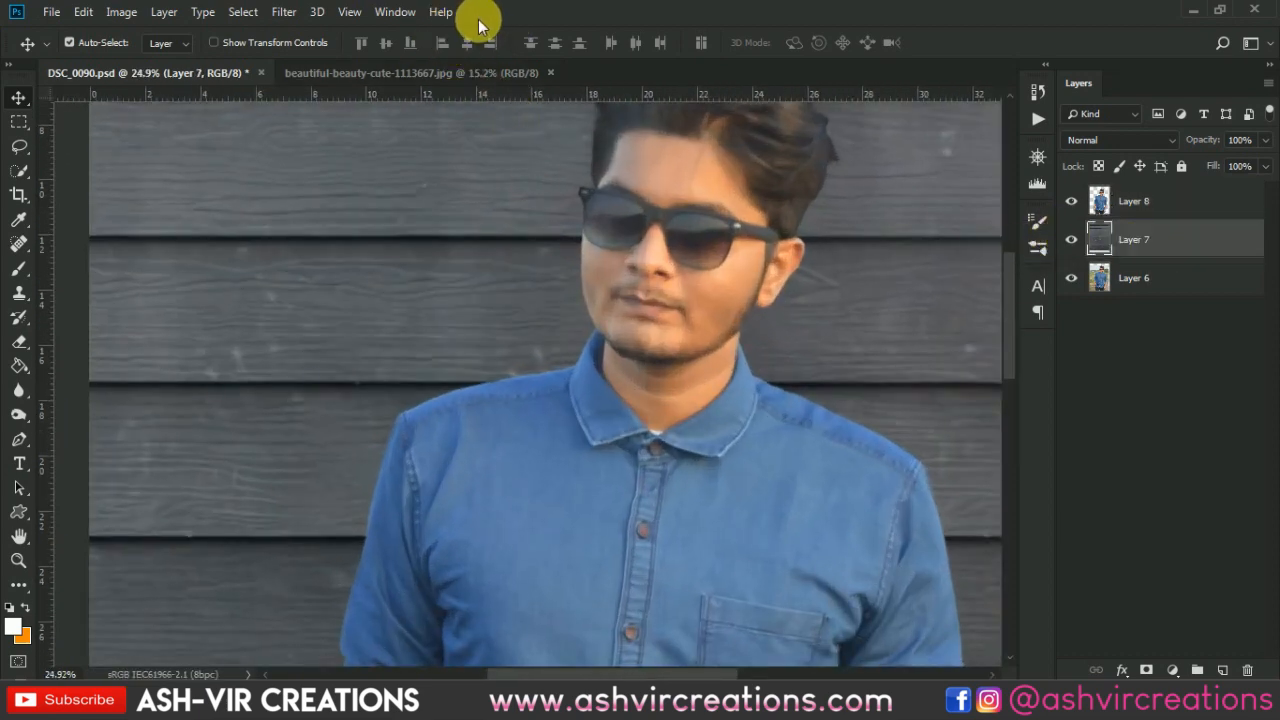
pyautogui.scroll(-2, 440, 196)
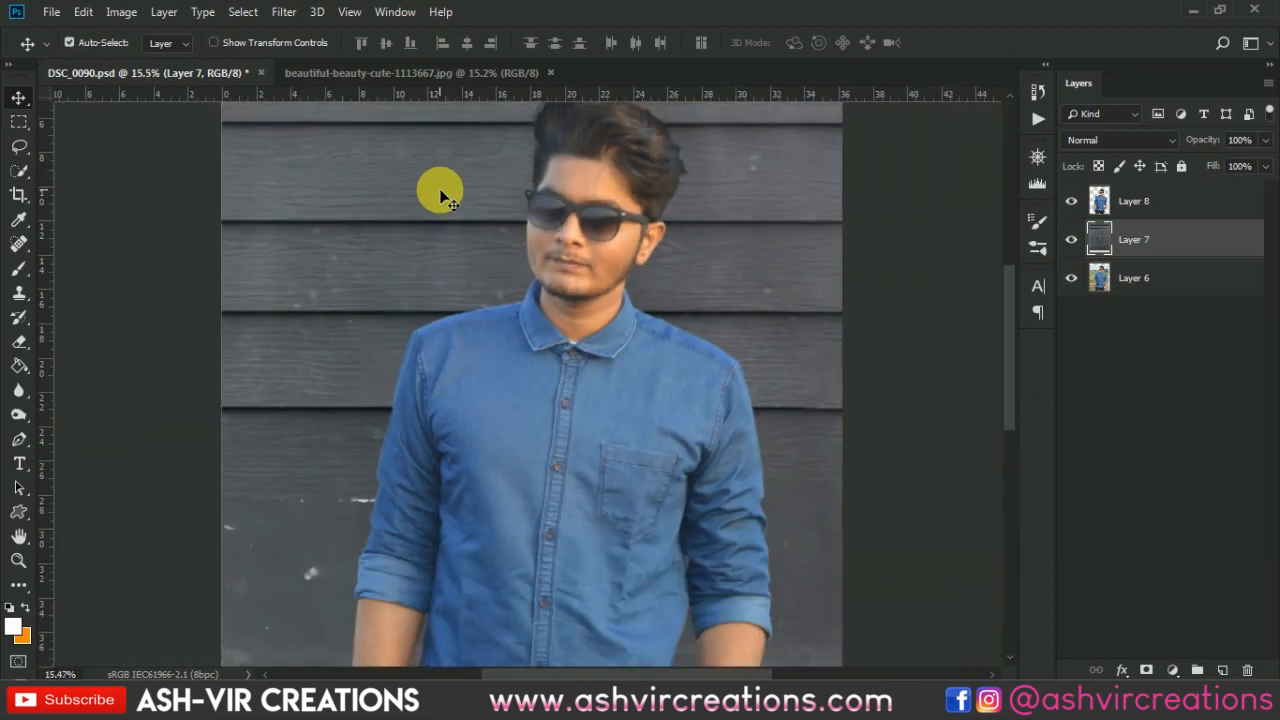
pyautogui.scroll(-2, 444, 190)
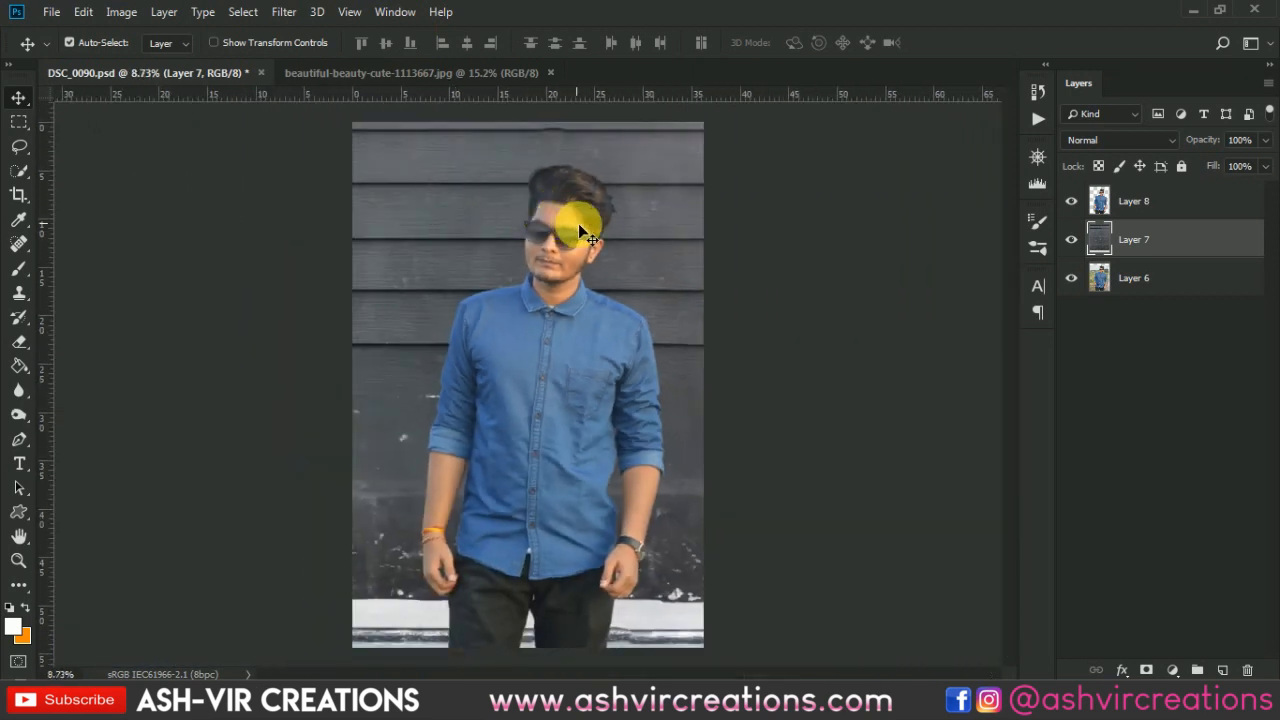
# - Add a Color Lookup adjustment above the subject layer using the AVCINE-mood + gold-3.CUBE 3D LUT
pyautogui.click(1180, 200)
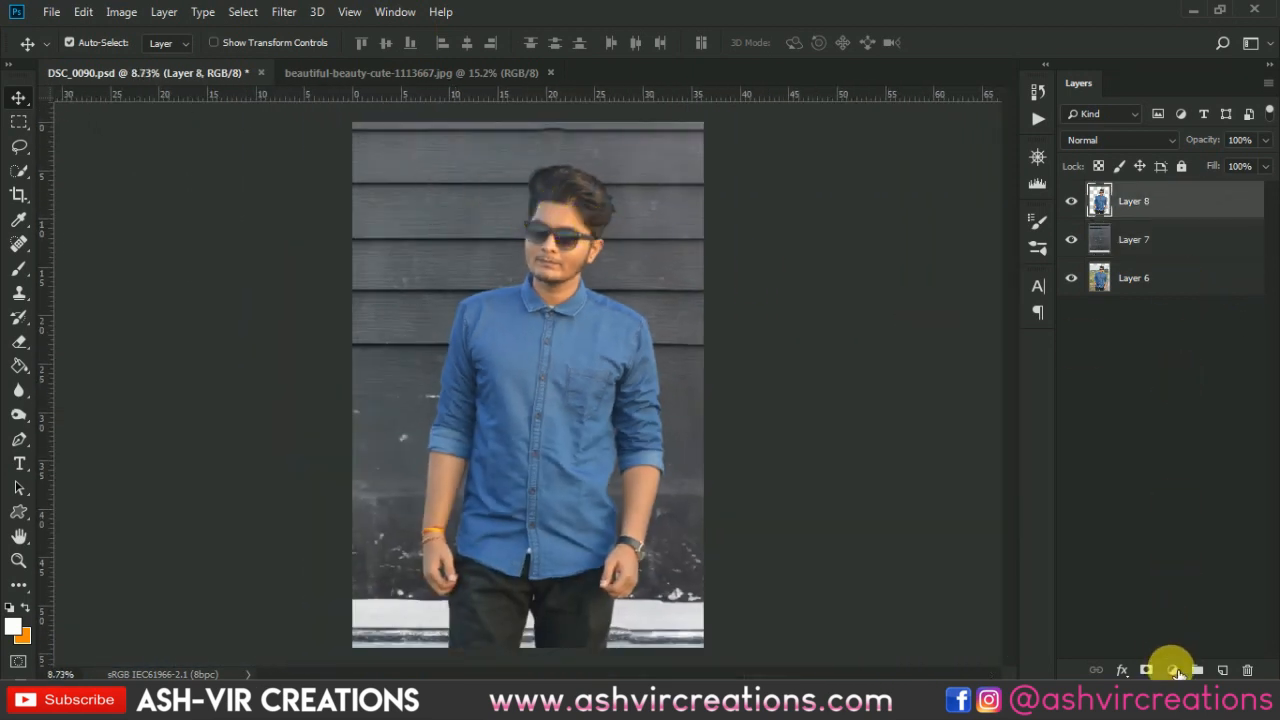
pyautogui.click(1173, 669)
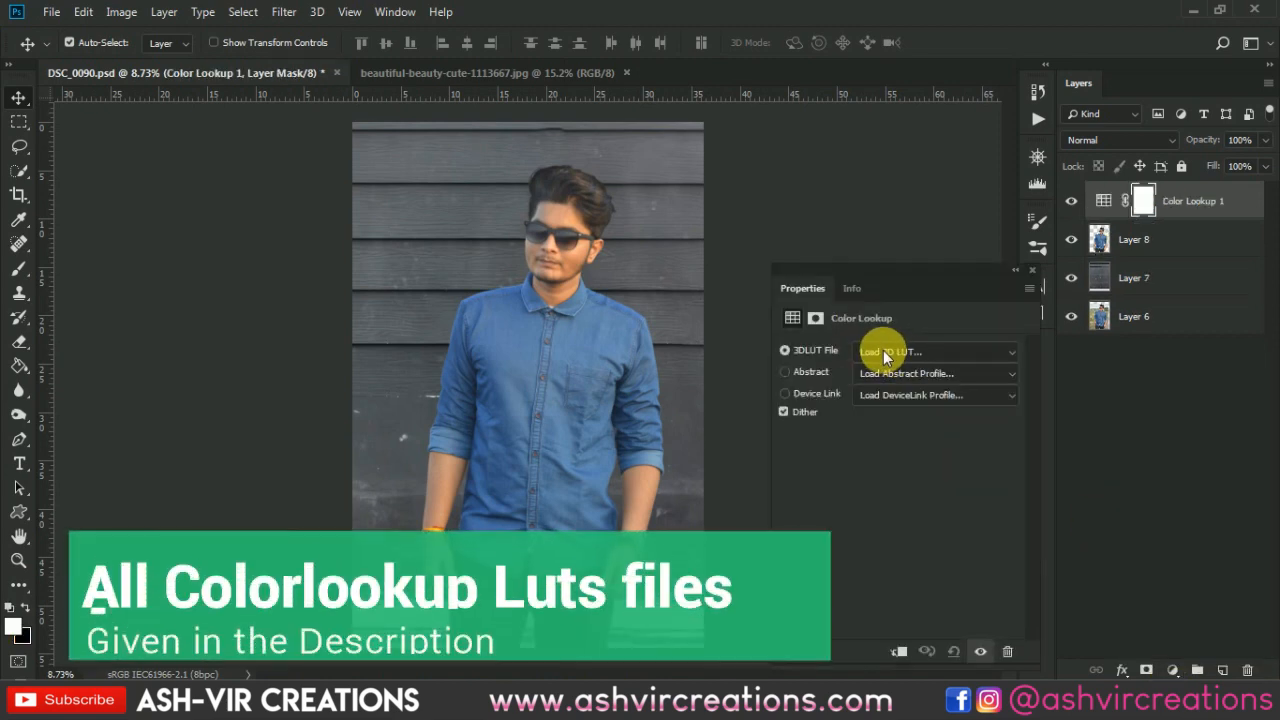
pyautogui.click(886, 351)
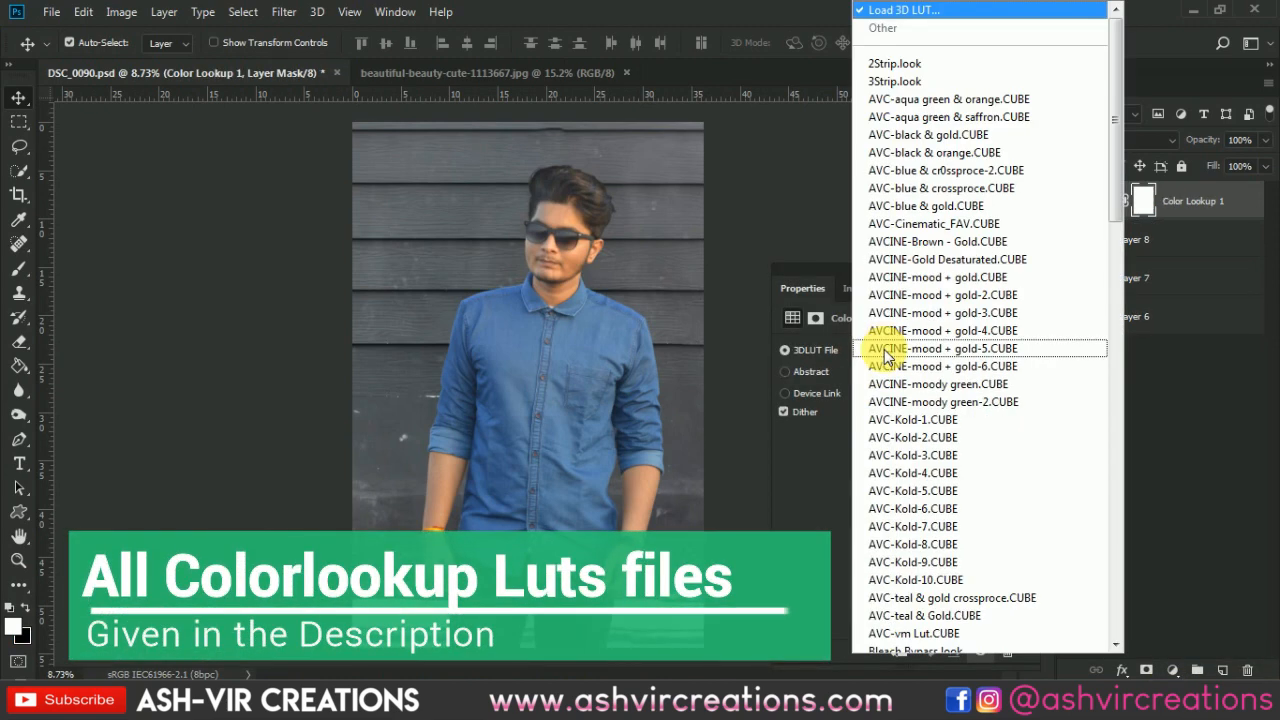
pyautogui.click(980, 136)
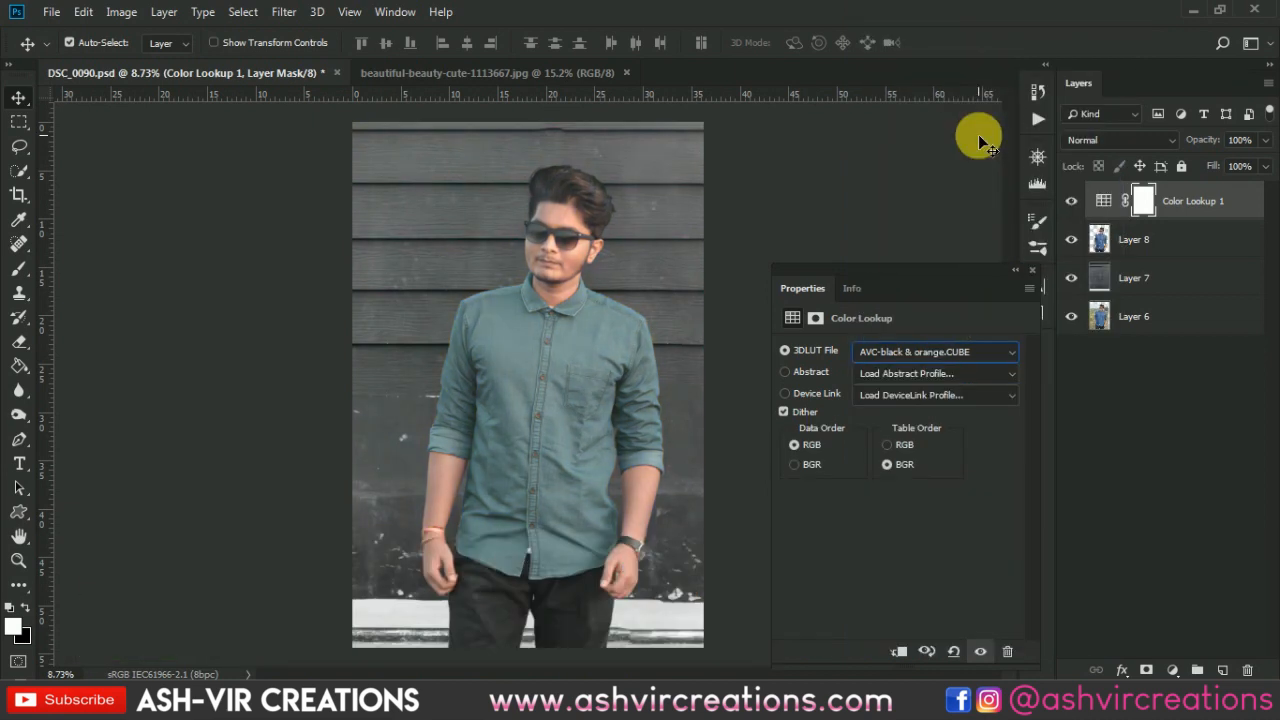
pyautogui.press('Down')
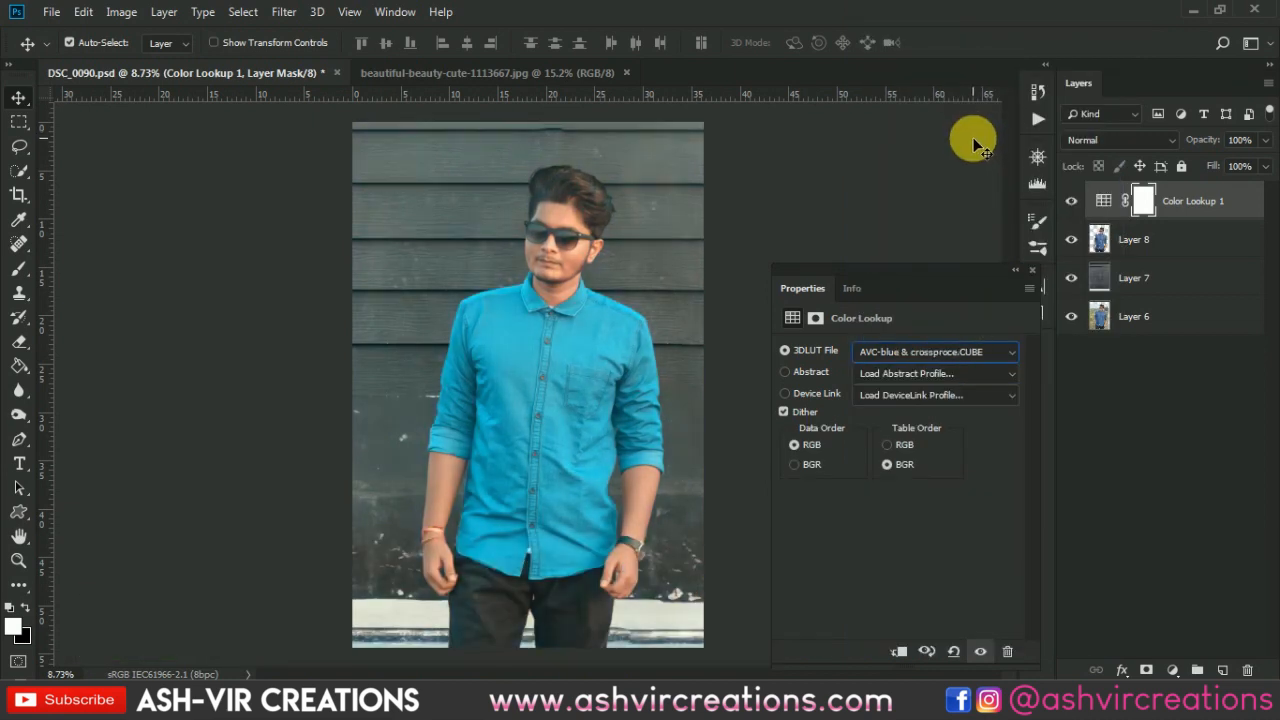
pyautogui.press('Down')
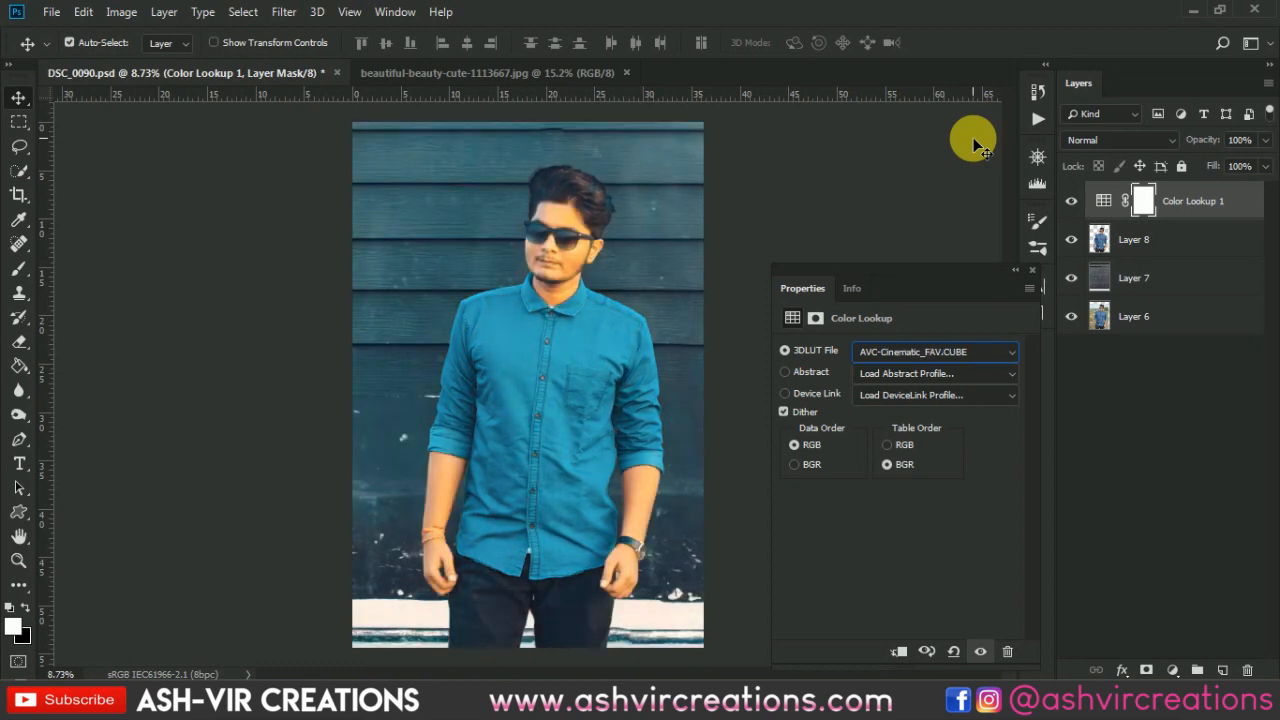
pyautogui.press('Down')
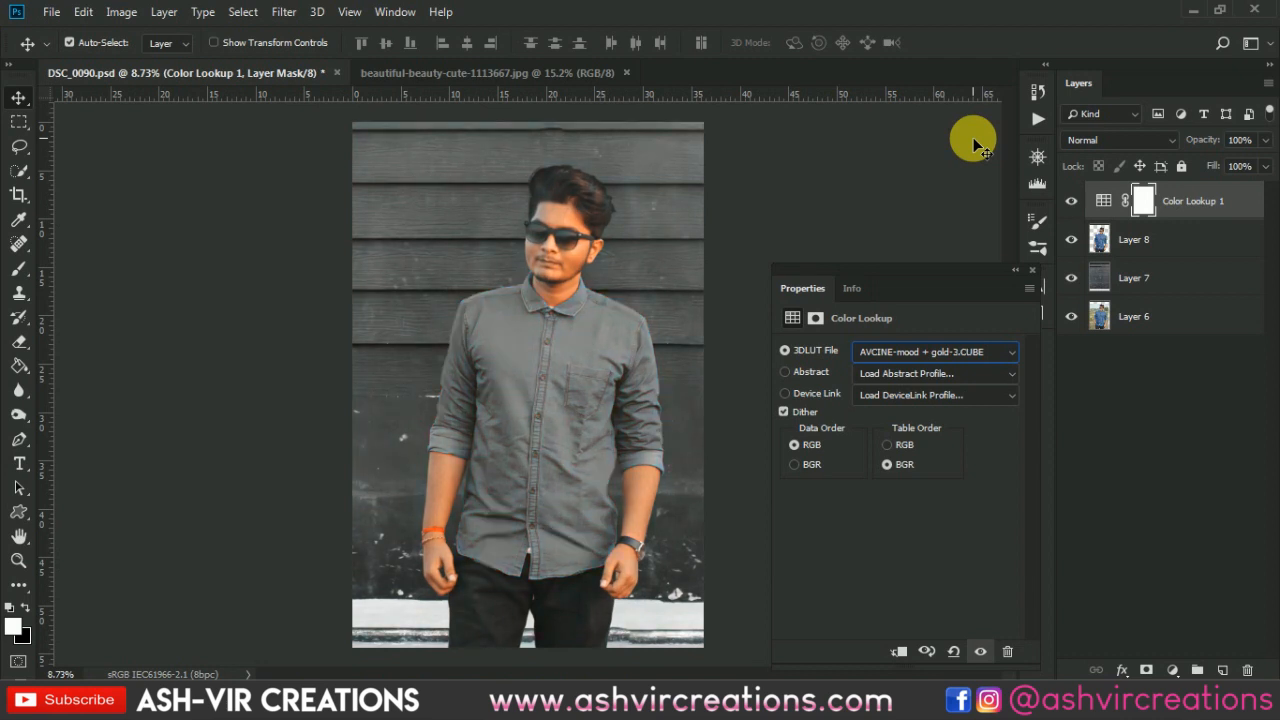
# - Toggle the Color Lookup layer's visibility to compare the graded and ungraded composite, zooming in on the head
pyautogui.click(1039, 249)
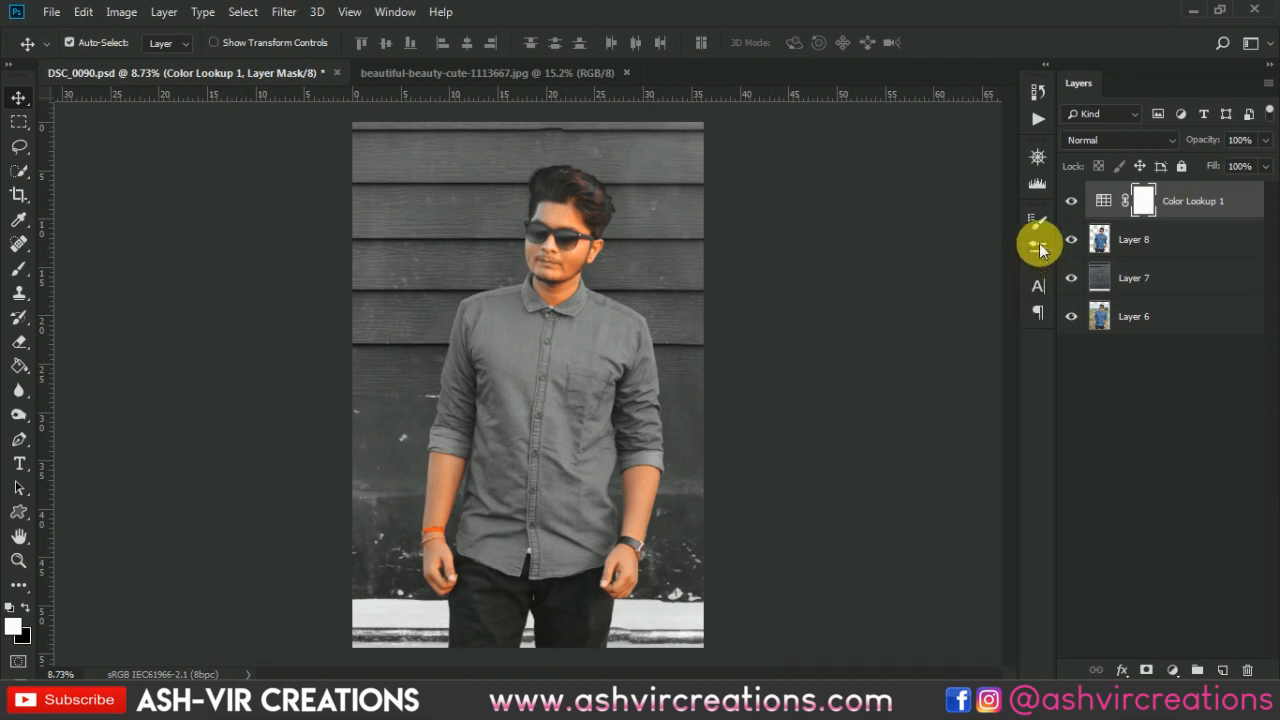
pyautogui.click(1070, 200)
pyautogui.click(1071, 200)
pyautogui.click(1071, 201)
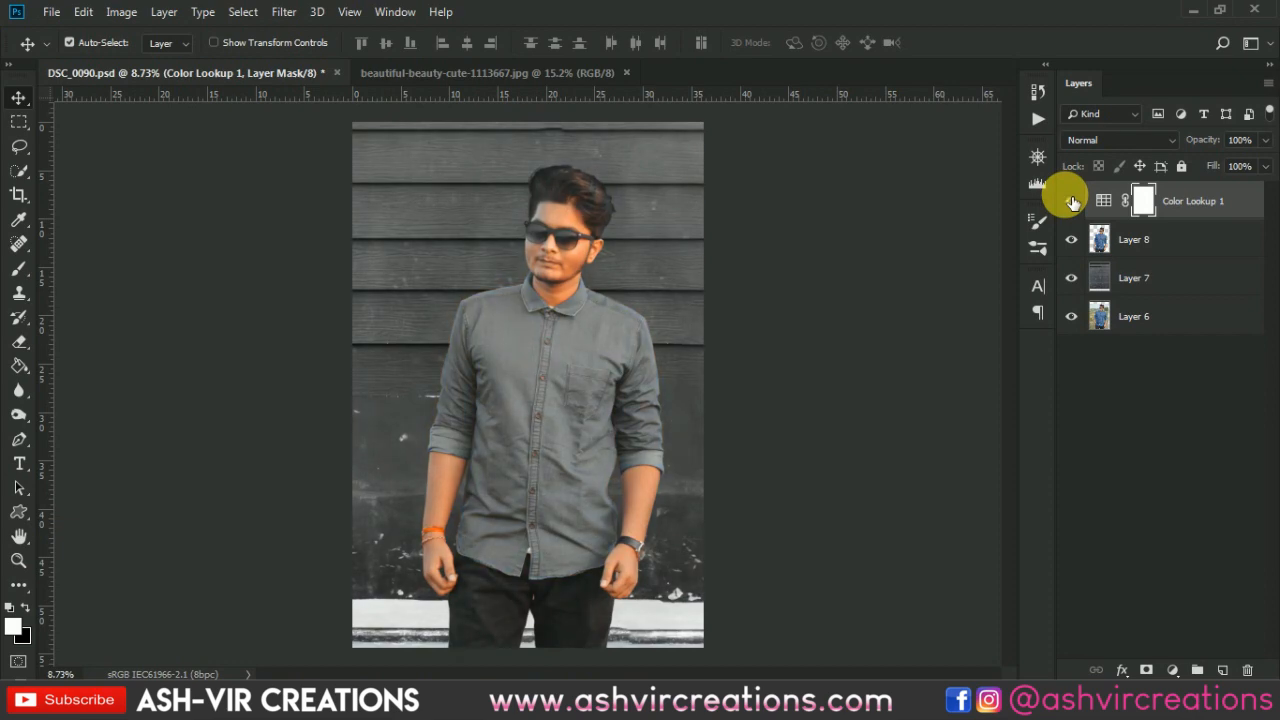
pyautogui.click(1071, 201)
pyautogui.click(1071, 201)
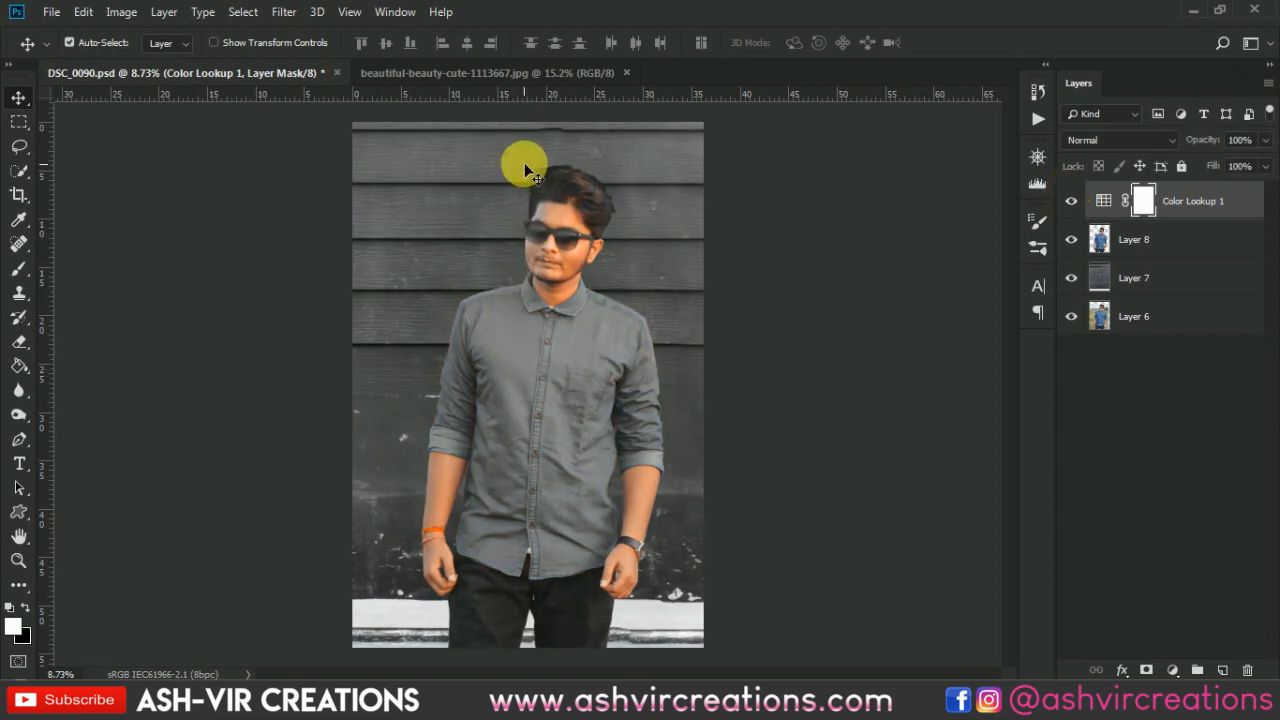
pyautogui.scroll(3, 530, 168)
pyautogui.scroll(2, 535, 170)
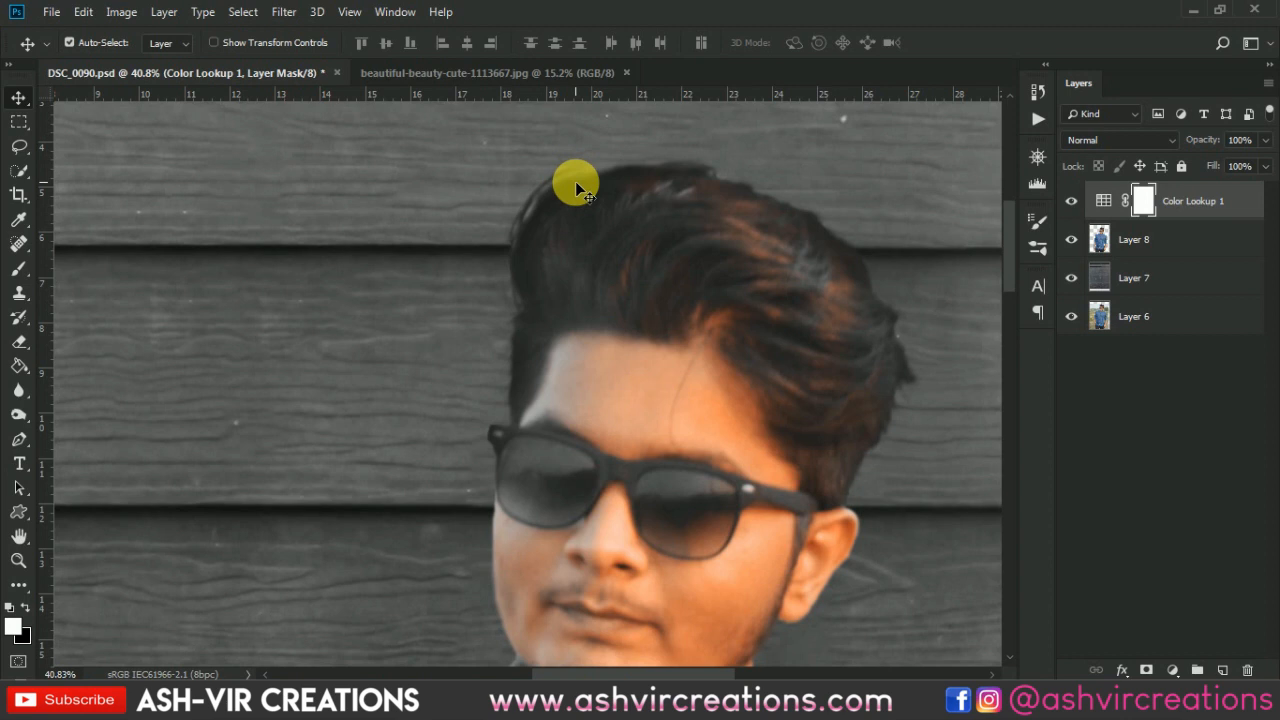
pyautogui.scroll(-5, 576, 181)
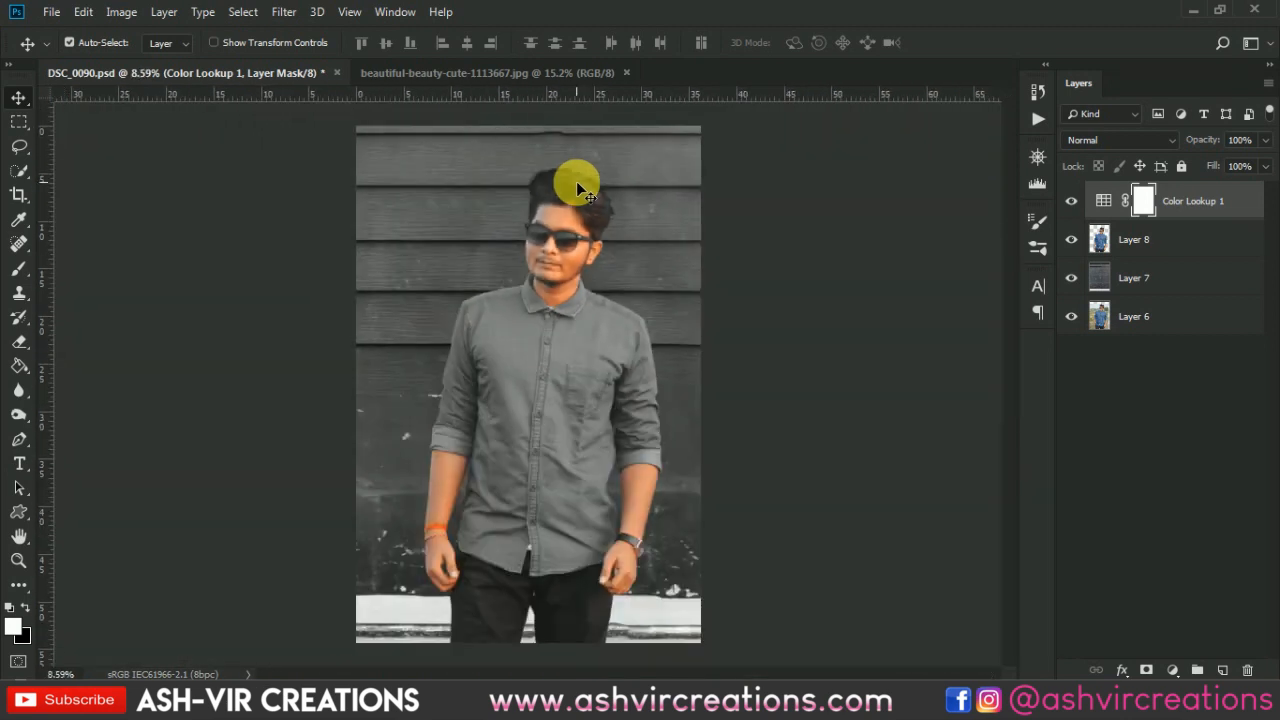
pyautogui.scroll(-1, 576, 181)
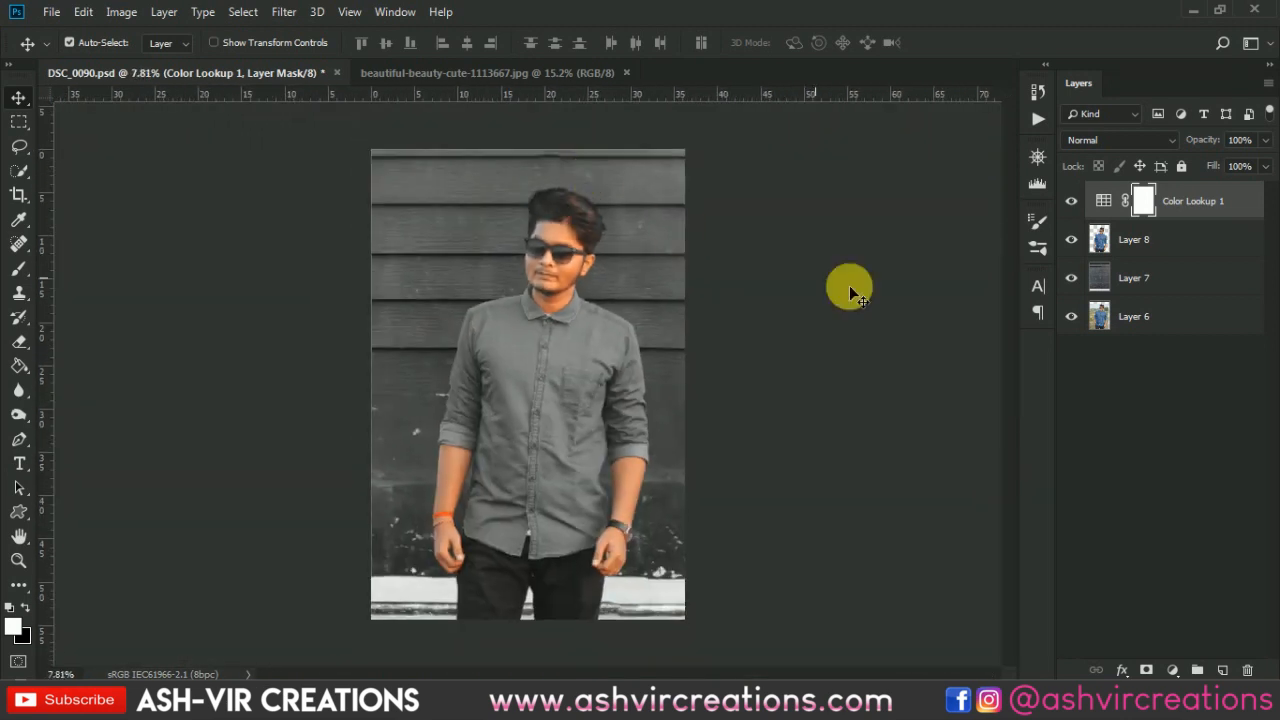
# - Create a new empty layer above the wall layer and switch to the Brush tool
pyautogui.click(1175, 252)
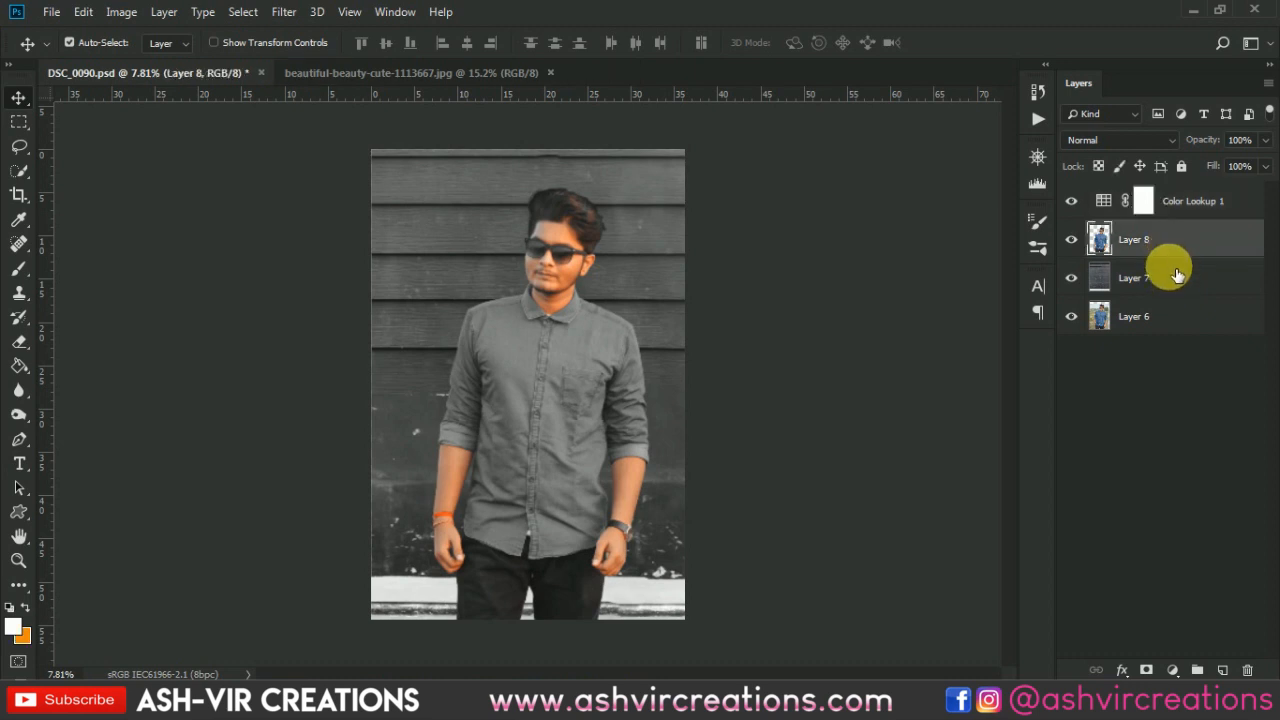
pyautogui.click(1172, 277)
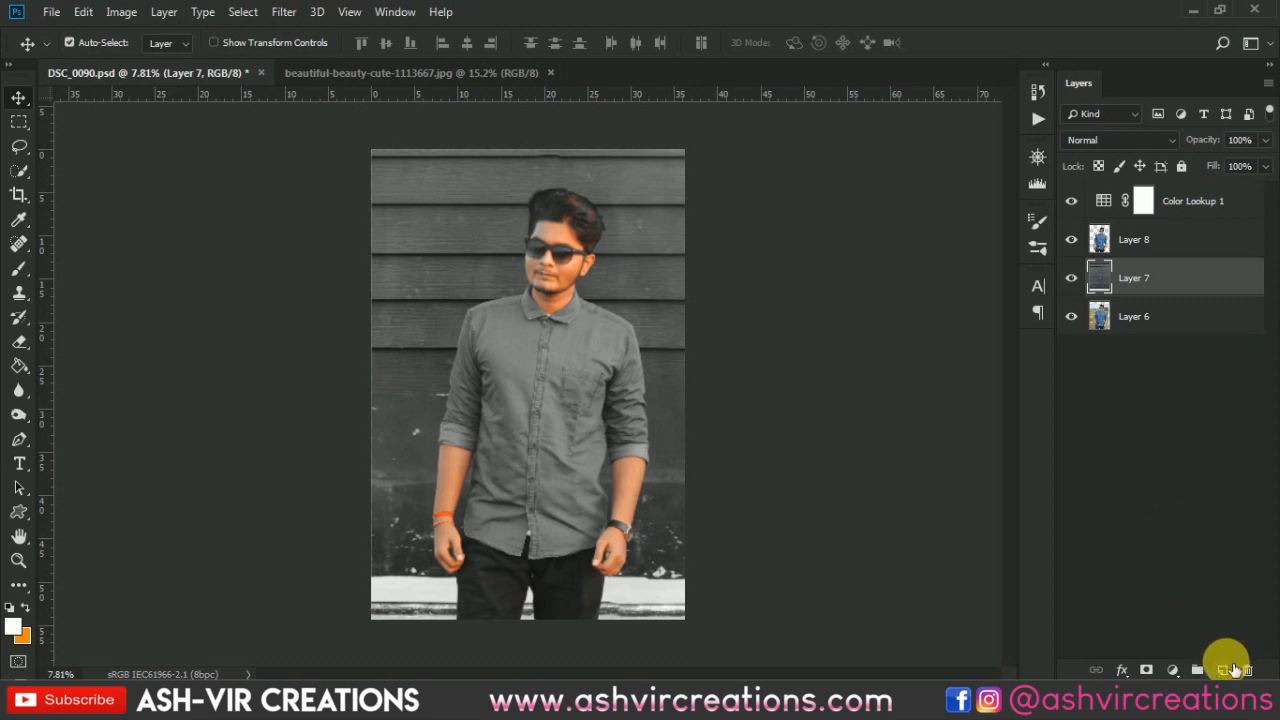
pyautogui.click(1224, 669)
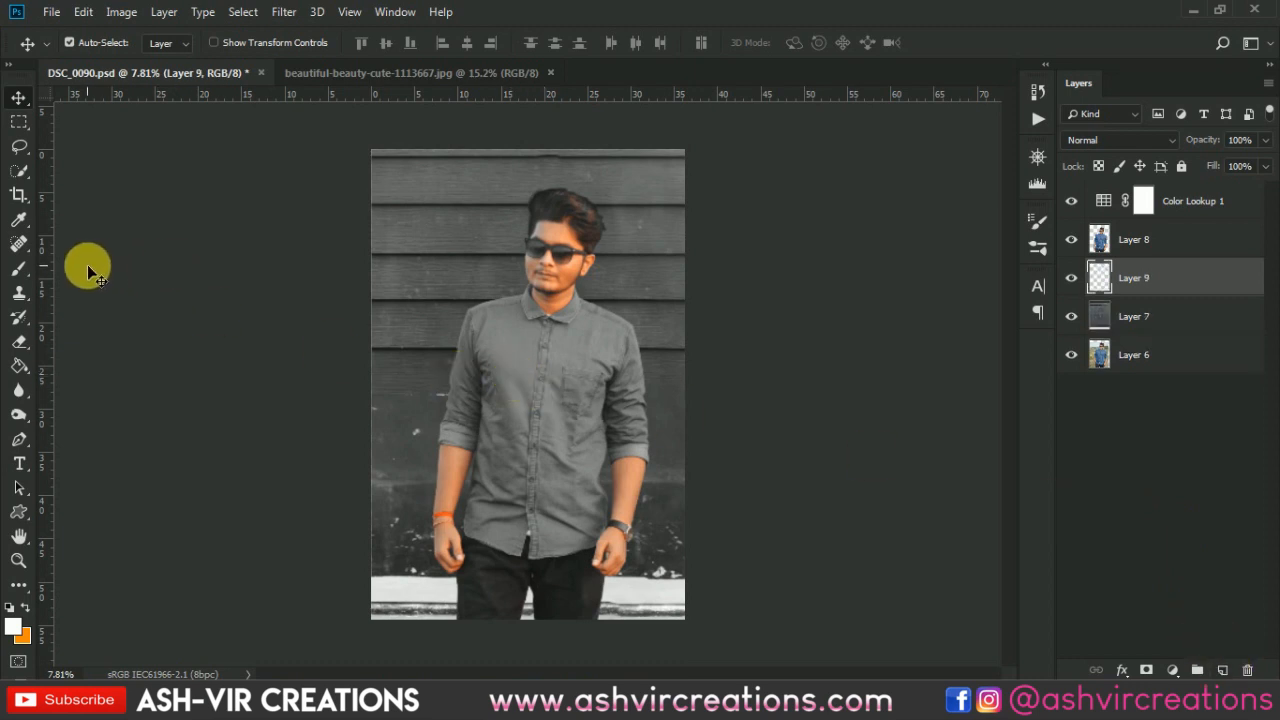
pyautogui.click(26, 268)
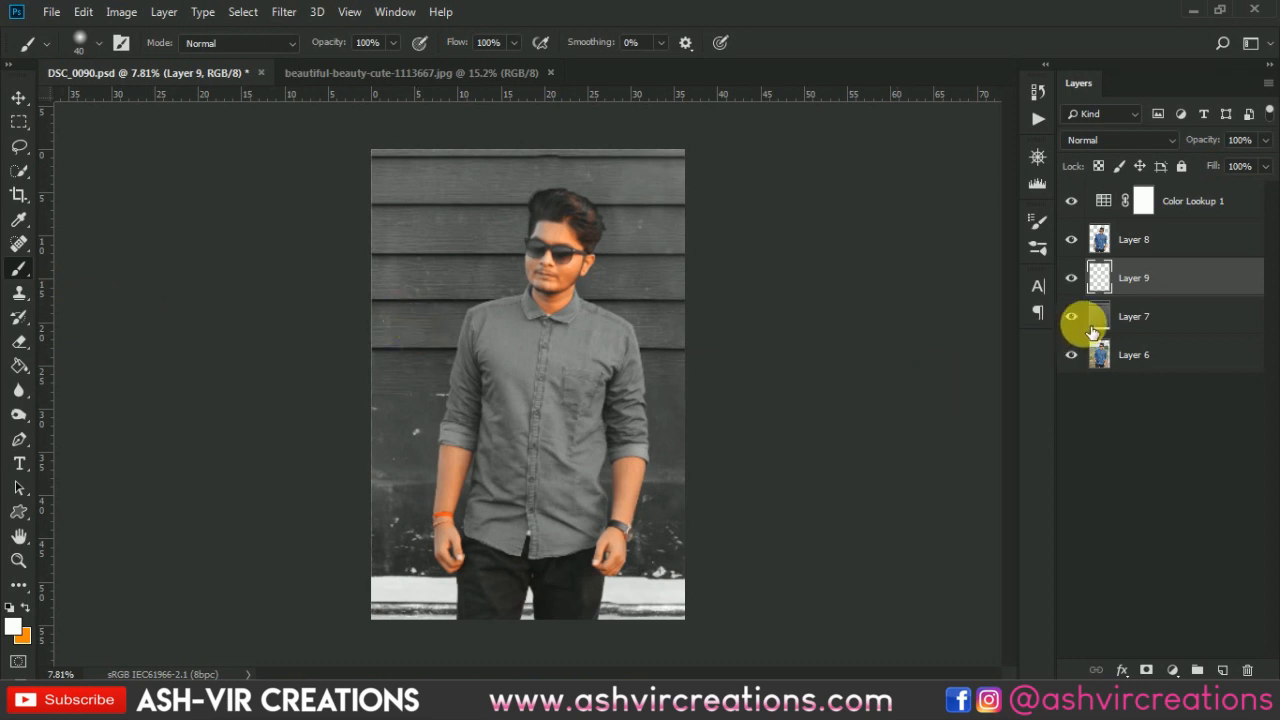
pyautogui.scroll(2, 767, 325)
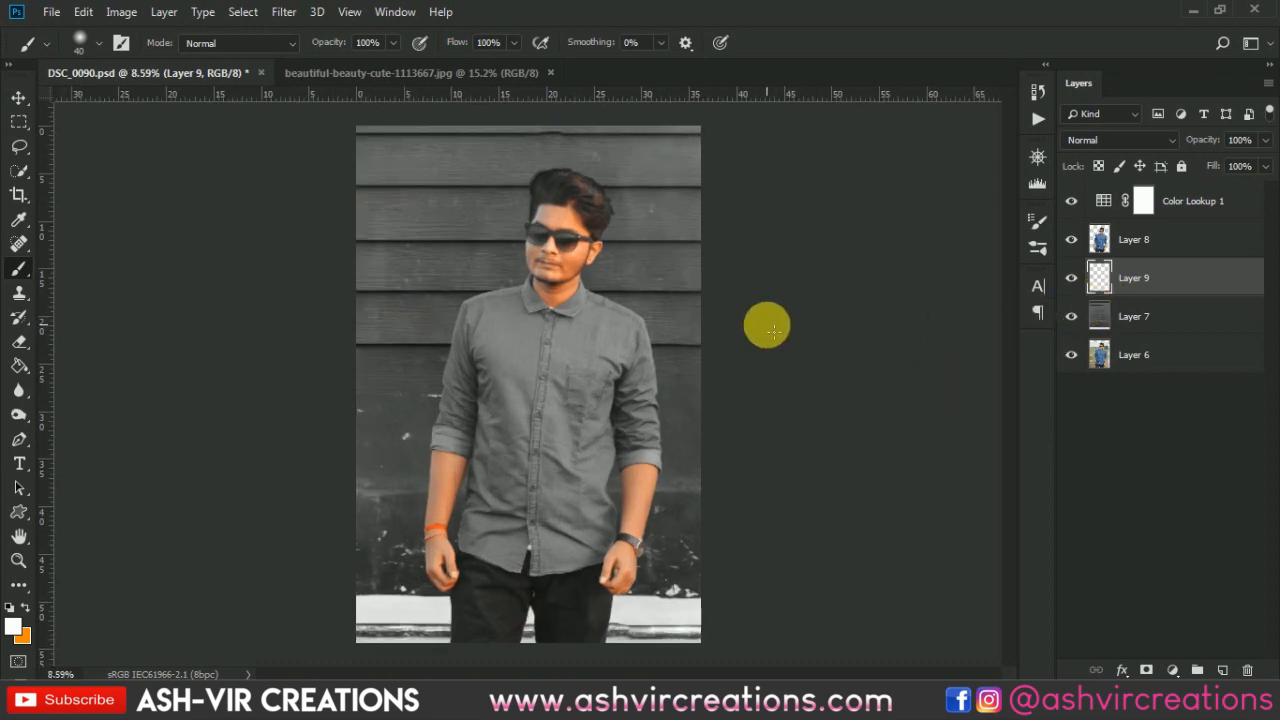
pyautogui.scroll(-1, 767, 325)
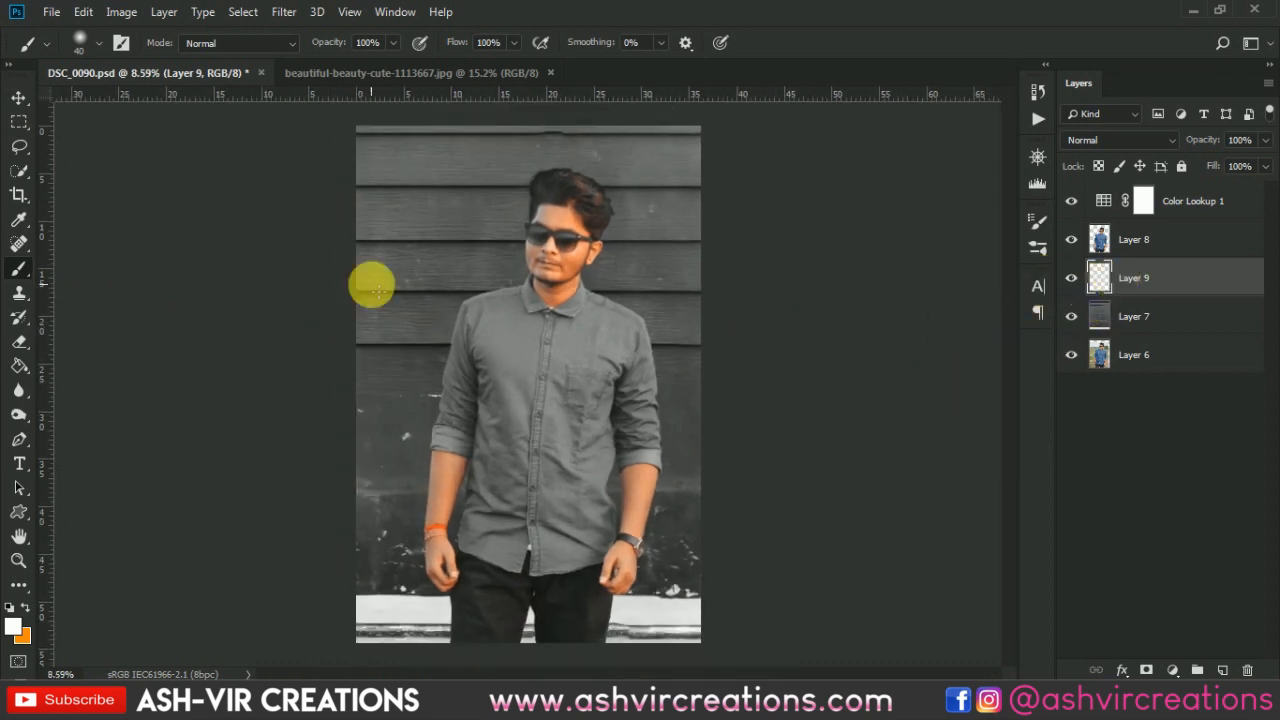
# - Set the foreground colour to black (000000)
pyautogui.rightClick(25, 272)
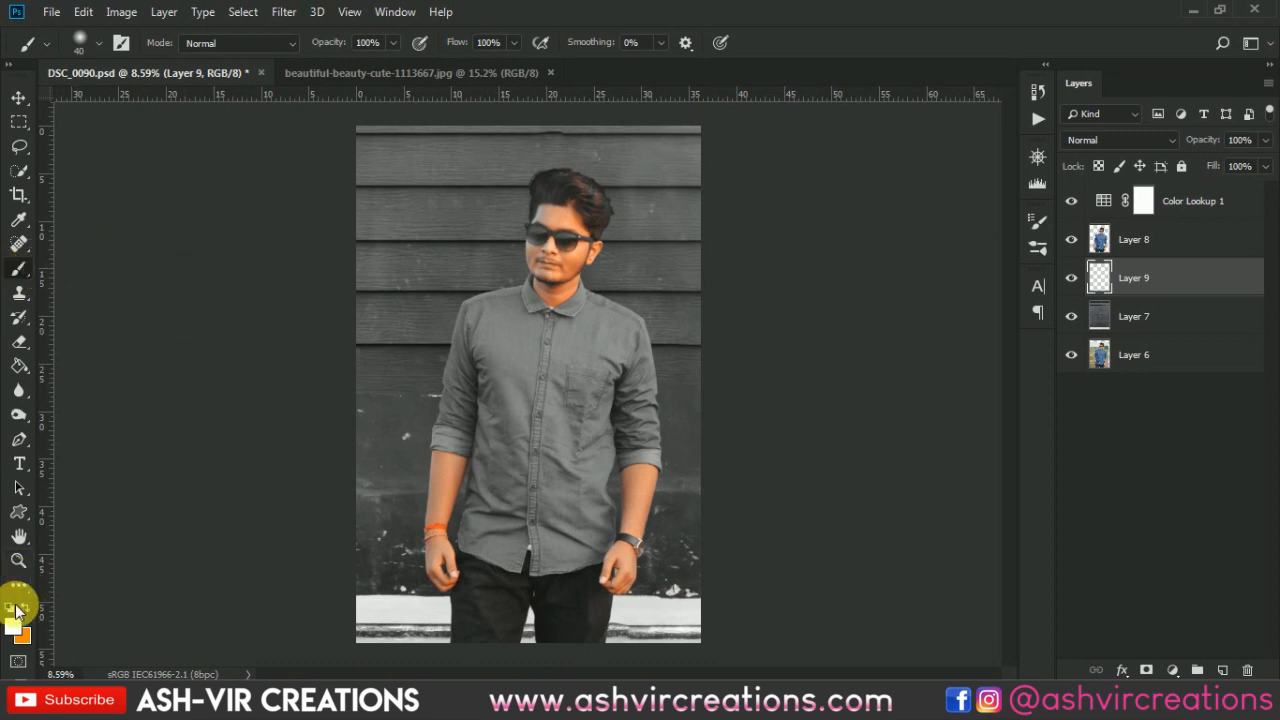
pyautogui.click(13, 626)
pyautogui.moveTo(724, 551); pyautogui.dragTo(699, 592)
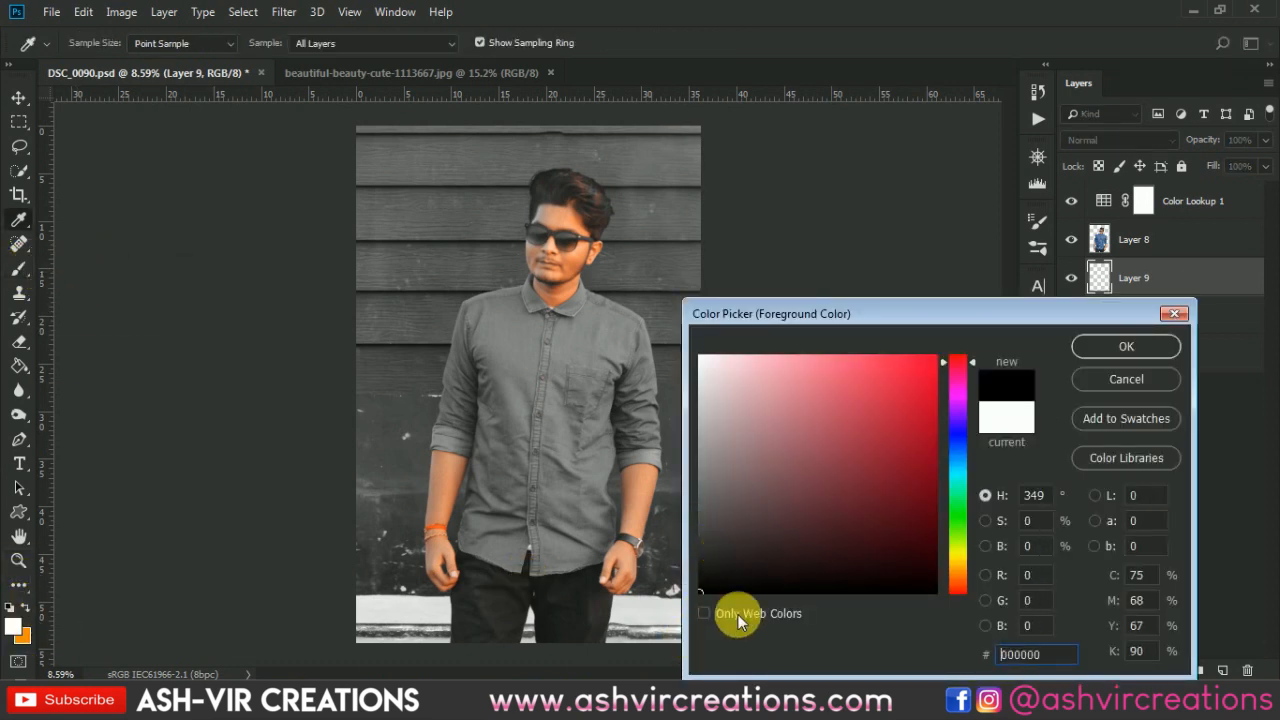
pyautogui.click(1125, 347)
# - Paint soft black shadows on the new layer around the subject's shoulders, arms and head using a large soft round brush
pyautogui.rightClick(526, 276)
pyautogui.click(729, 318)
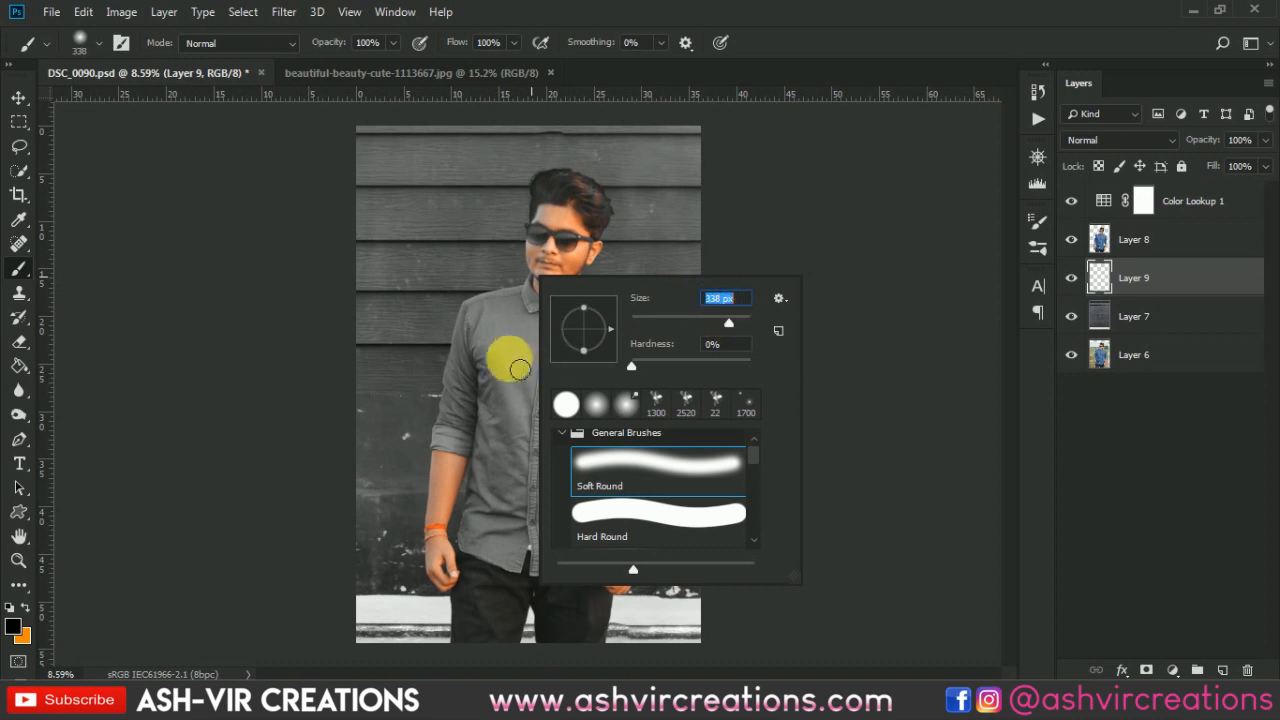
pyautogui.click(503, 358)
pyautogui.press(']')
pyautogui.press(']')
pyautogui.press(']')
pyautogui.press(']')
pyautogui.press(']')
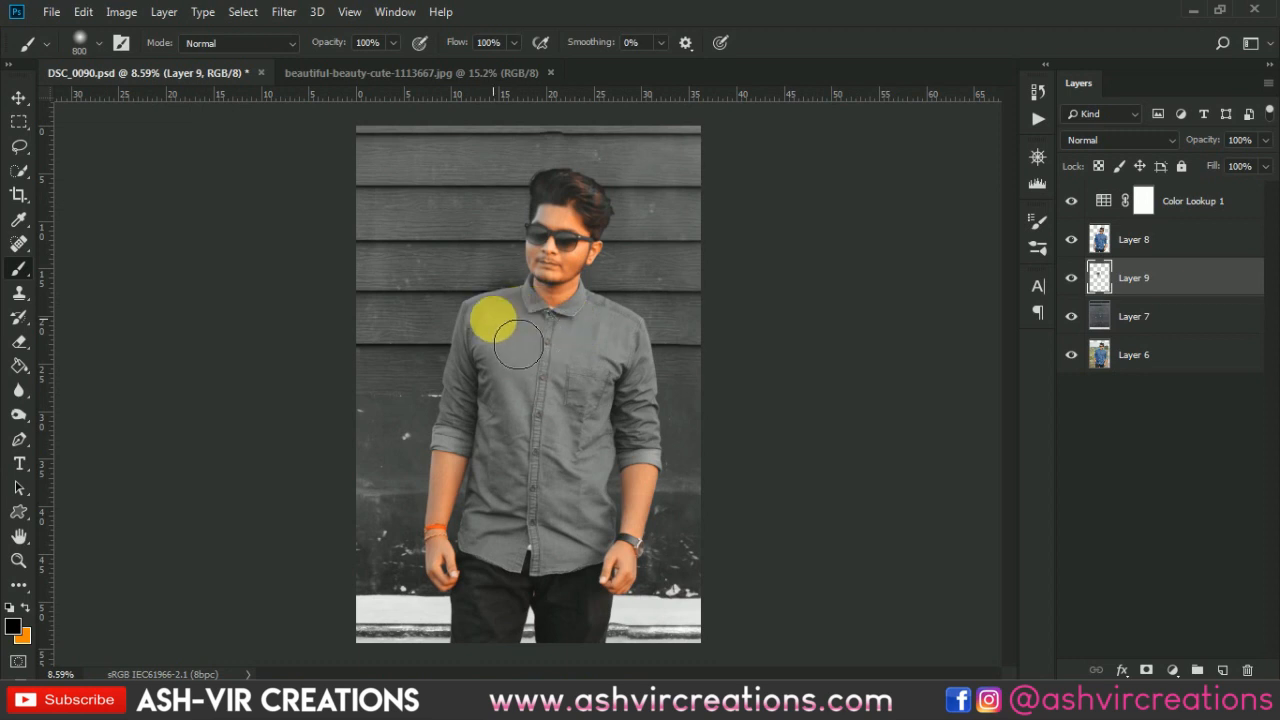
pyautogui.click(505, 390)
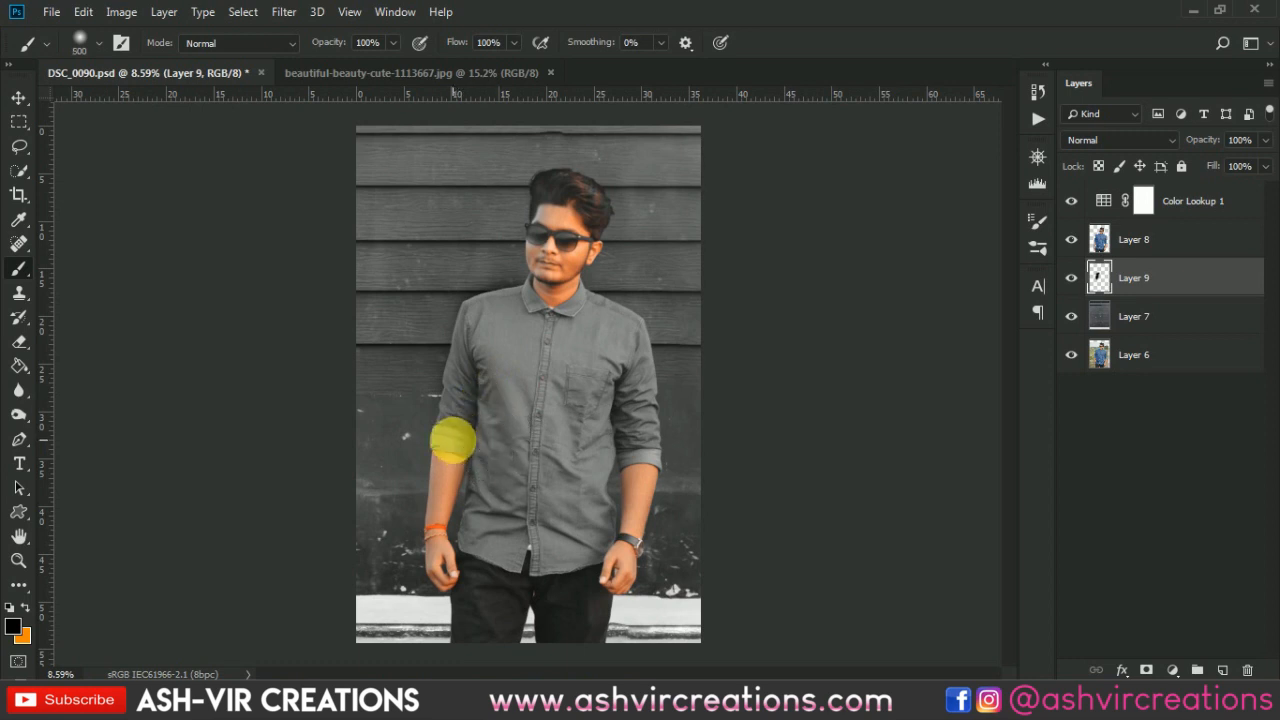
pyautogui.press('[')
pyautogui.press('[')
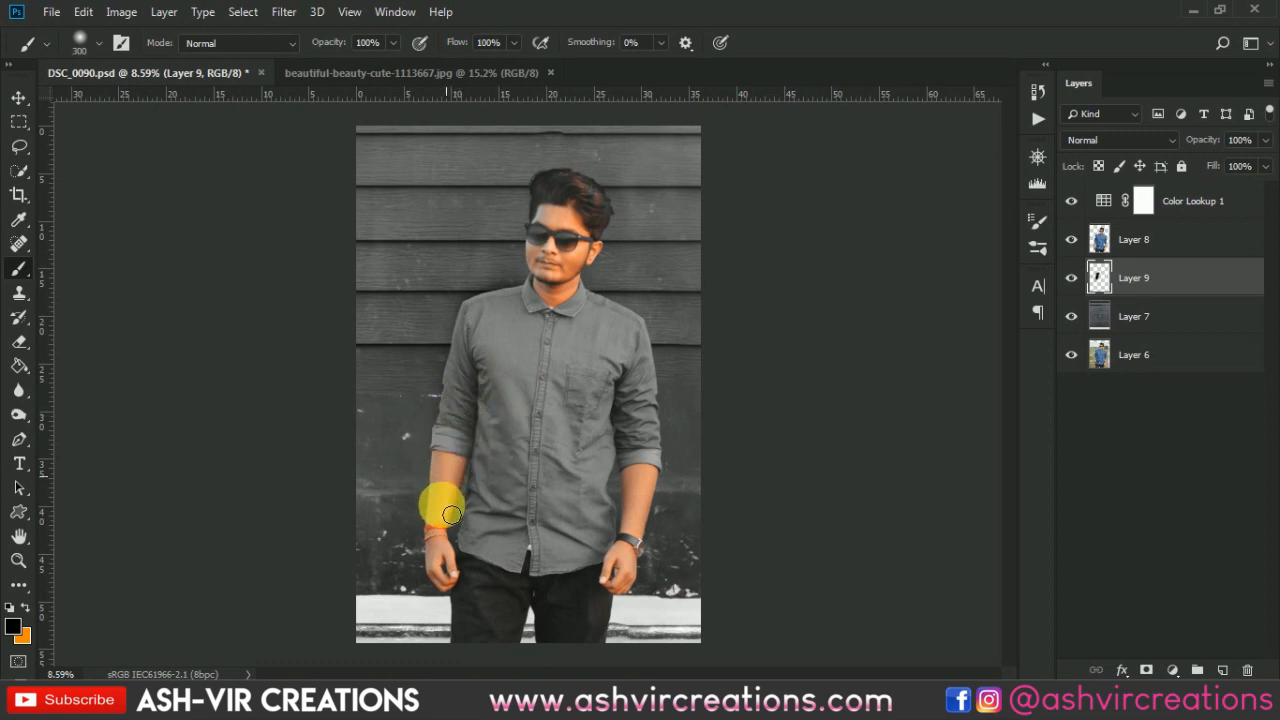
pyautogui.press(']')
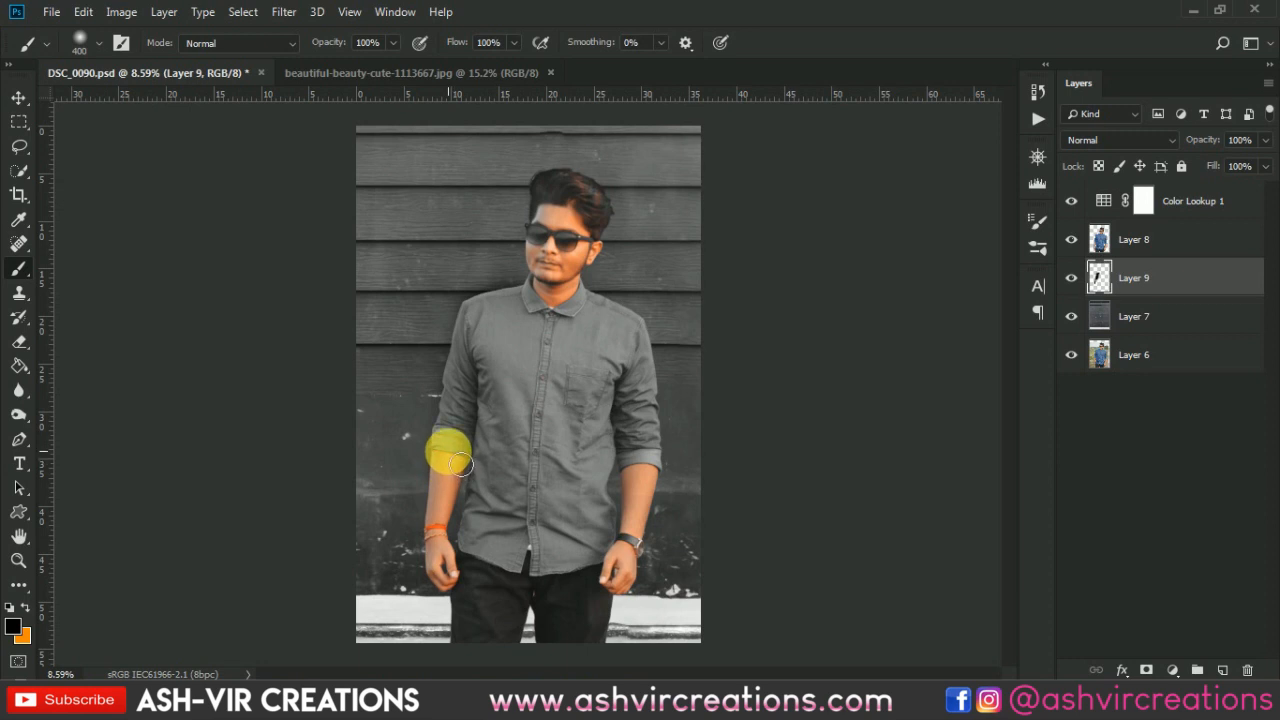
pyautogui.press(']')
pyautogui.press(']')
pyautogui.press(']')
pyautogui.press(']')
pyautogui.press(']')
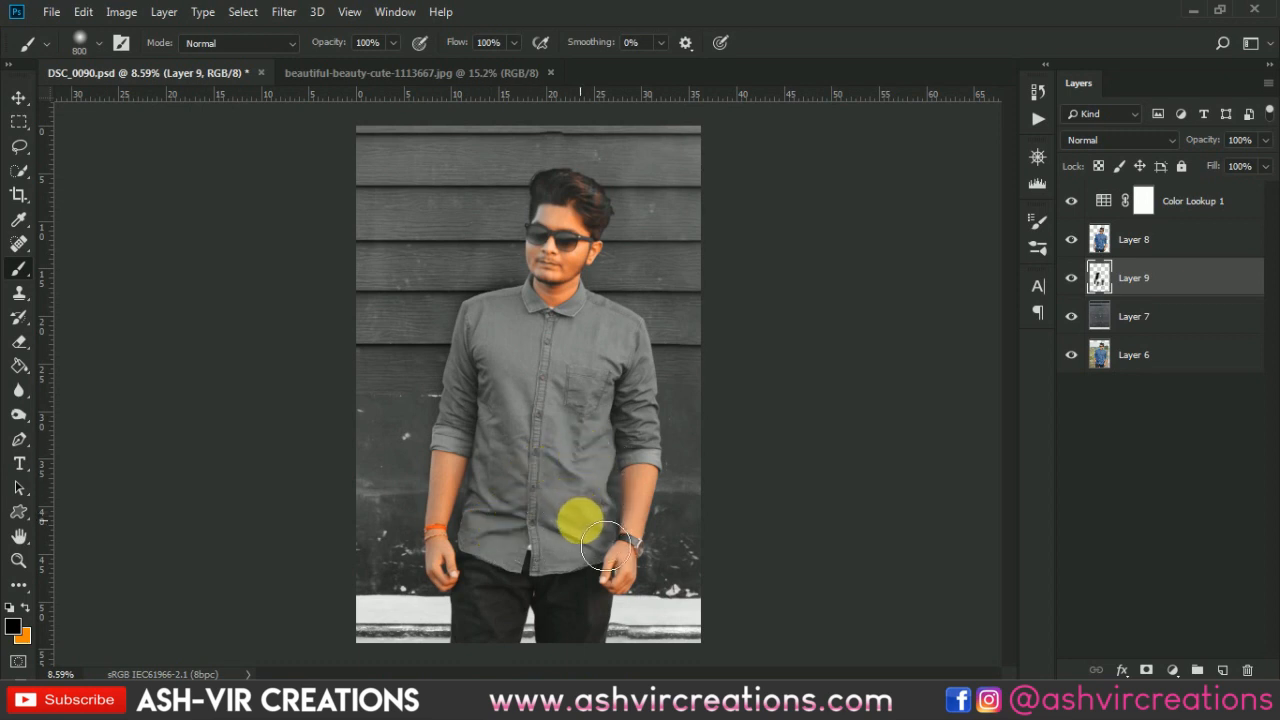
pyautogui.press('[')
pyautogui.press('[')
pyautogui.press('[')
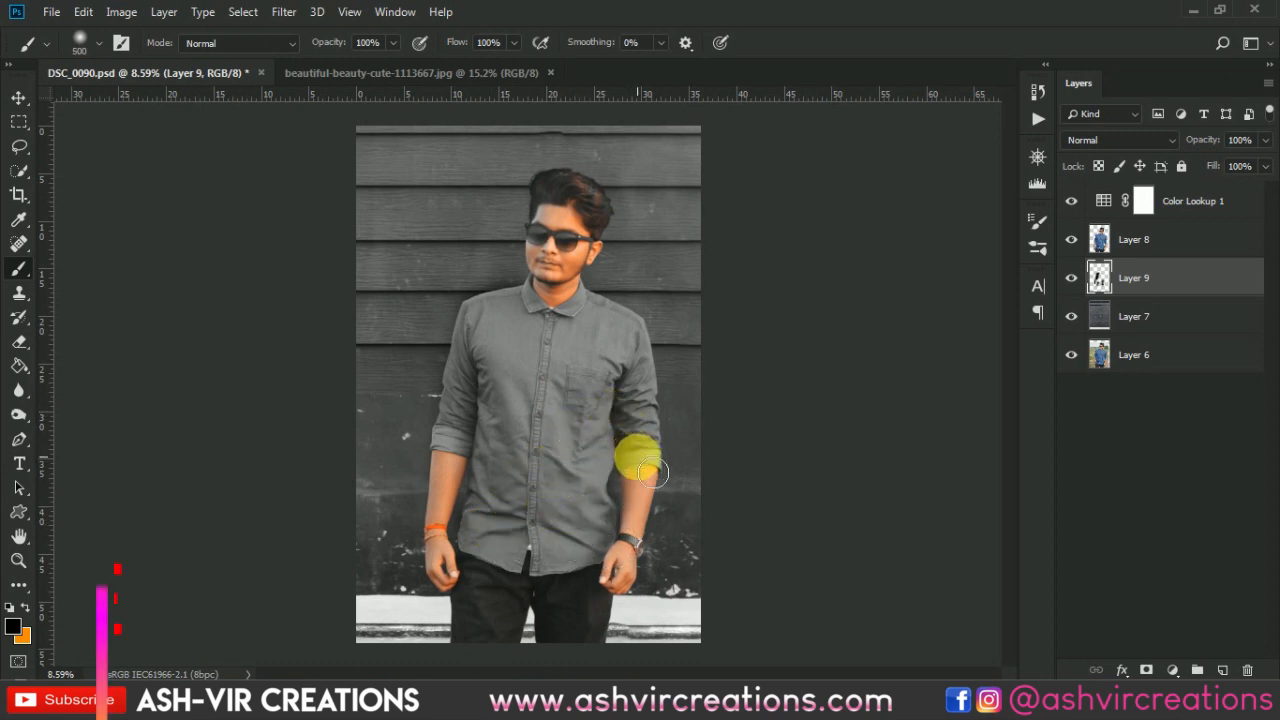
pyautogui.press('[')
pyautogui.press('[')
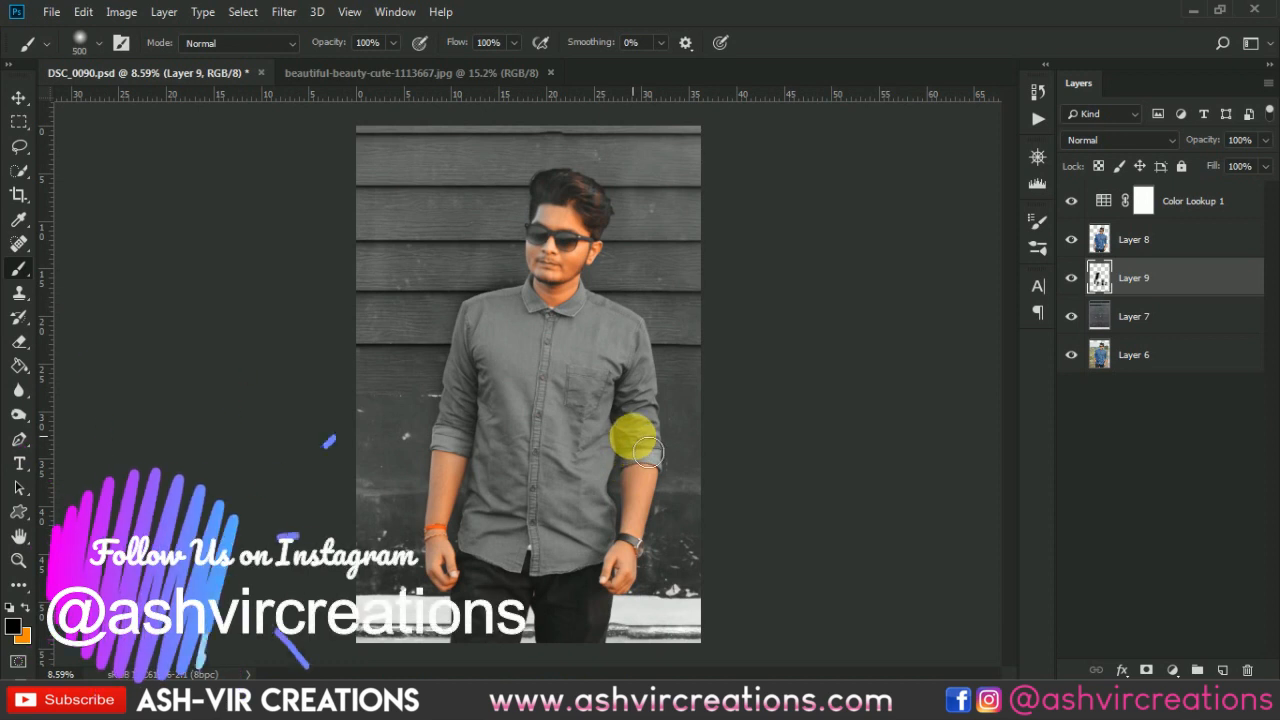
pyautogui.press(']')
pyautogui.press(']')
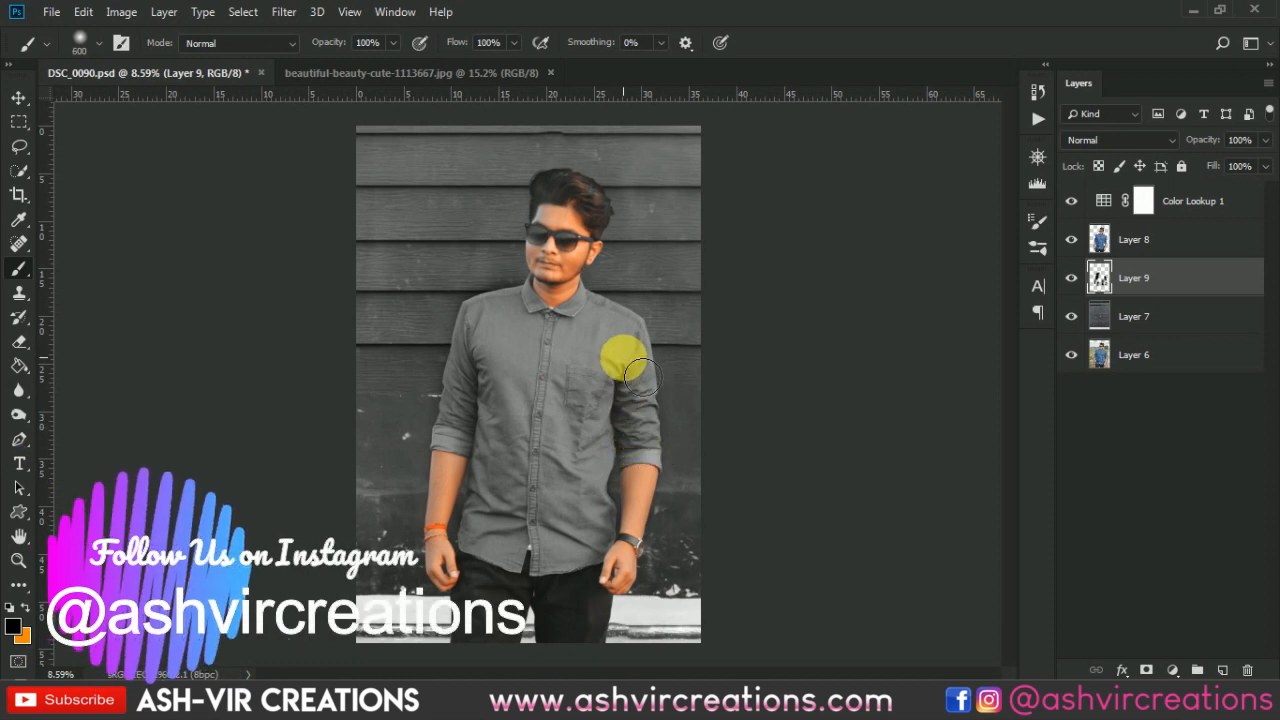
pyautogui.press(']')
pyautogui.press(']')
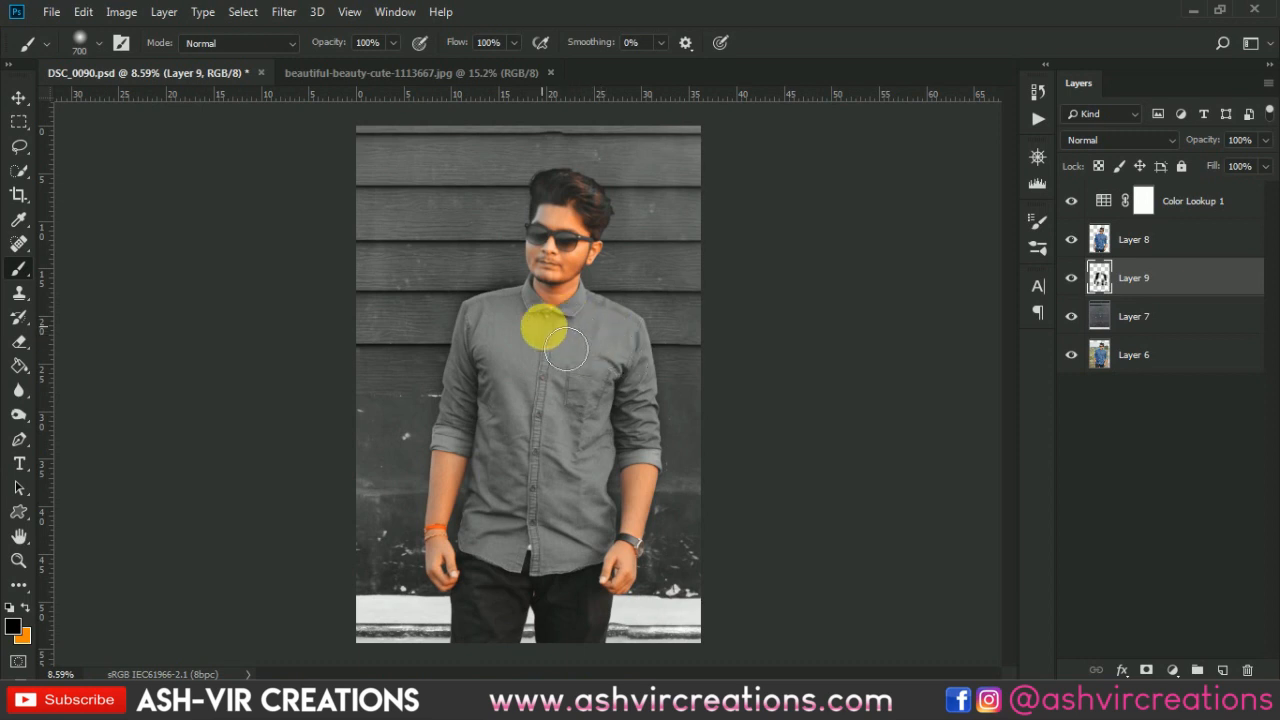
pyautogui.press('[')
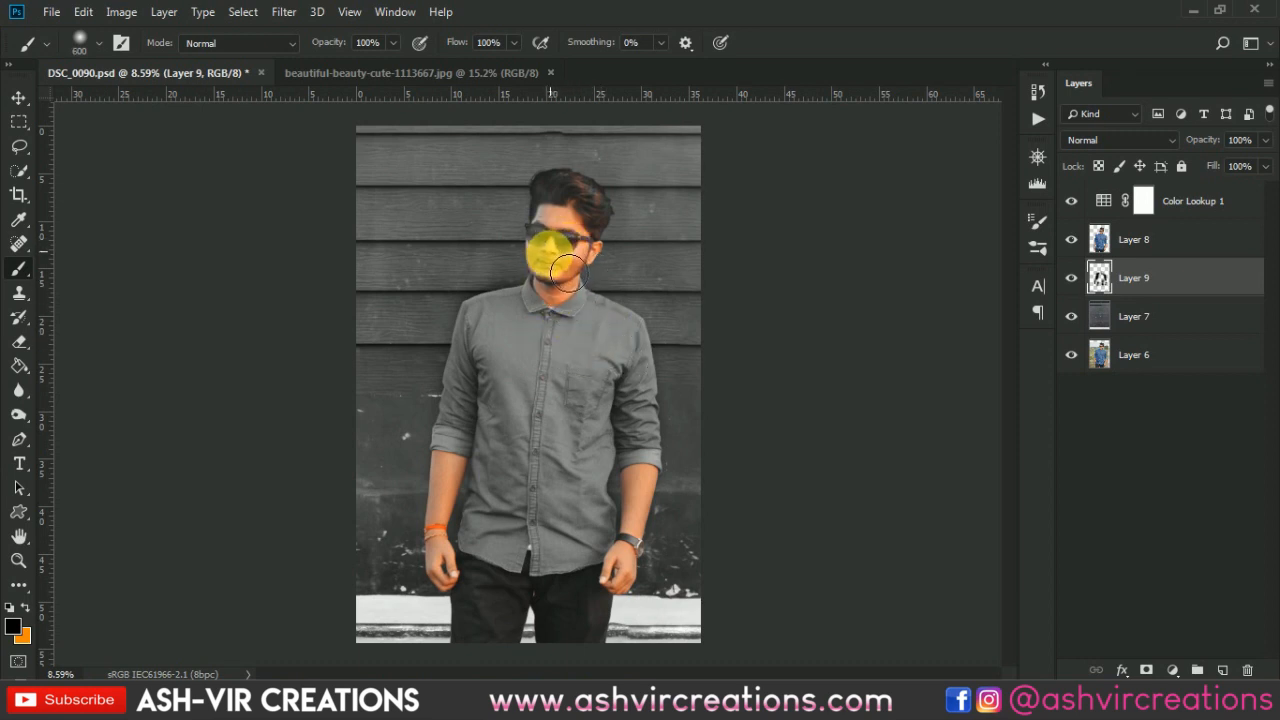
pyautogui.press(']')
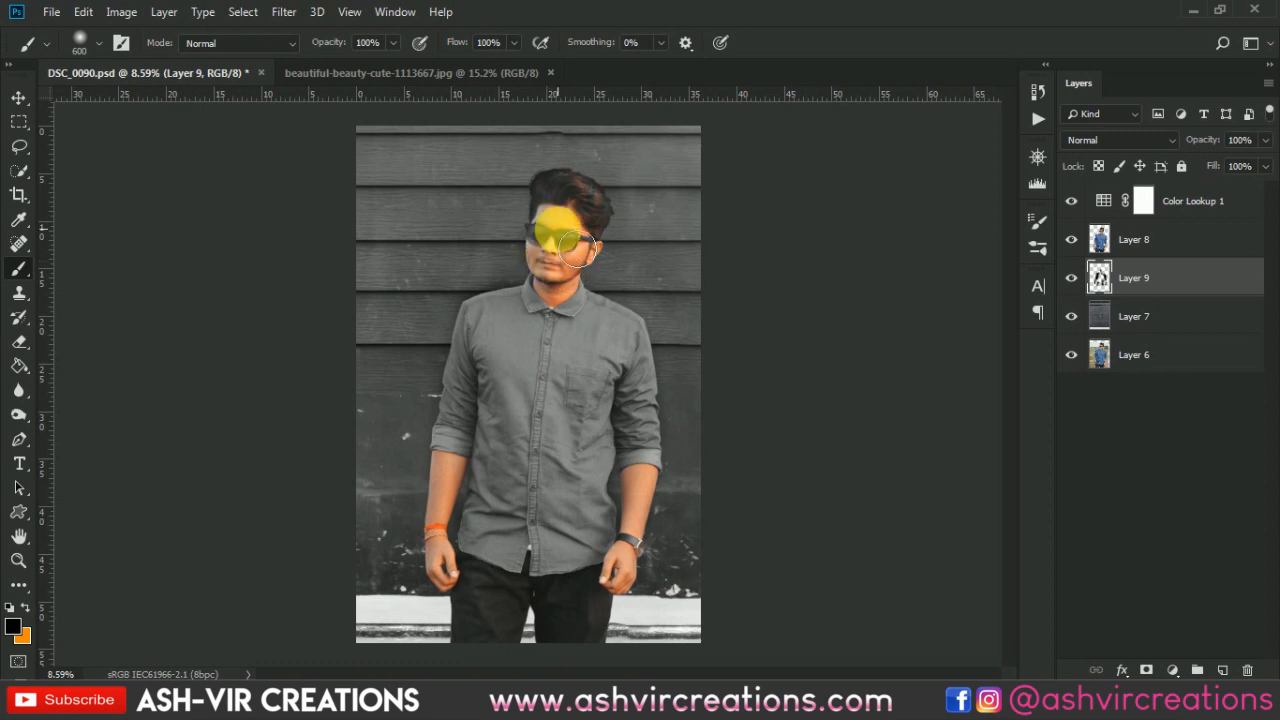
pyautogui.press(']')
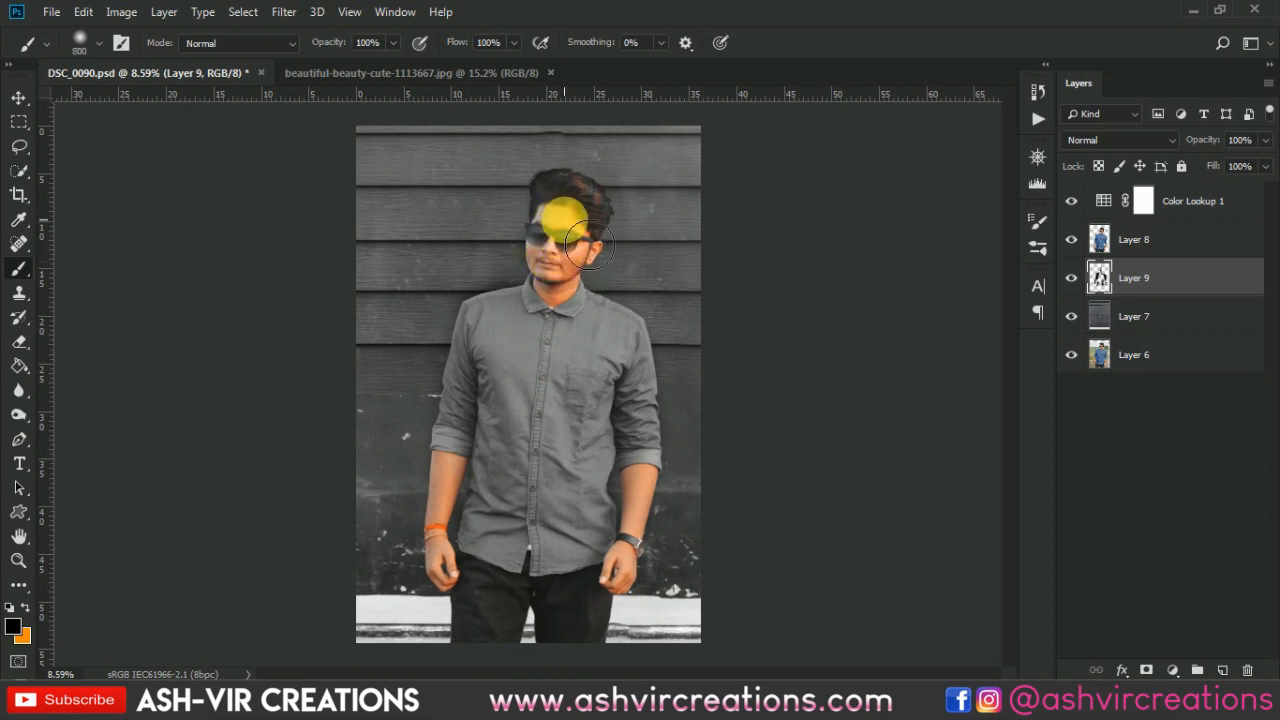
# - Set the shadow layer's blend mode to Multiply and its opacity to 73%
pyautogui.scroll(-1, 560, 255)
pyautogui.scroll(2, 555, 262)
pyautogui.press('v')
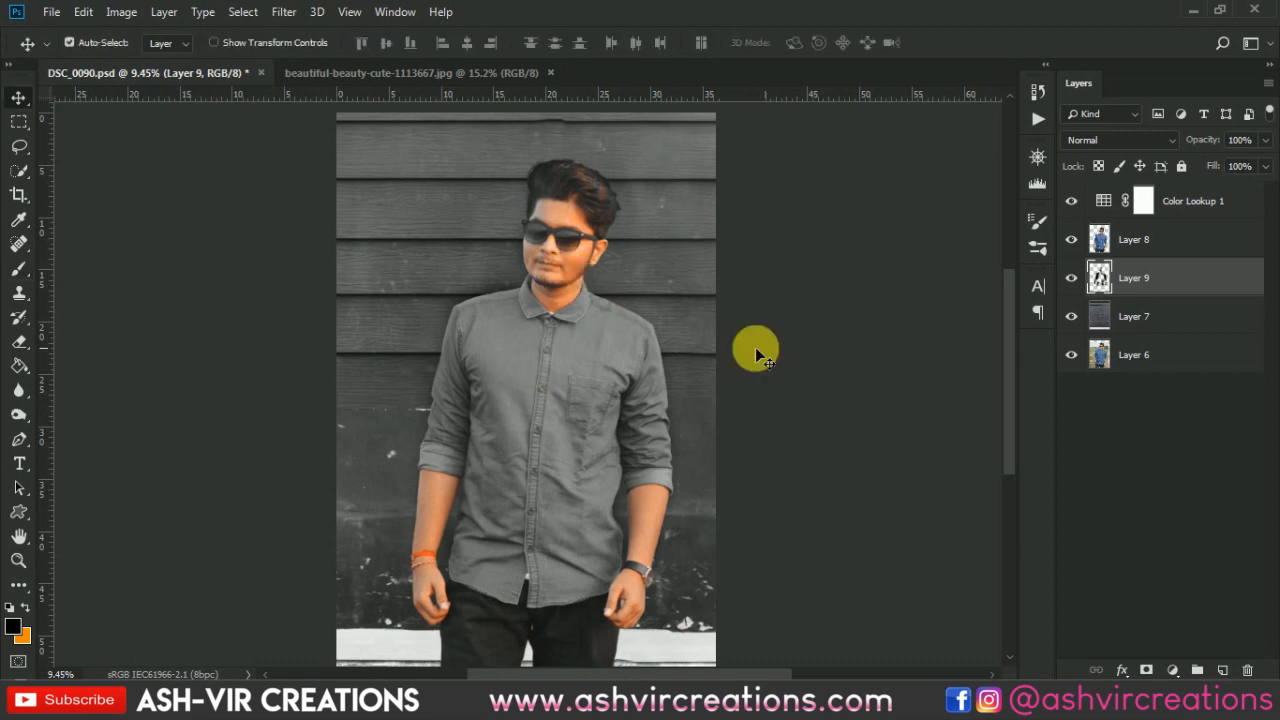
pyautogui.click(1157, 141)
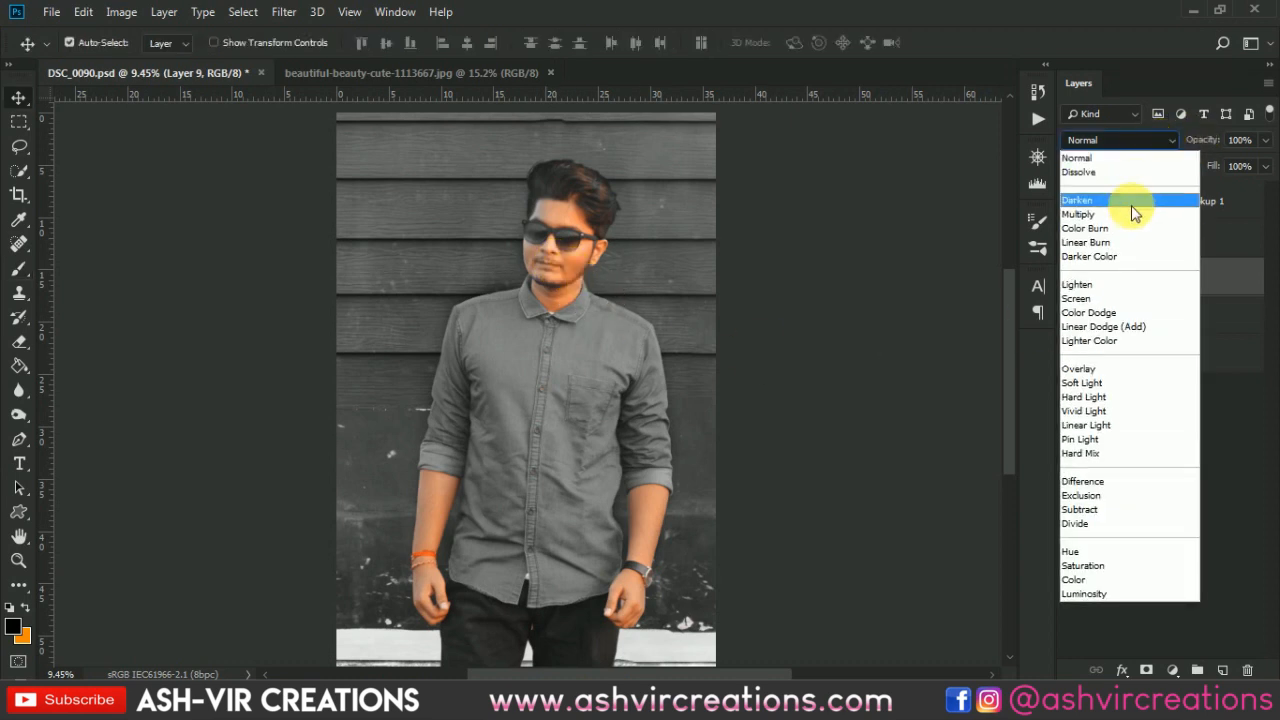
pyautogui.click(1134, 216)
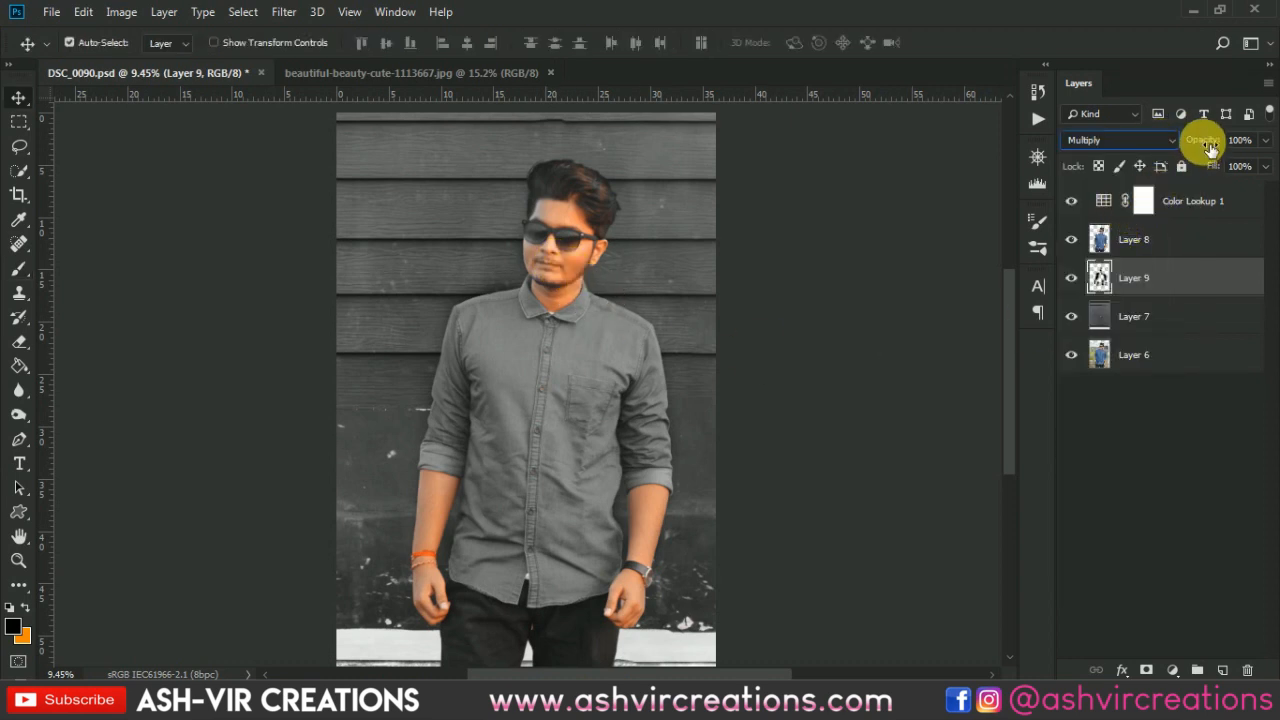
pyautogui.moveTo(1210, 146); pyautogui.dragTo(1168, 133)
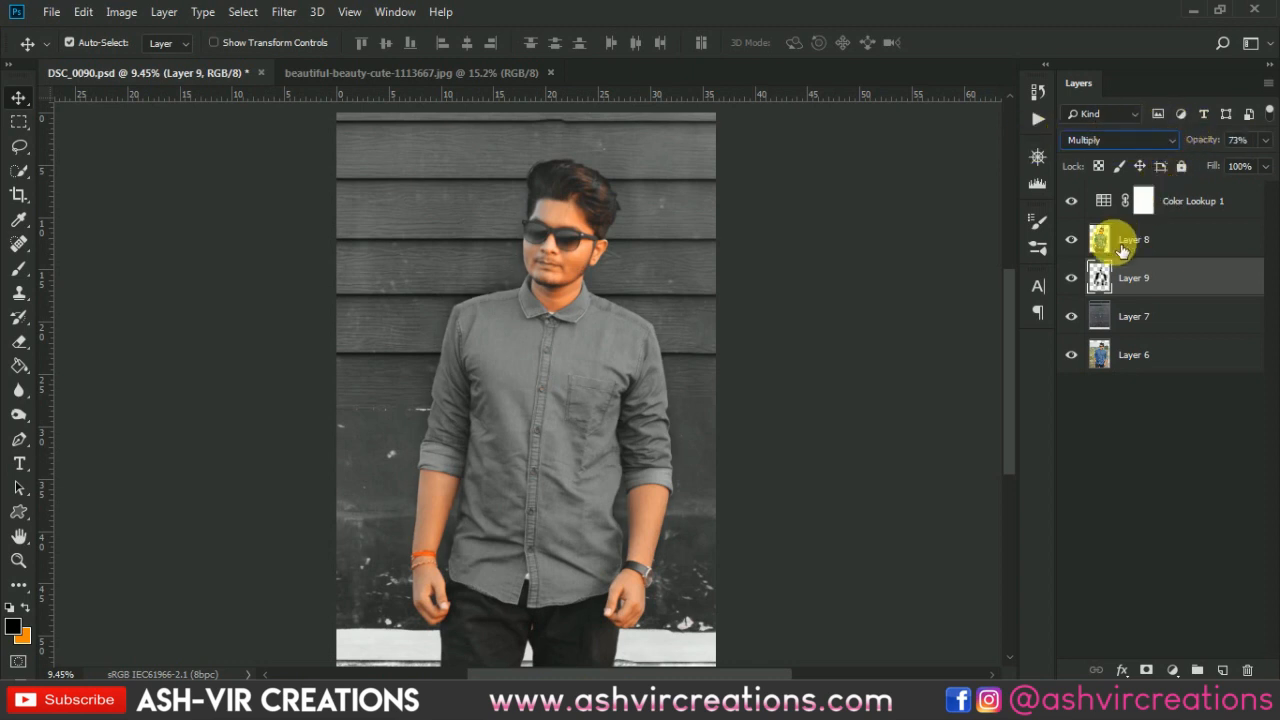
# - Toggle the shadow layer's visibility to compare the composite with and without the painted shadows
pyautogui.click(1071, 279)
pyautogui.click(1071, 279)
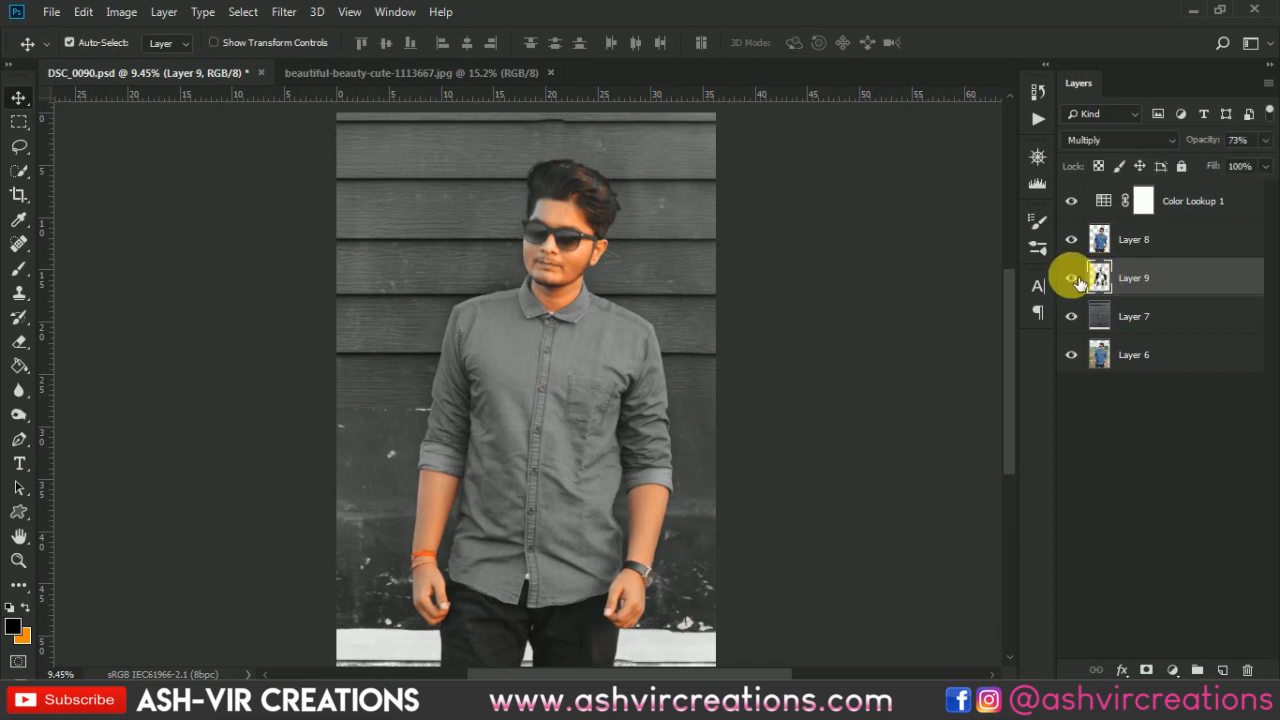
pyautogui.click(1073, 279)
pyautogui.click(1073, 279)
pyautogui.click(1073, 279)
pyautogui.click(1073, 279)
pyautogui.click(1073, 279)
pyautogui.click(1073, 279)
pyautogui.click(1073, 279)
pyautogui.click(1073, 279)
# - Select all layers from the wall layer up to the Color Lookup layer and merge them into one layer
pyautogui.click(1183, 320)
pyautogui.hotkey('ctrl', '-')
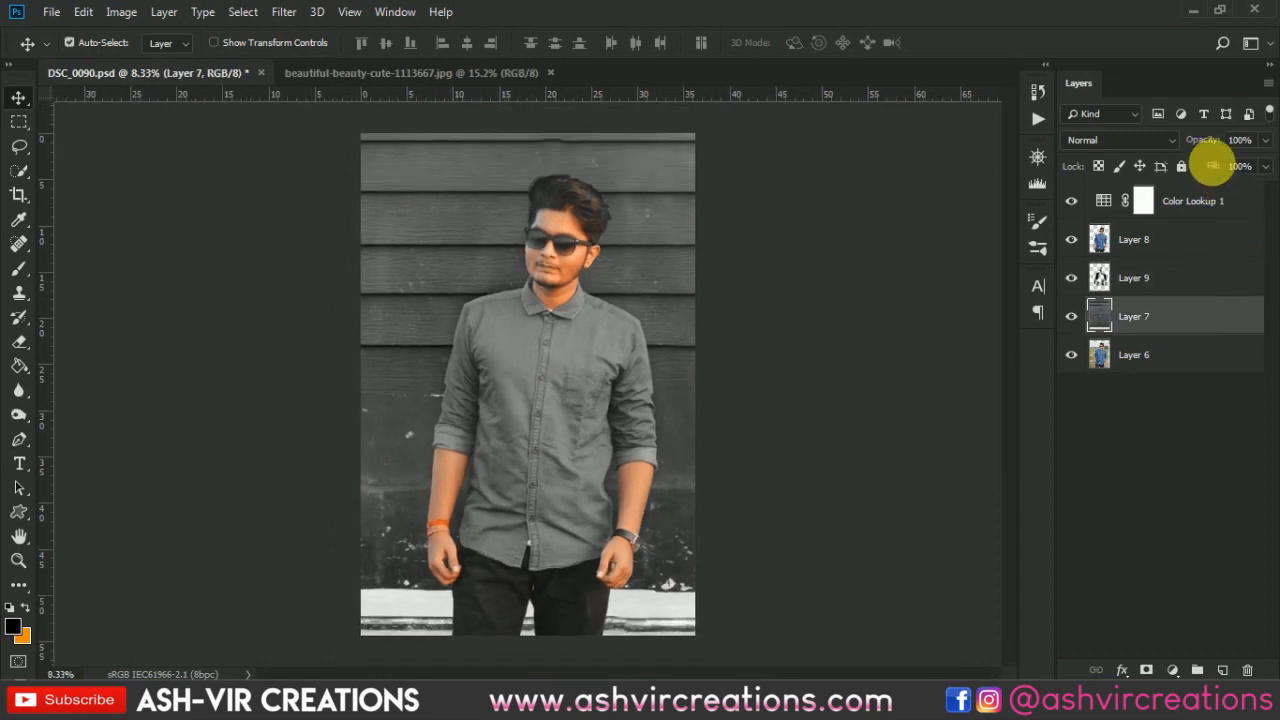
pyautogui.click(1218, 201)
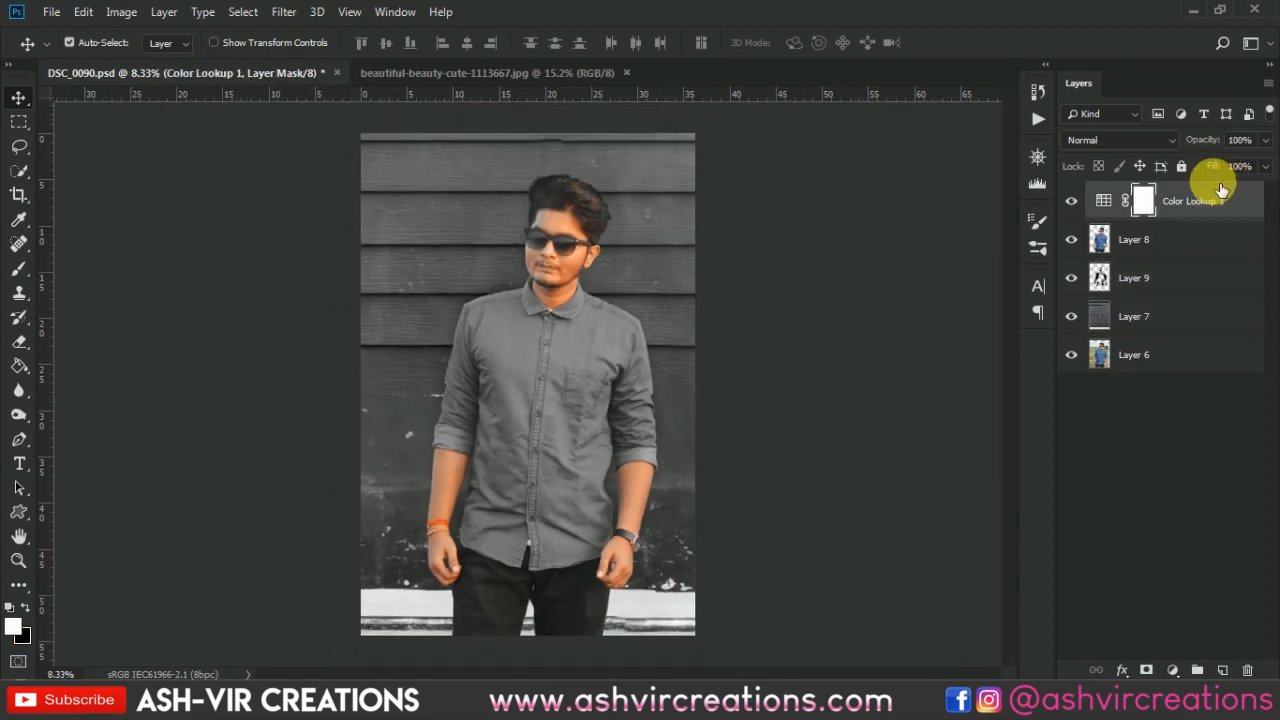
pyautogui.keyDown('shift'); pyautogui.click(1190, 316); pyautogui.keyUp('shift')
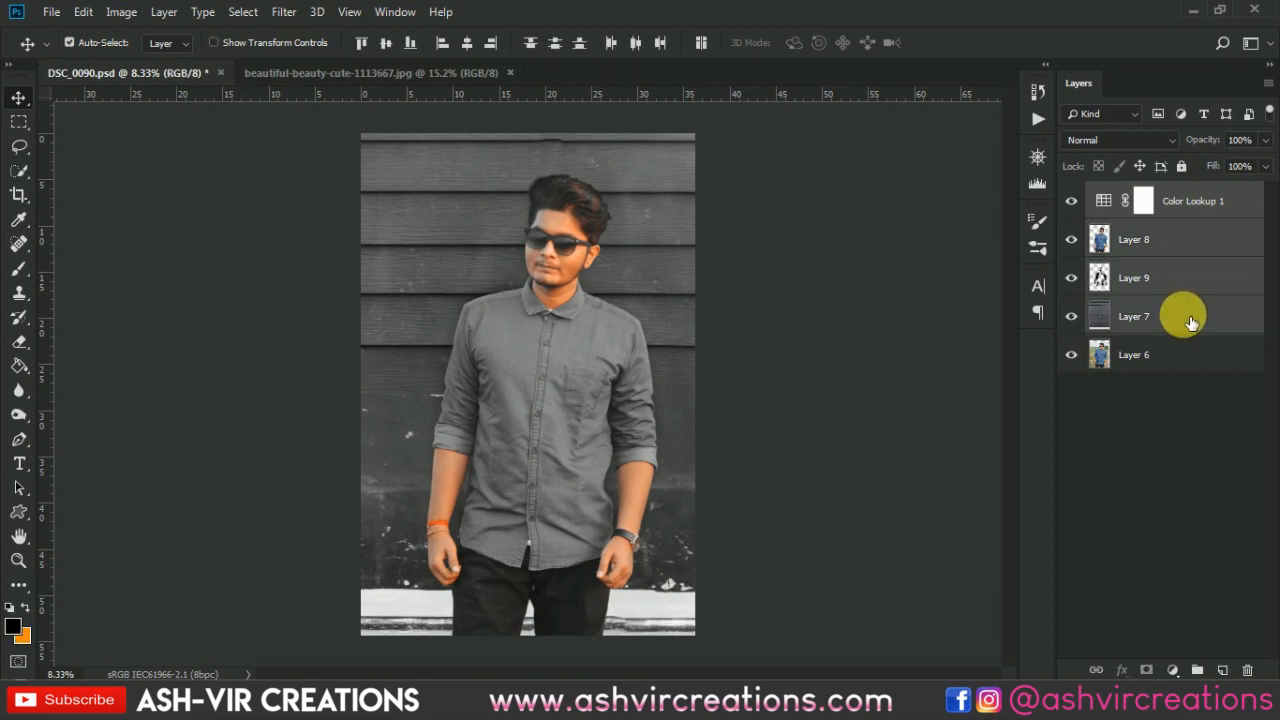
pyautogui.rightClick(1191, 316)
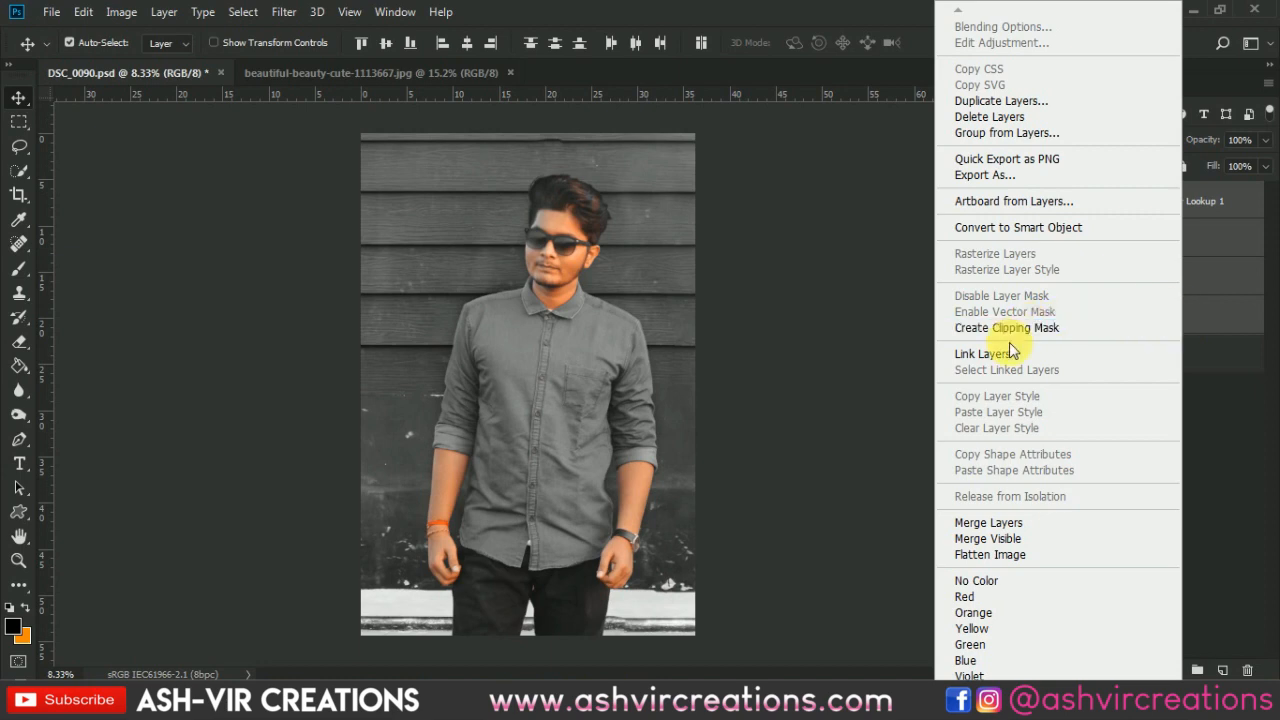
pyautogui.click(1012, 522)
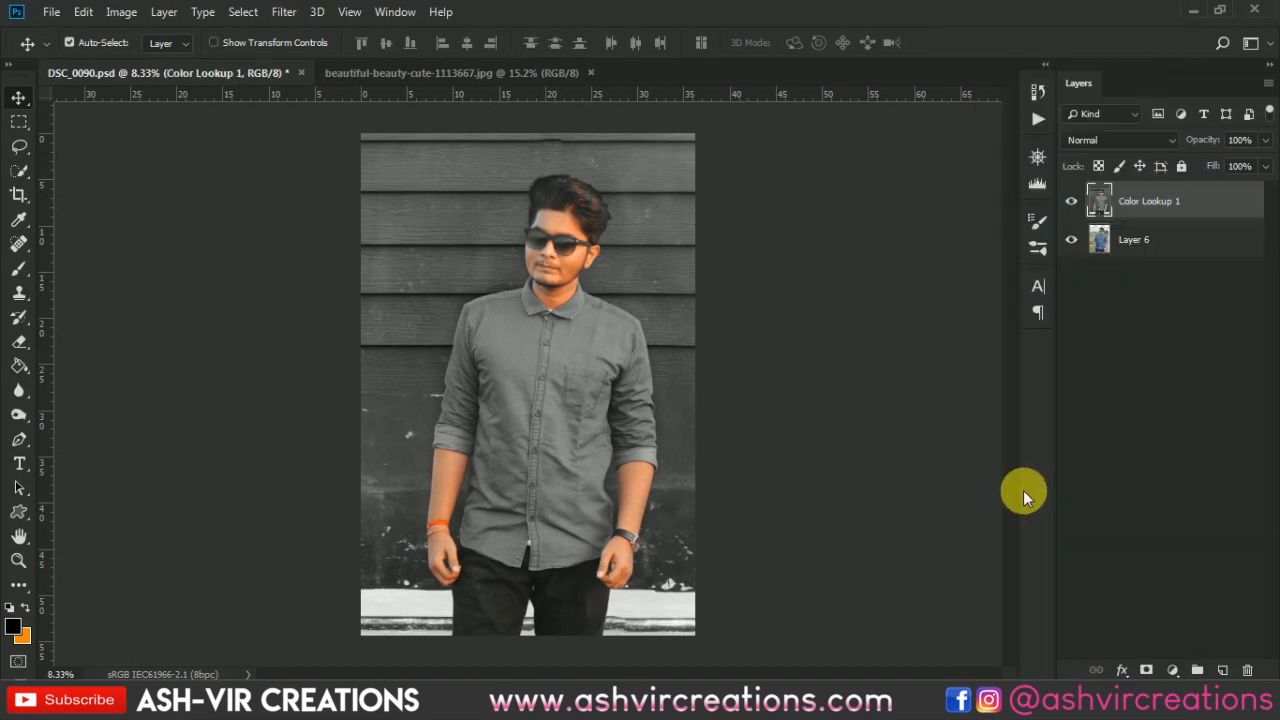
# - Zoom in and pan across the merged composite to inspect the arms, hands and lower edges
pyautogui.scroll(3, 694, 374)
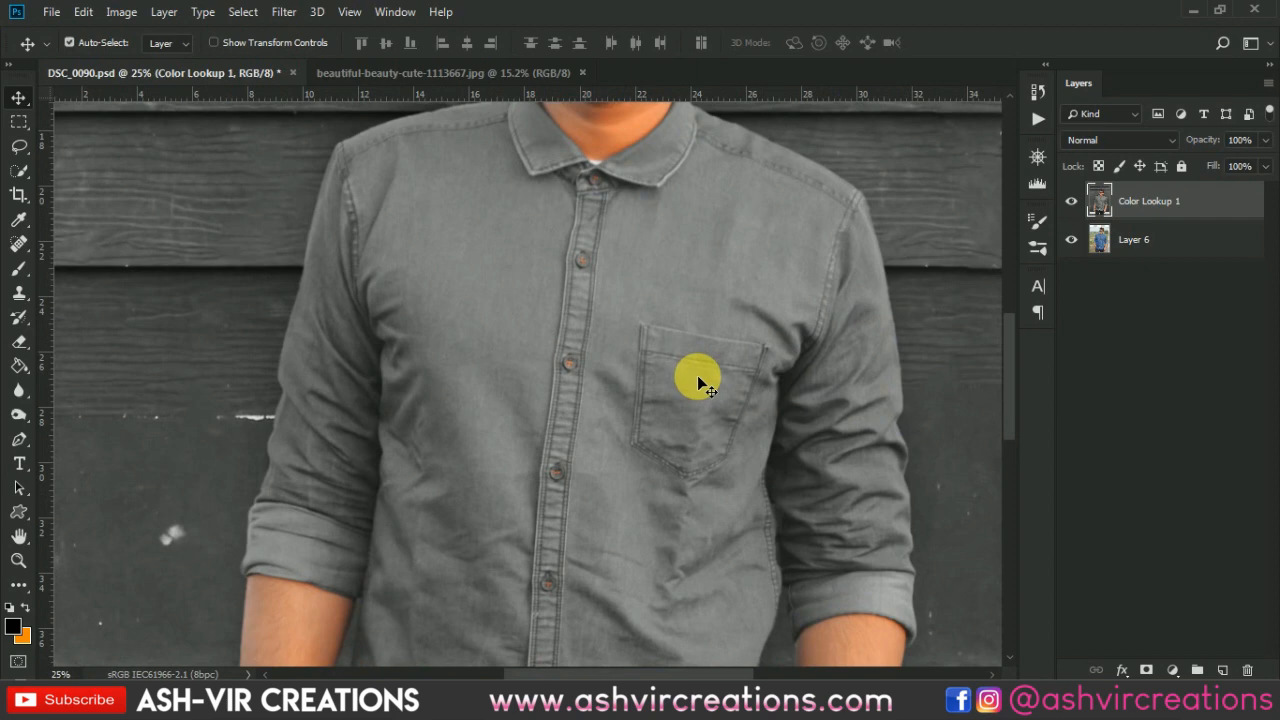
pyautogui.moveTo(808, 491); pyautogui.dragTo(529, 220)
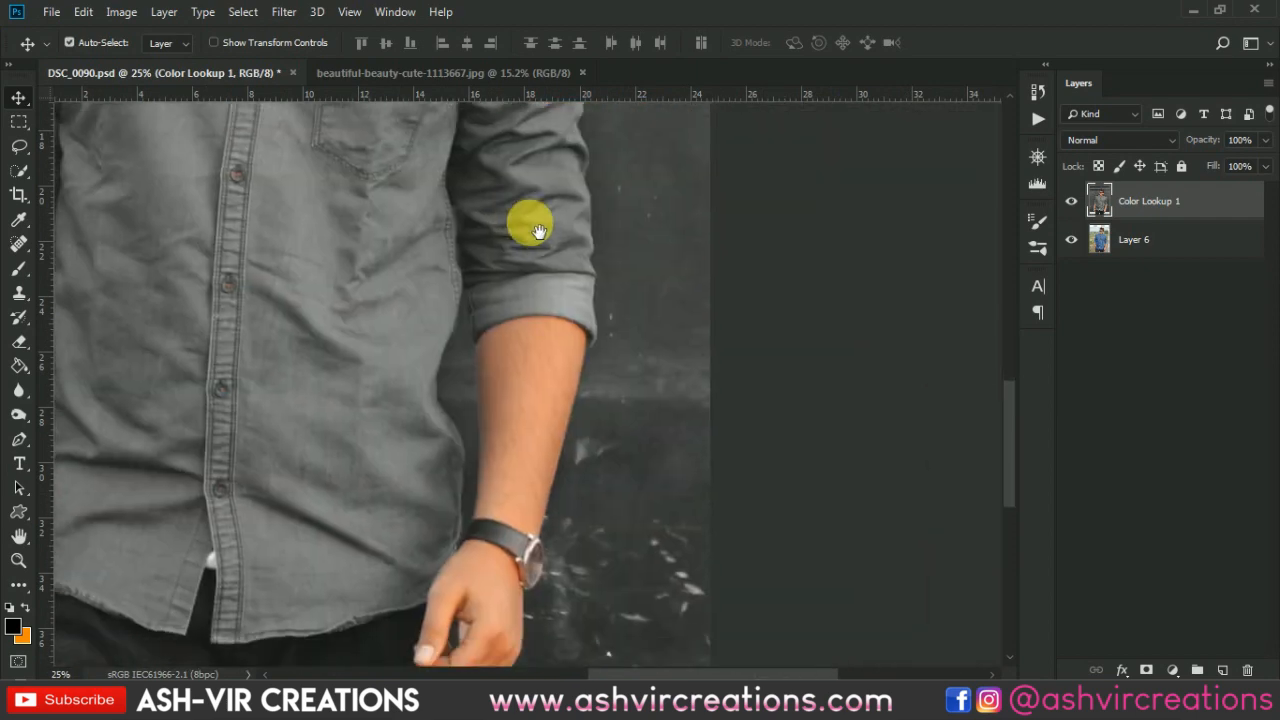
pyautogui.moveTo(620, 429); pyautogui.dragTo(700, 263)
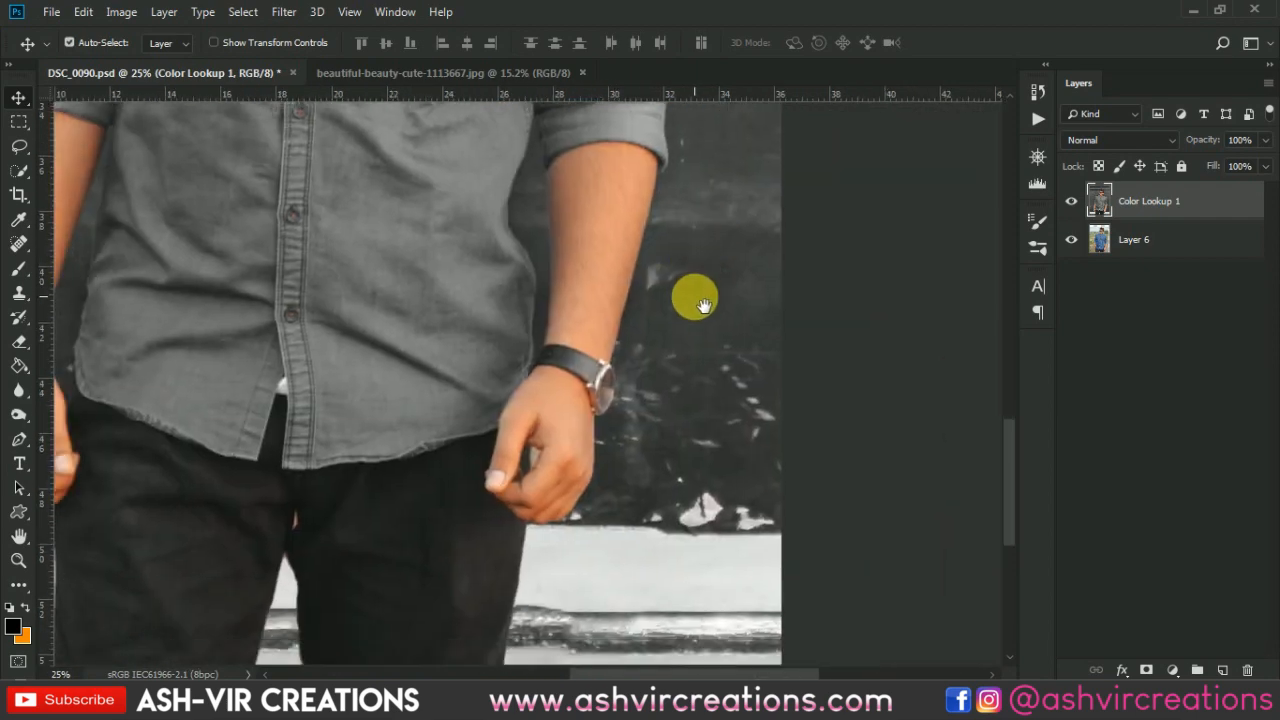
pyautogui.moveTo(706, 371); pyautogui.dragTo(836, 378)
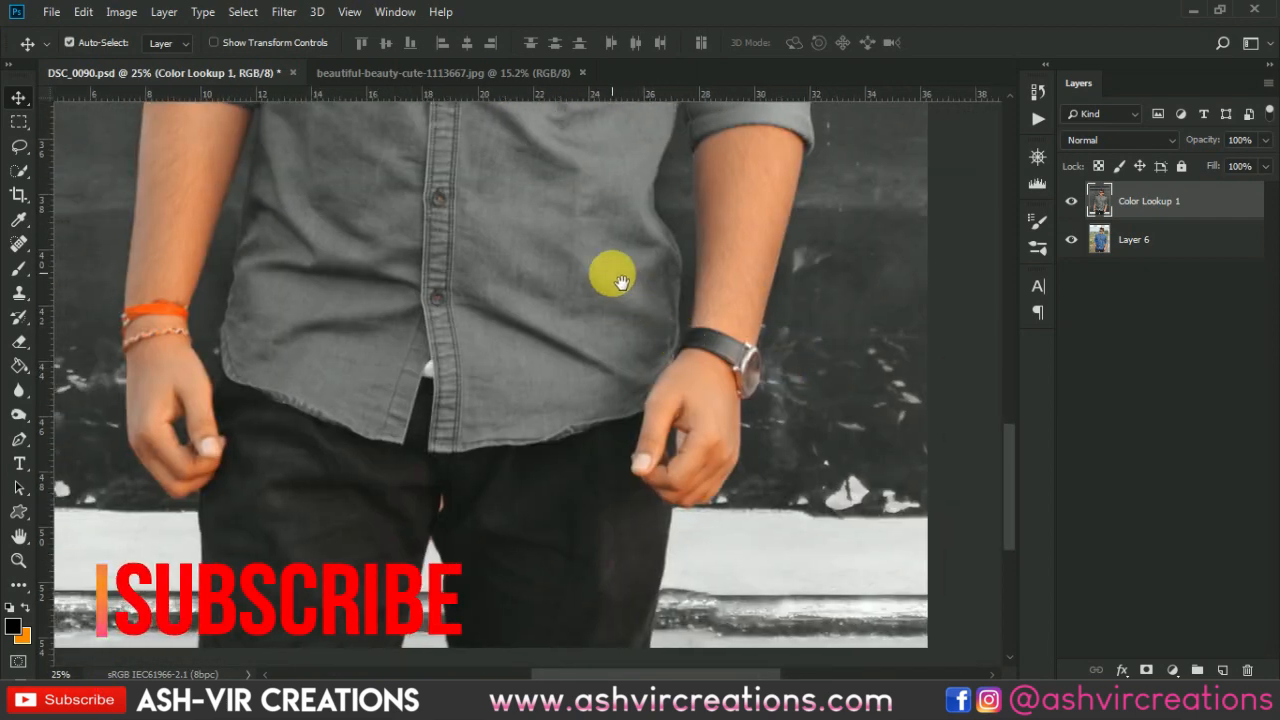
pyautogui.moveTo(505, 196); pyautogui.dragTo(763, 246)
pyautogui.scroll(2, 437, 527)
pyautogui.scroll(2, 437, 527)
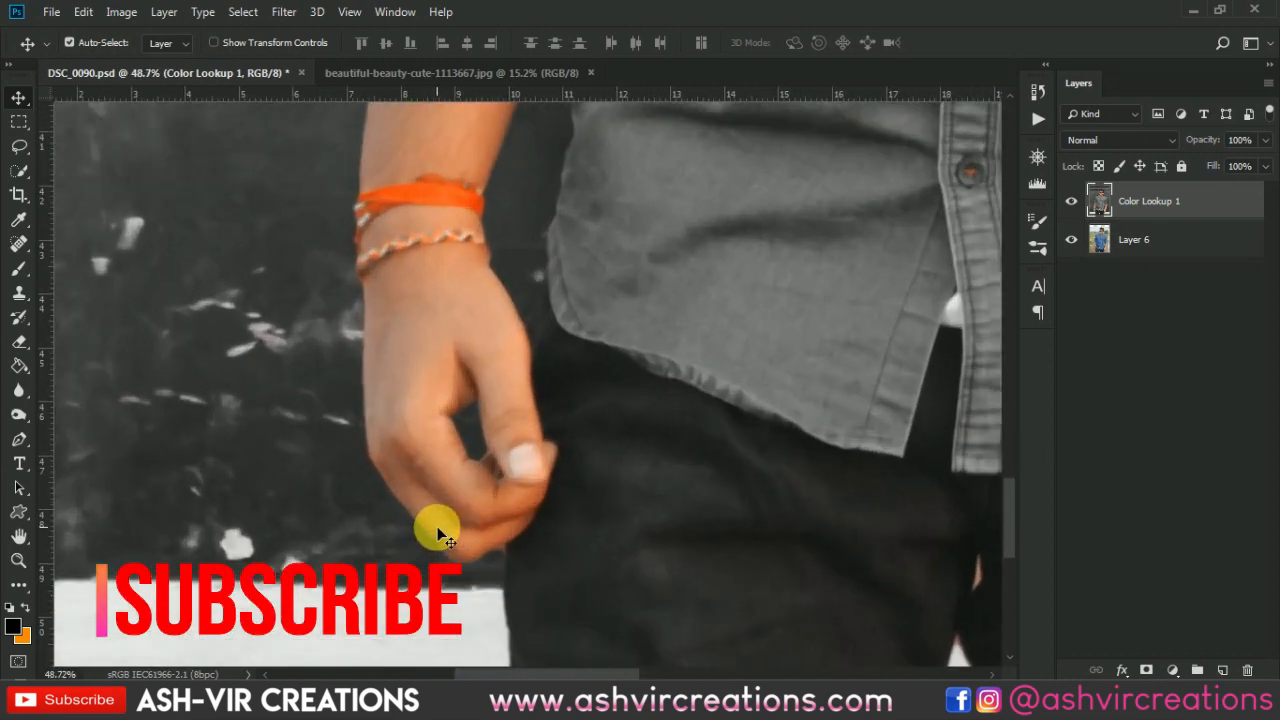
pyautogui.moveTo(936, 609); pyautogui.dragTo(801, 421)
pyautogui.scroll(-5, 612, 303)
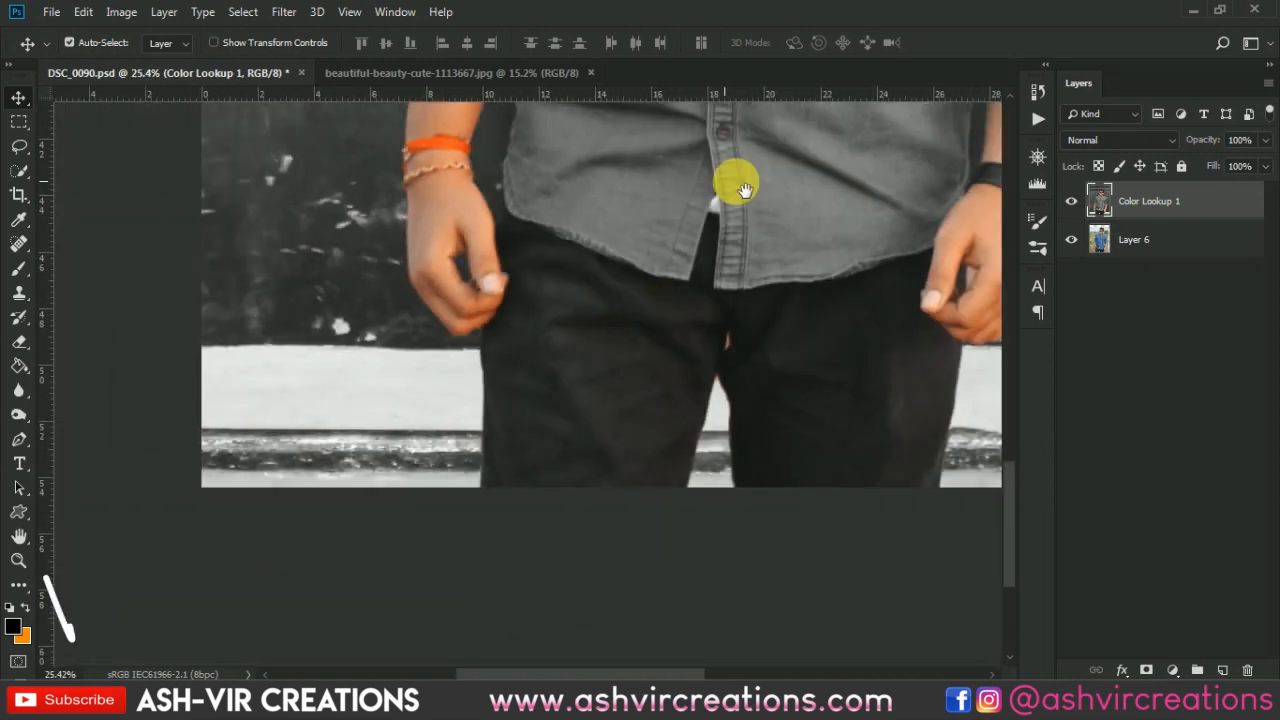
pyautogui.scroll(-4, 731, 503)
pyautogui.scroll(1, 716, 482)
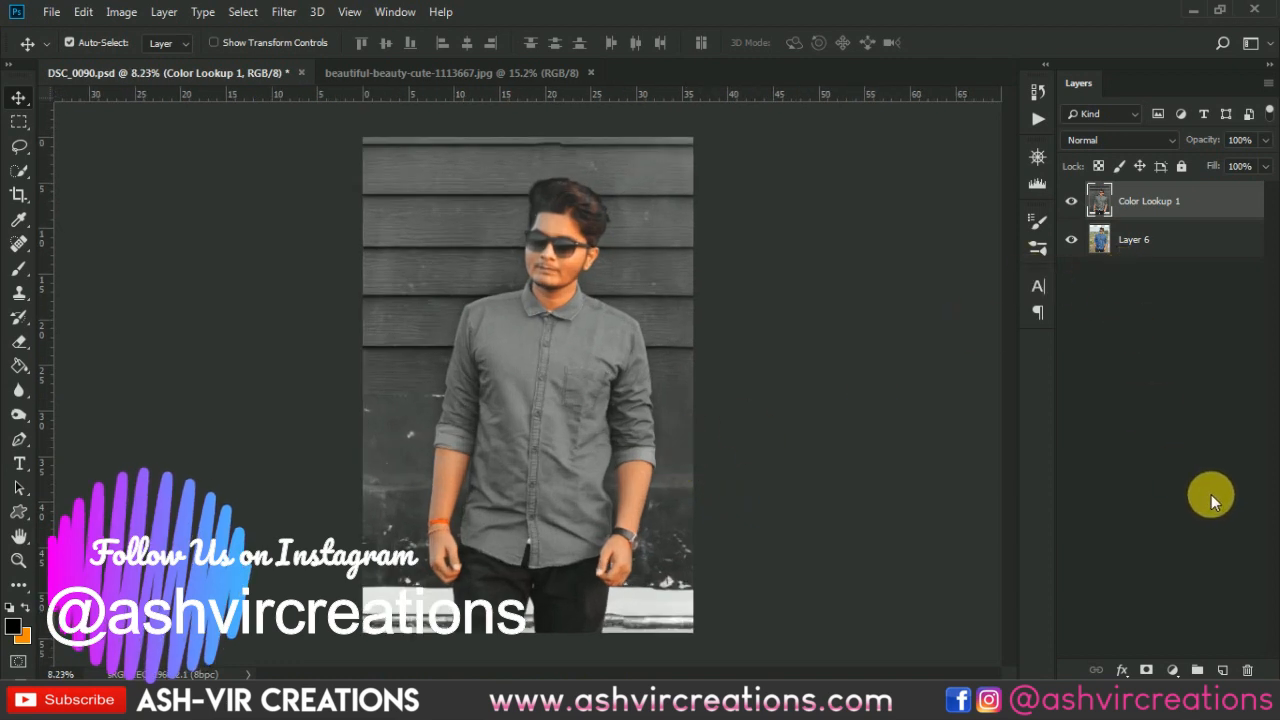
# - Add a Hue/Saturation adjustment layer, sample the skin with the targeted adjustment tool, and raise the Reds lightness slightly
pyautogui.click(1172, 670)
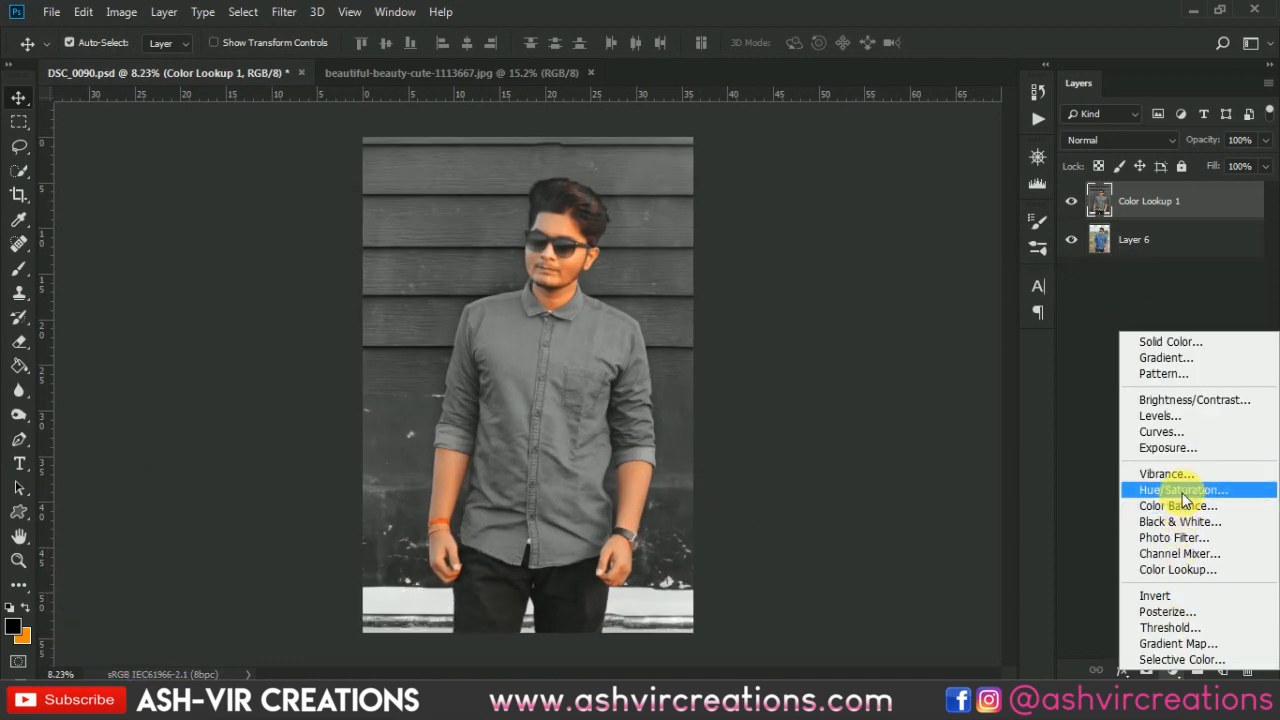
pyautogui.click(1184, 490)
pyautogui.click(790, 372)
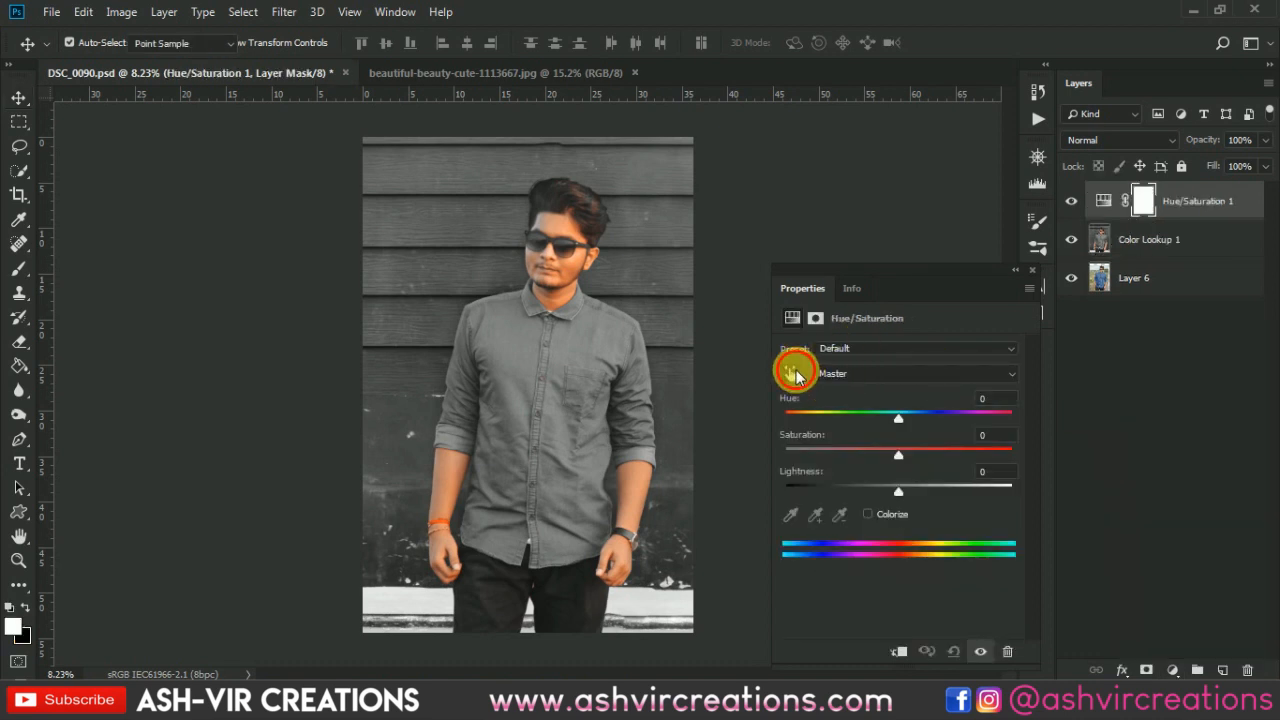
pyautogui.click(572, 262)
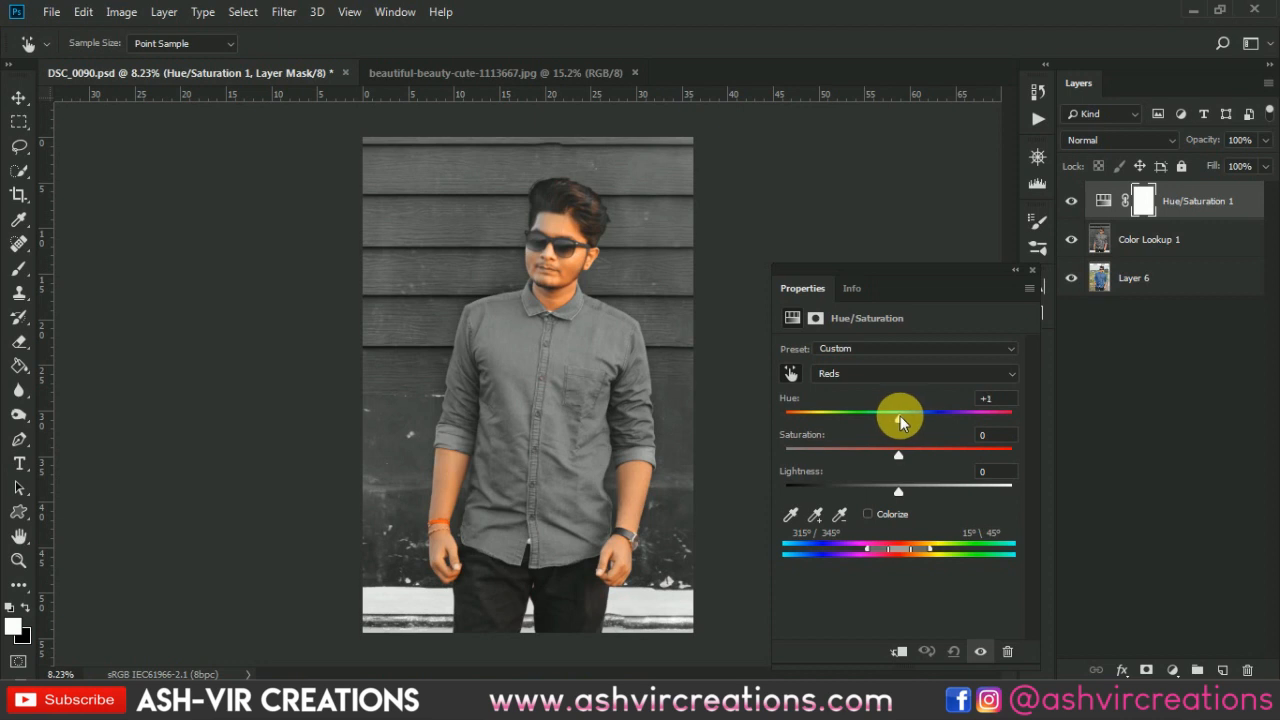
pyautogui.moveTo(899, 493); pyautogui.dragTo(919, 493)
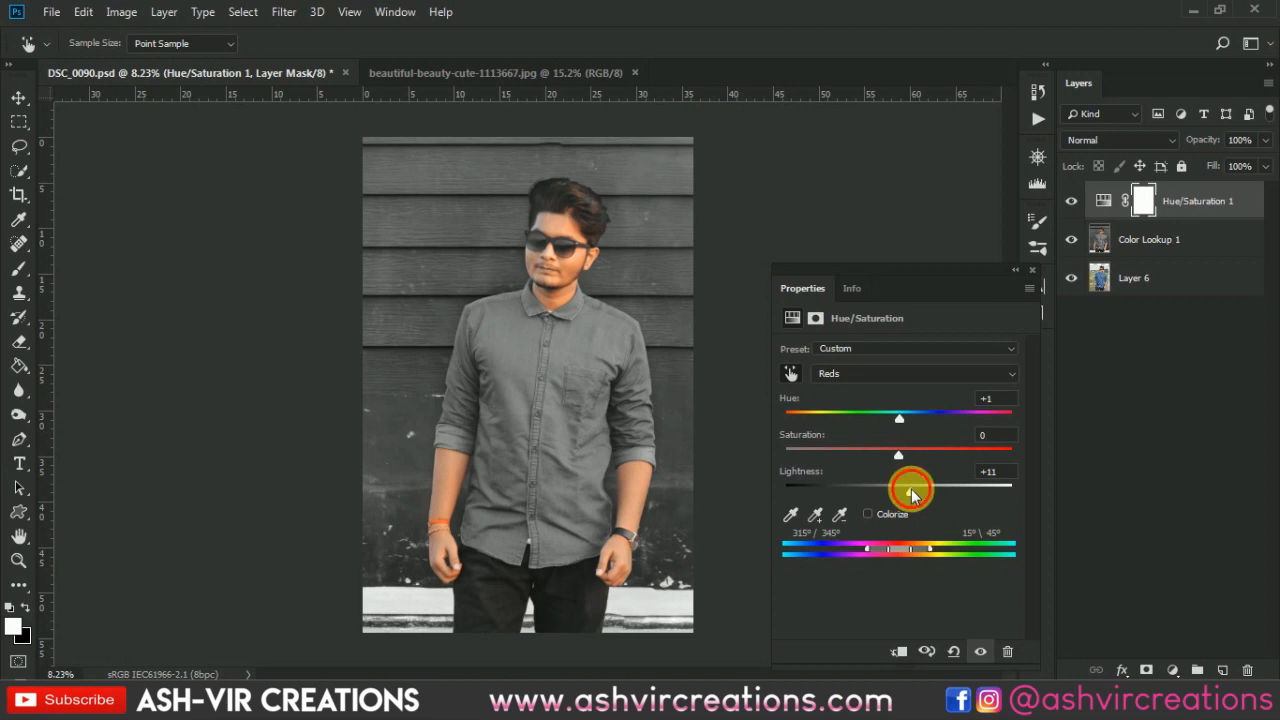
pyautogui.moveTo(912, 493); pyautogui.dragTo(907, 492)
pyautogui.click(1040, 251)
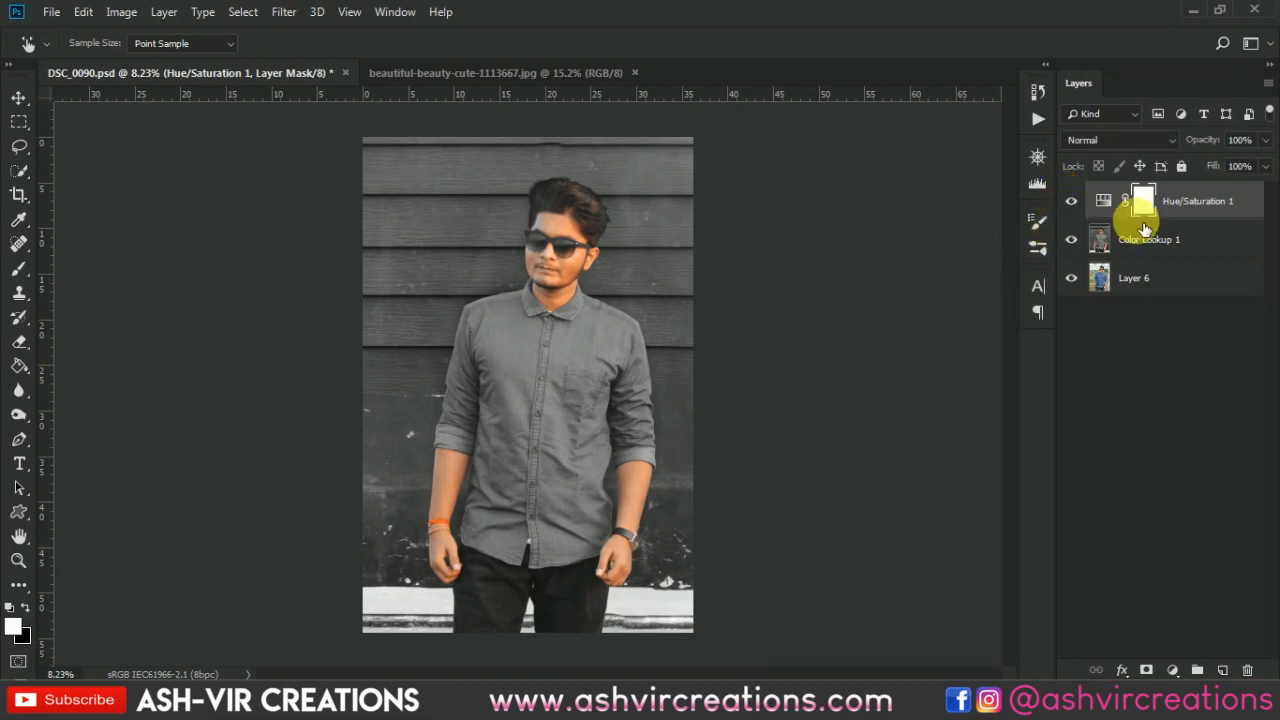
# - Merge the Hue/Saturation adjustment layer with the Color Lookup layer below it
pyautogui.keyDown('ctrl'); pyautogui.click(1180, 240); pyautogui.keyUp('ctrl')
pyautogui.rightClick(1175, 244)
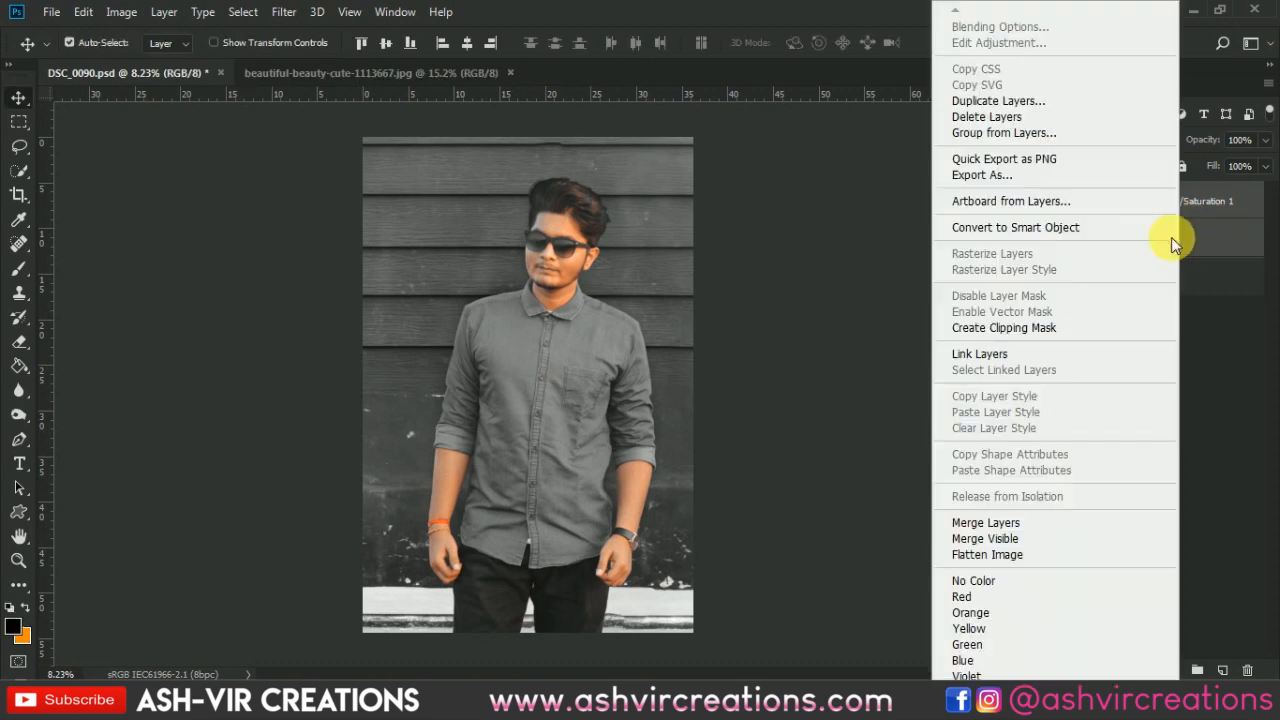
pyautogui.click(951, 522)
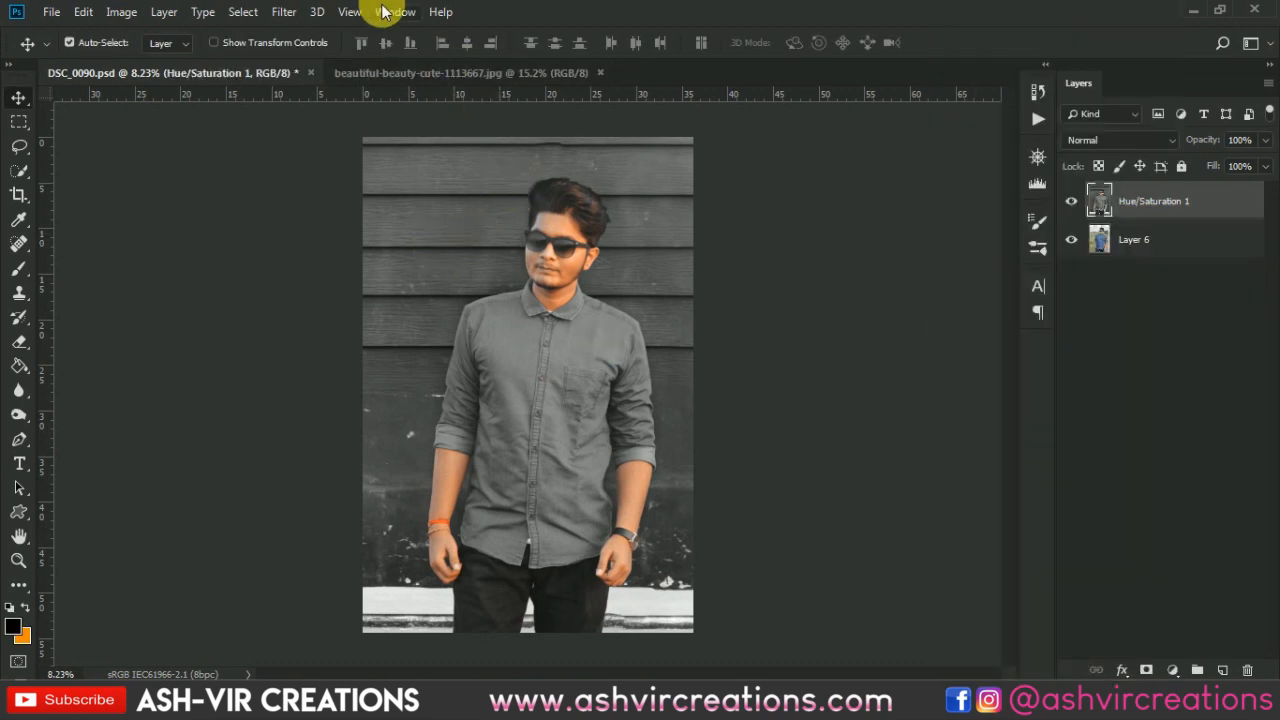
# - Try a Highlight Priority post-crop vignette in Camera Raw Filter with amount -33, midpoint 19, roundness -3, feather 70
pyautogui.click(285, 13)
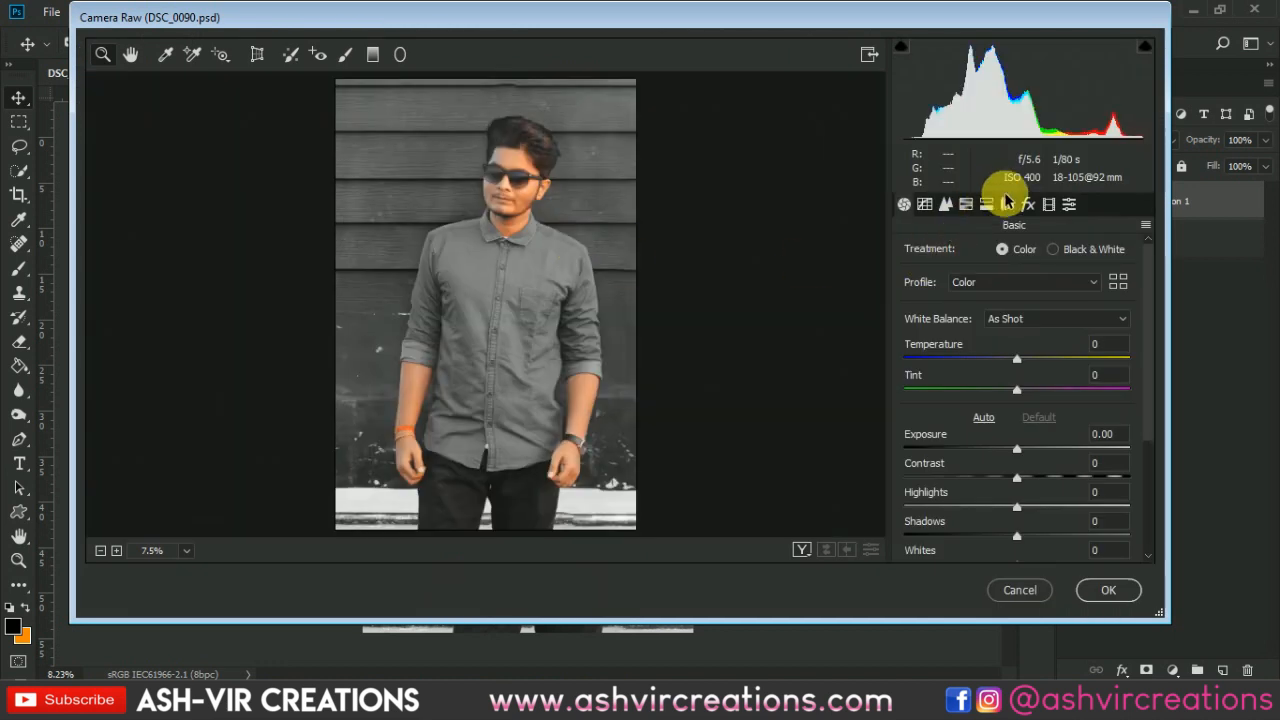
pyautogui.click(1028, 204)
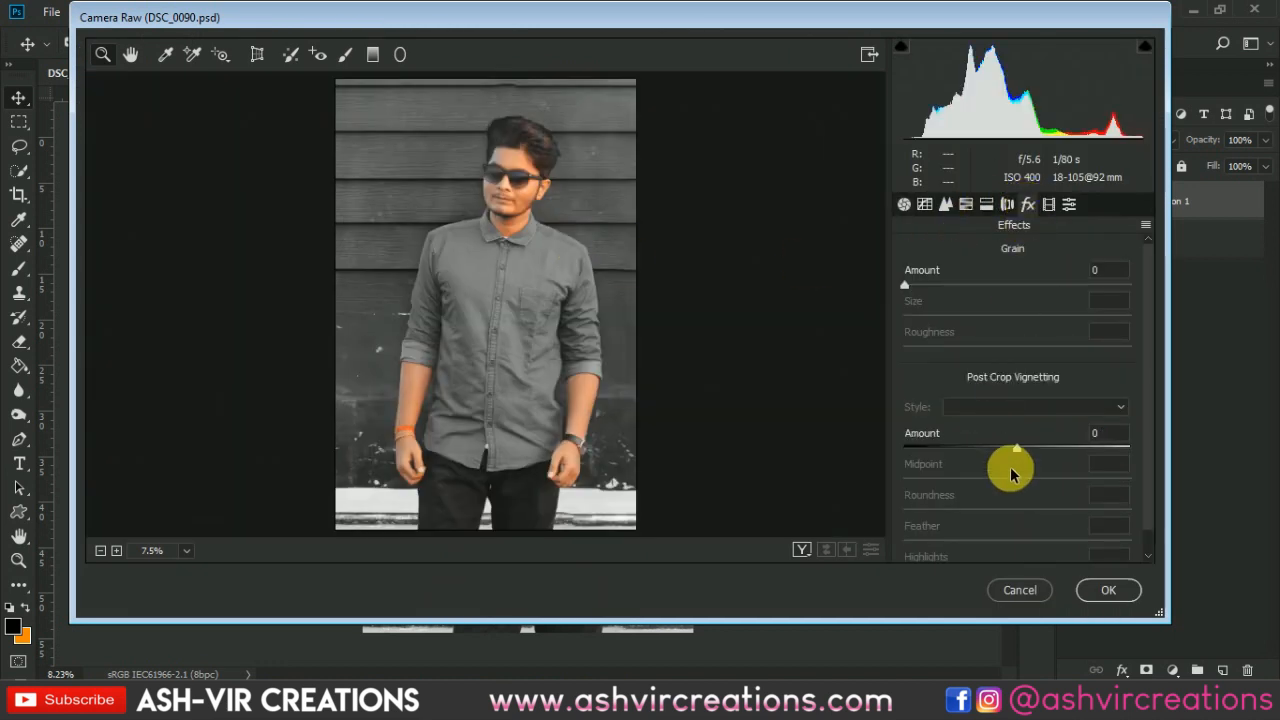
pyautogui.moveTo(1008, 453); pyautogui.dragTo(1054, 541)
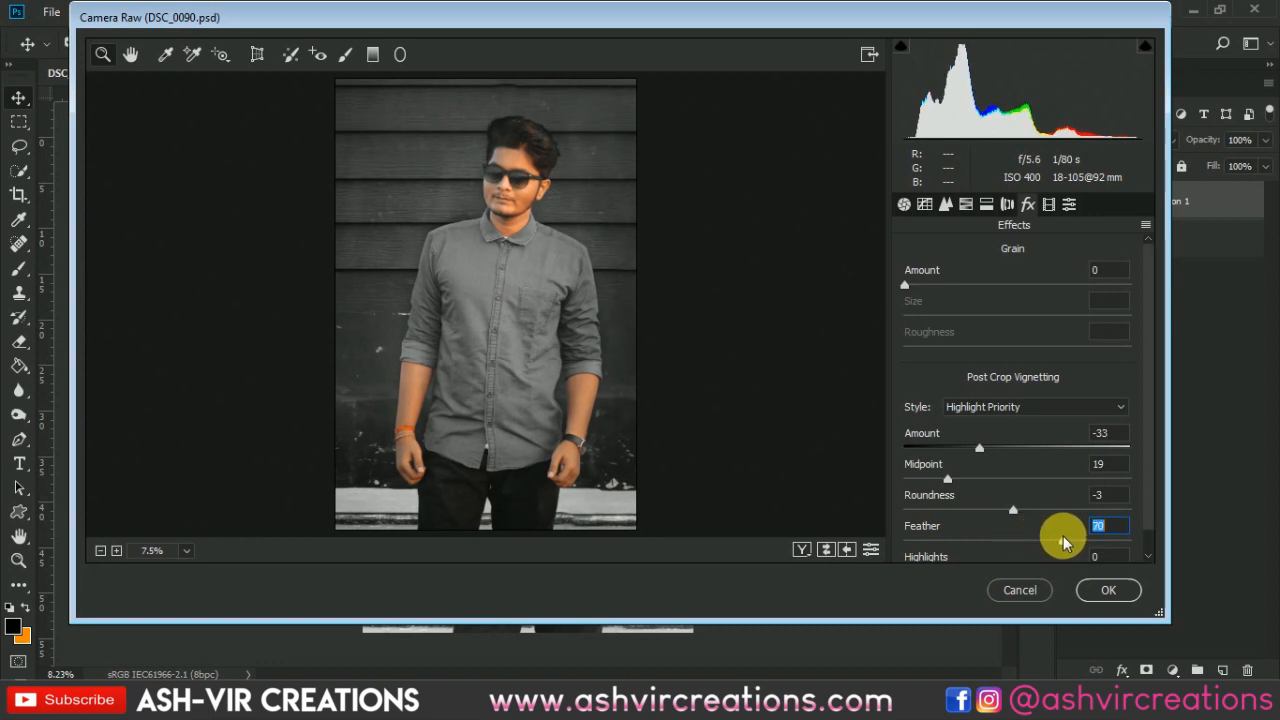
pyautogui.click(1042, 588)
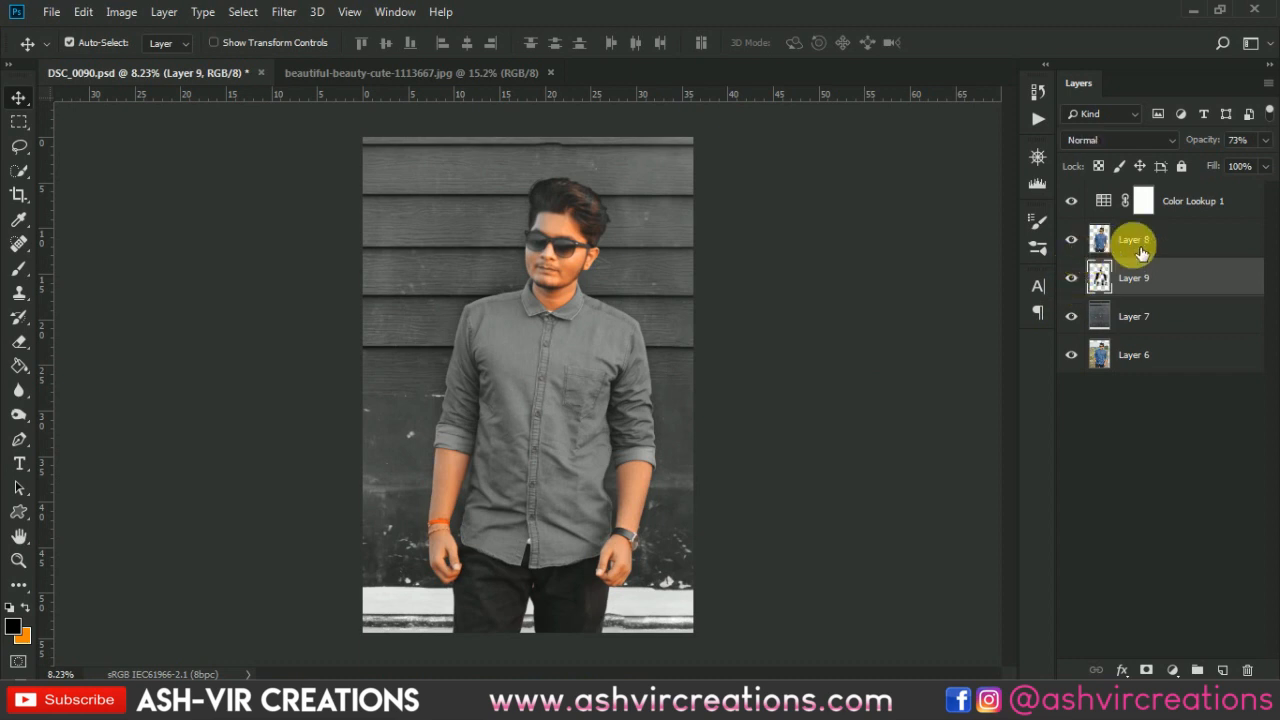
# - Apply Levels to Layer 8 with input levels 12, 0.98 and 250, comparing with preview before confirming
pyautogui.click(1141, 252)
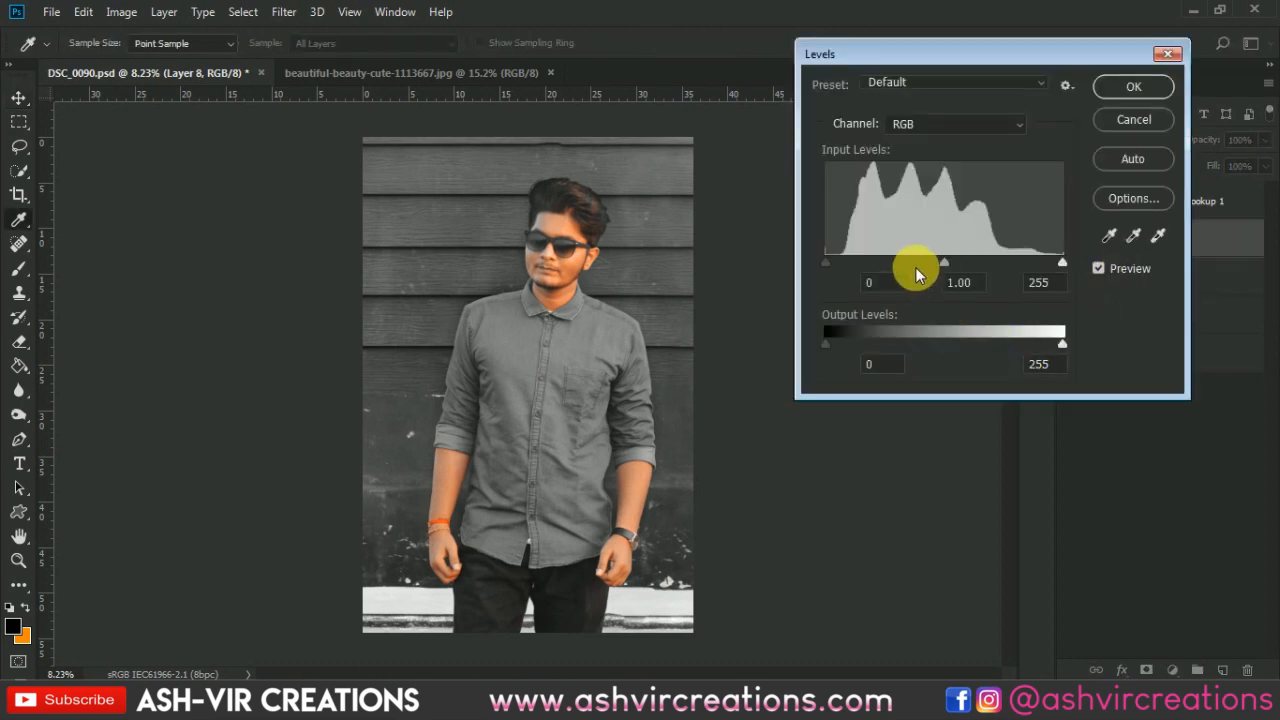
pyautogui.moveTo(826, 258); pyautogui.dragTo(837, 258)
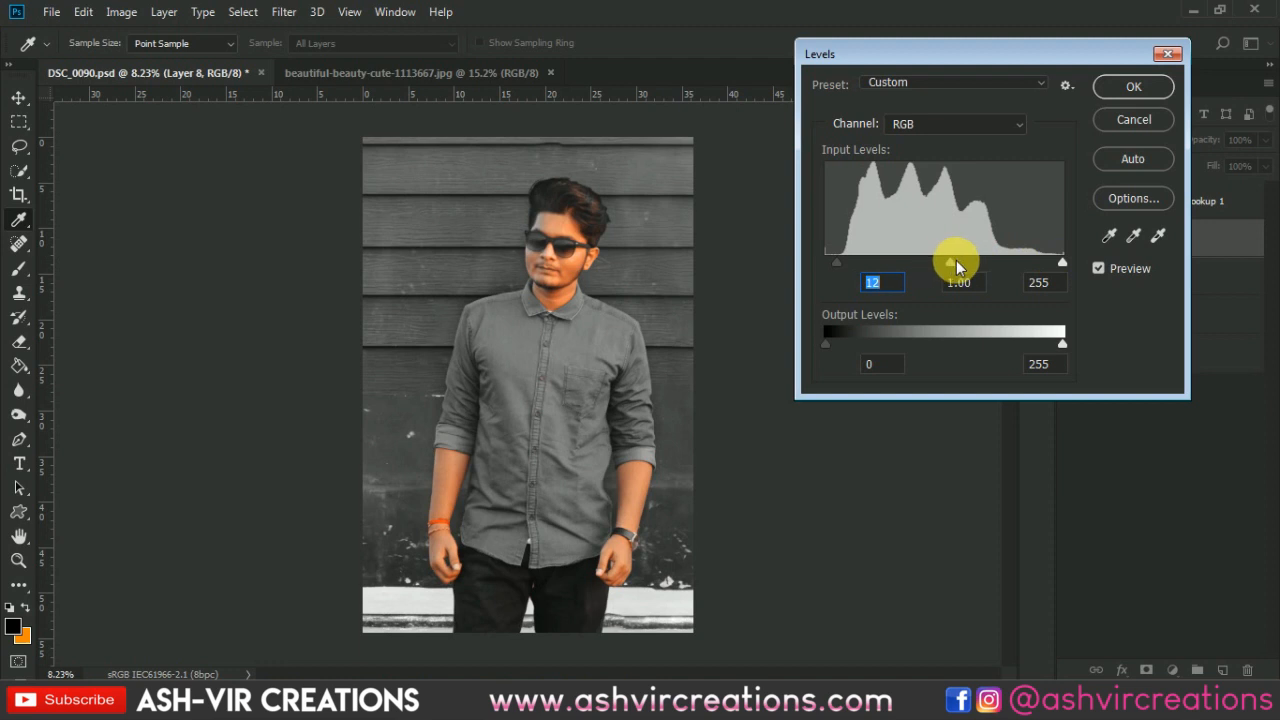
pyautogui.moveTo(956, 261); pyautogui.dragTo(951, 261)
pyautogui.click(954, 263)
pyautogui.moveTo(1060, 262)
pyautogui.mouseDown()
pyautogui.moveTo(1046, 262)
pyautogui.moveTo(1058, 262)
pyautogui.mouseUp()
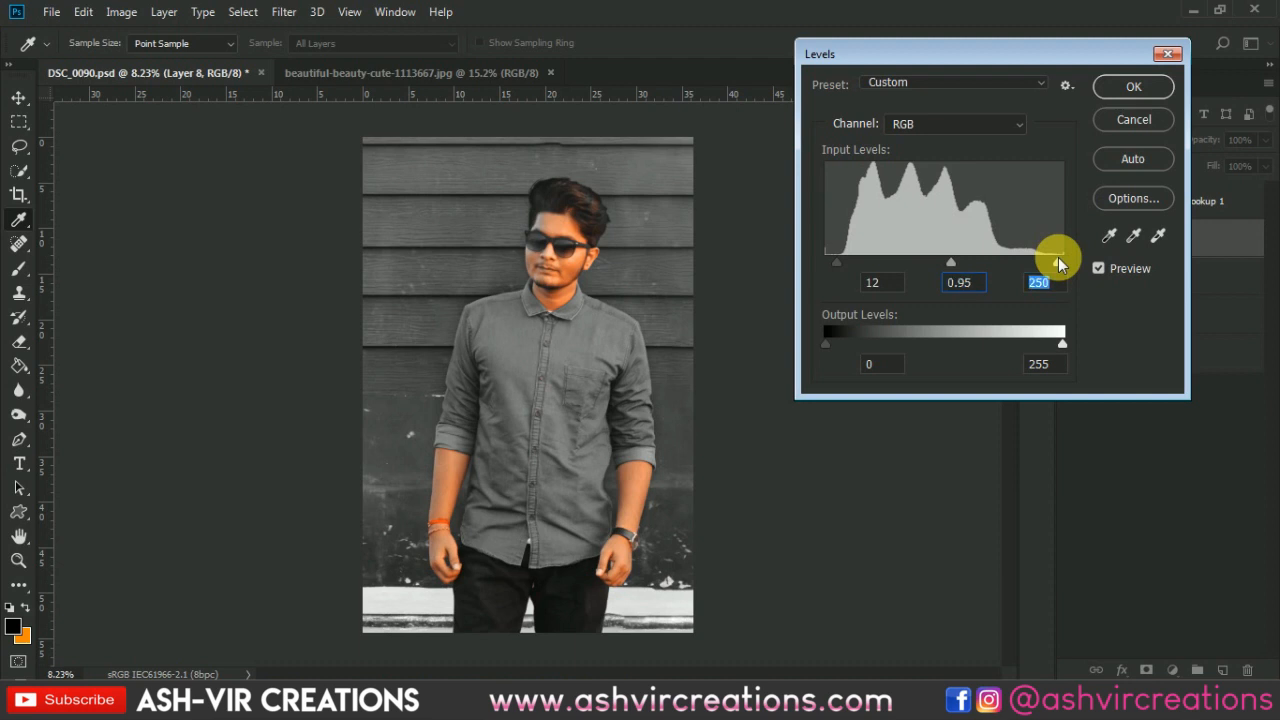
pyautogui.click(949, 261)
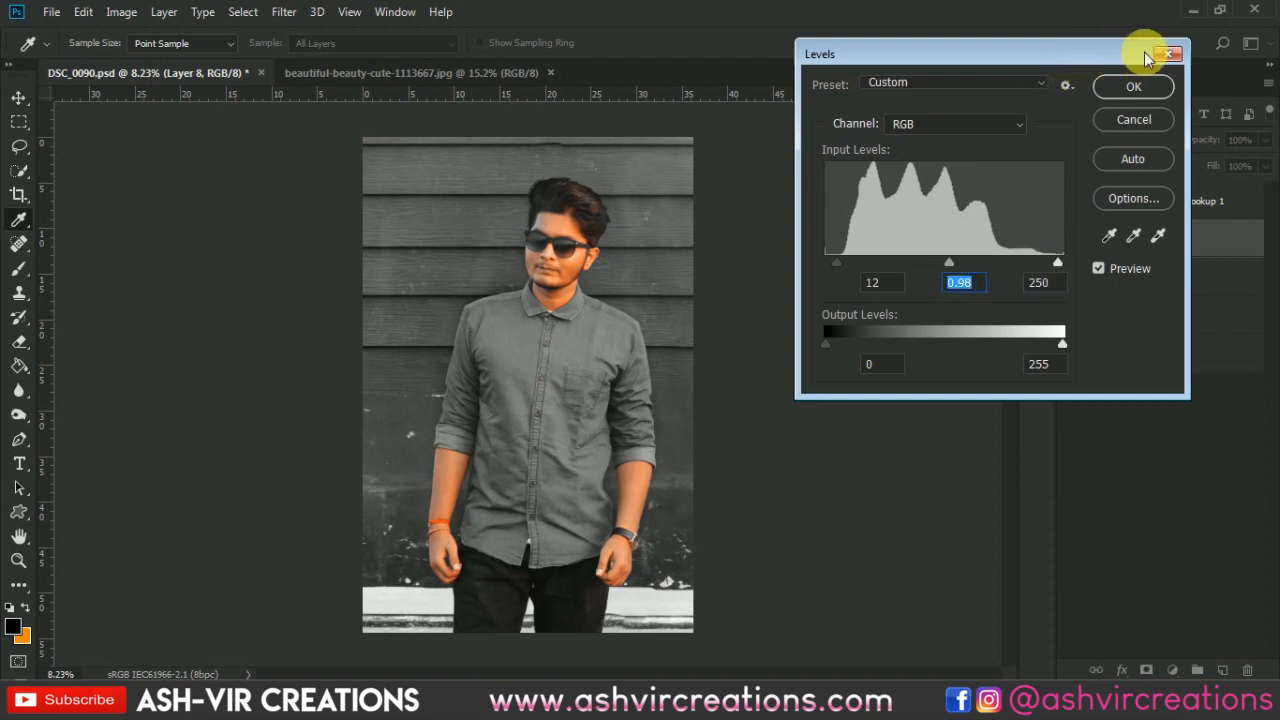
pyautogui.click(1098, 268)
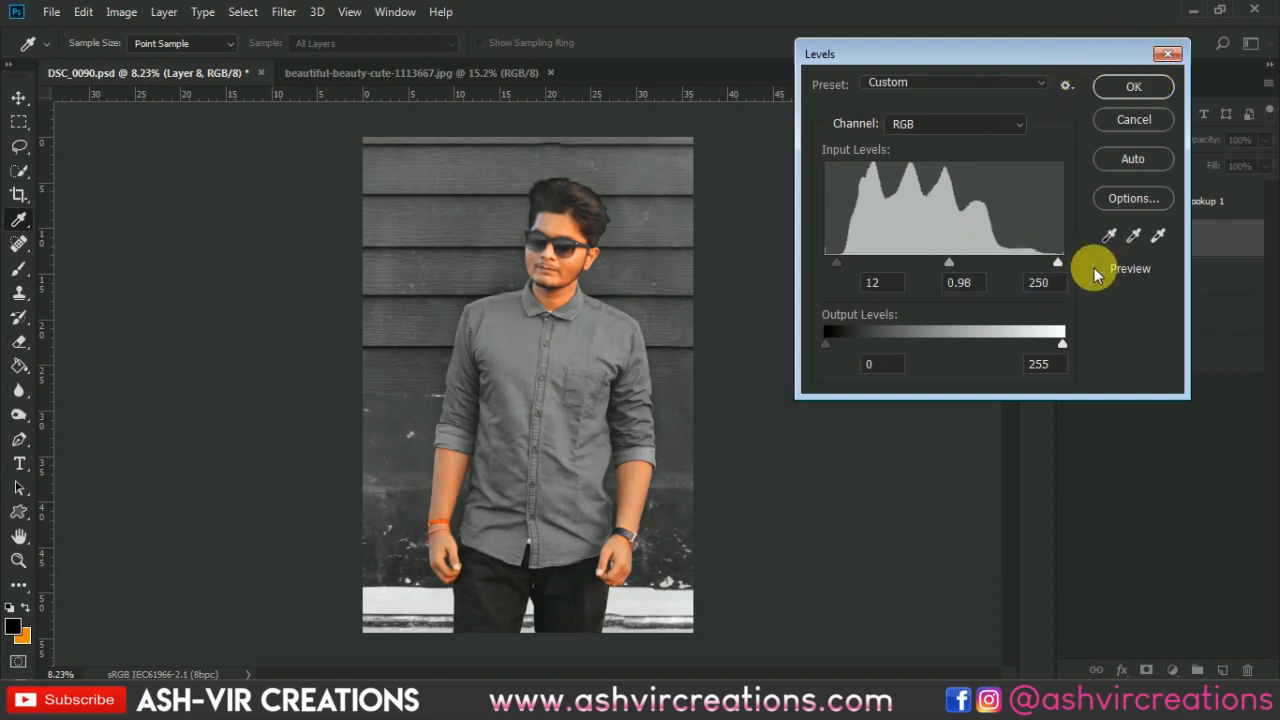
pyautogui.click(1098, 268)
pyautogui.click(1098, 268)
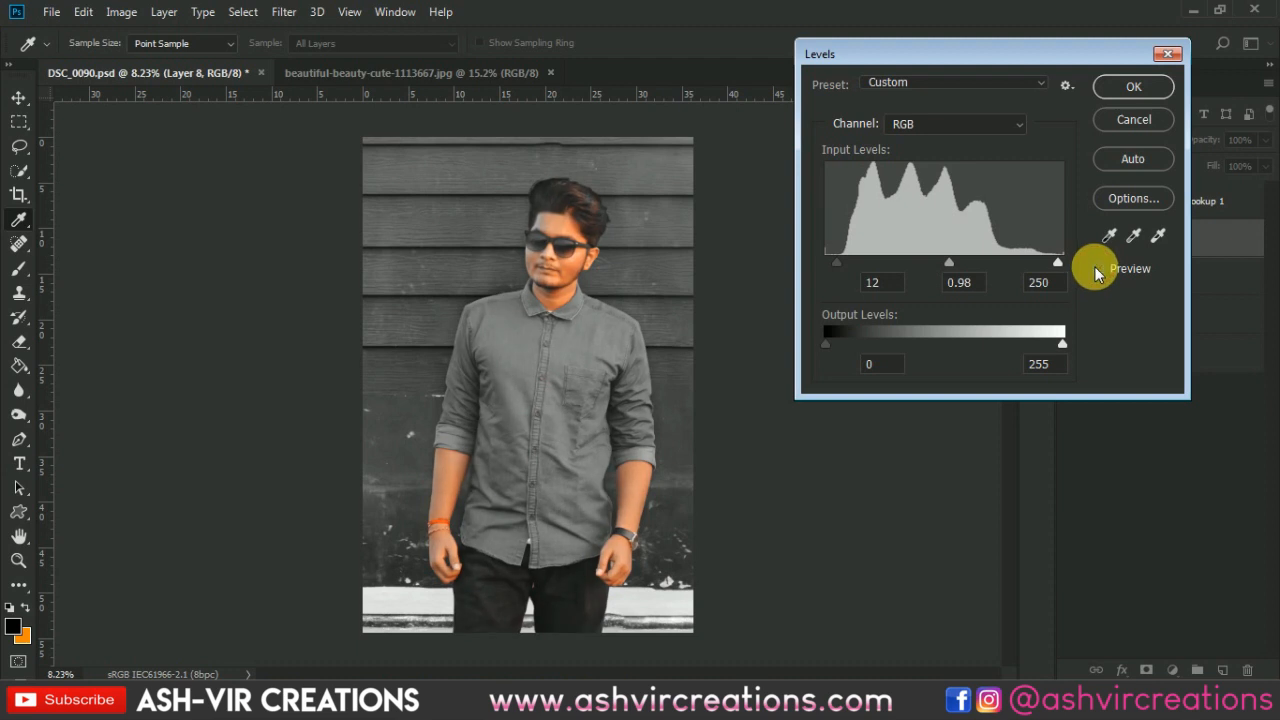
pyautogui.click(1142, 87)
# - Select the layers from Layer 7 up to the Color Lookup layer and merge them into one layer
pyautogui.click(1168, 201)
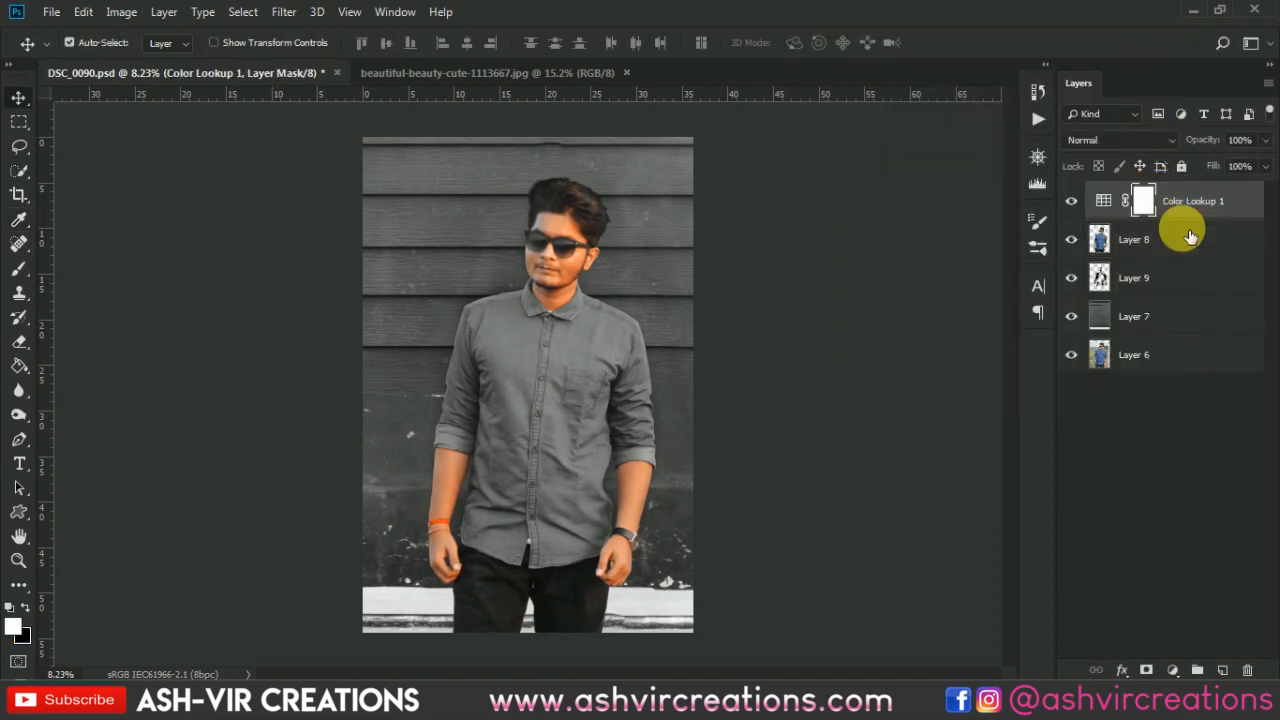
pyautogui.keyDown('shift'); pyautogui.click(1170, 316); pyautogui.keyUp('shift')
pyautogui.hotkey('ctrl', 'e')
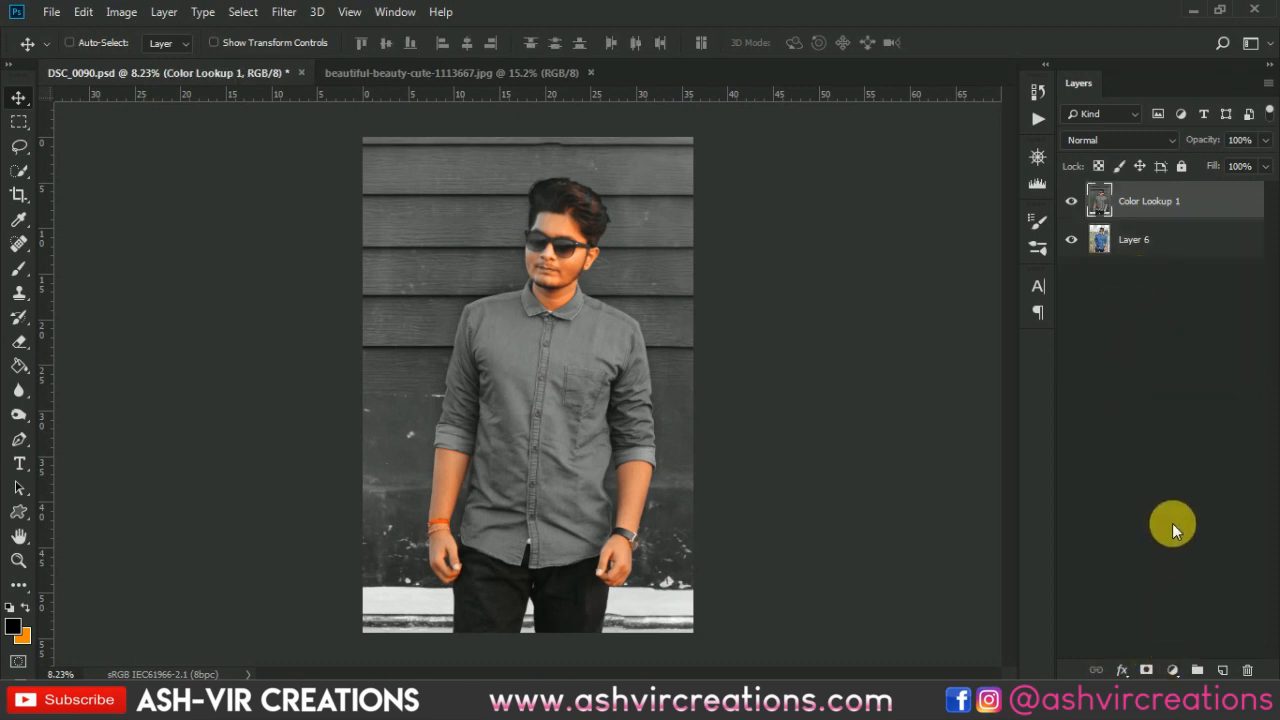
# - Apply Hue/Saturation to the merged layer with the hue set to +2
pyautogui.hotkey('ctrl', 'u')
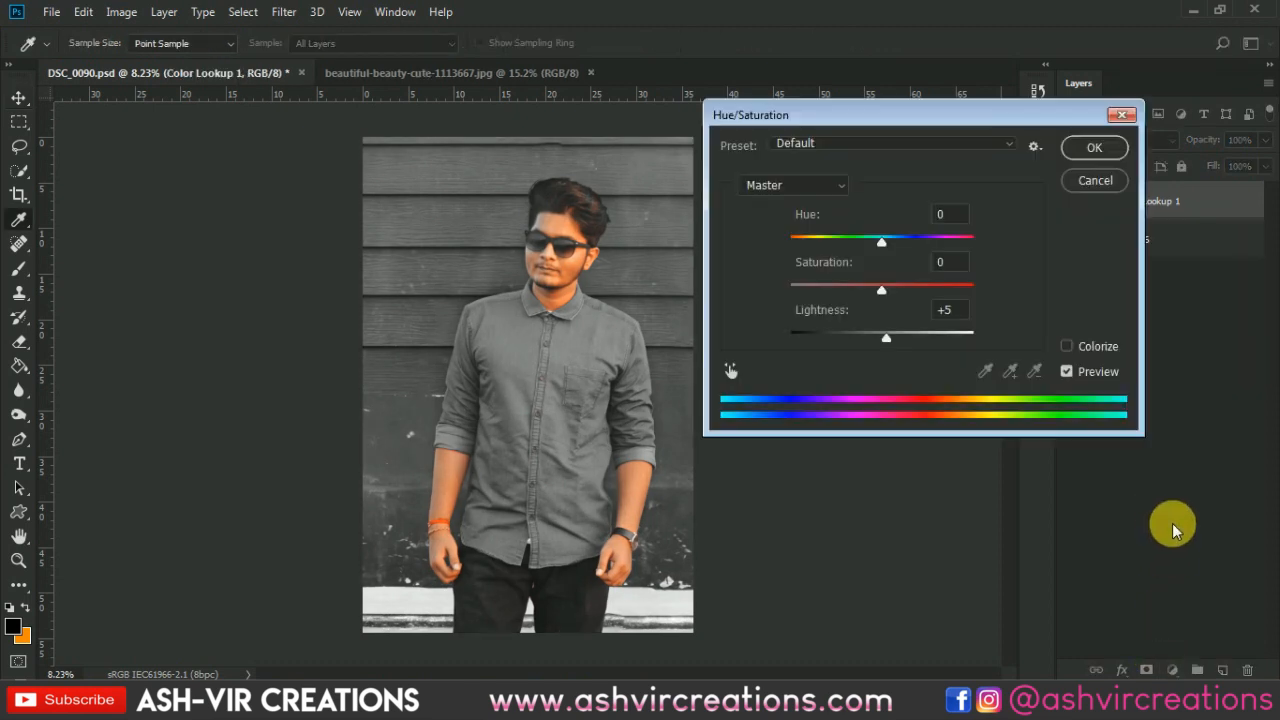
pyautogui.moveTo(882, 252); pyautogui.dragTo(885, 251)
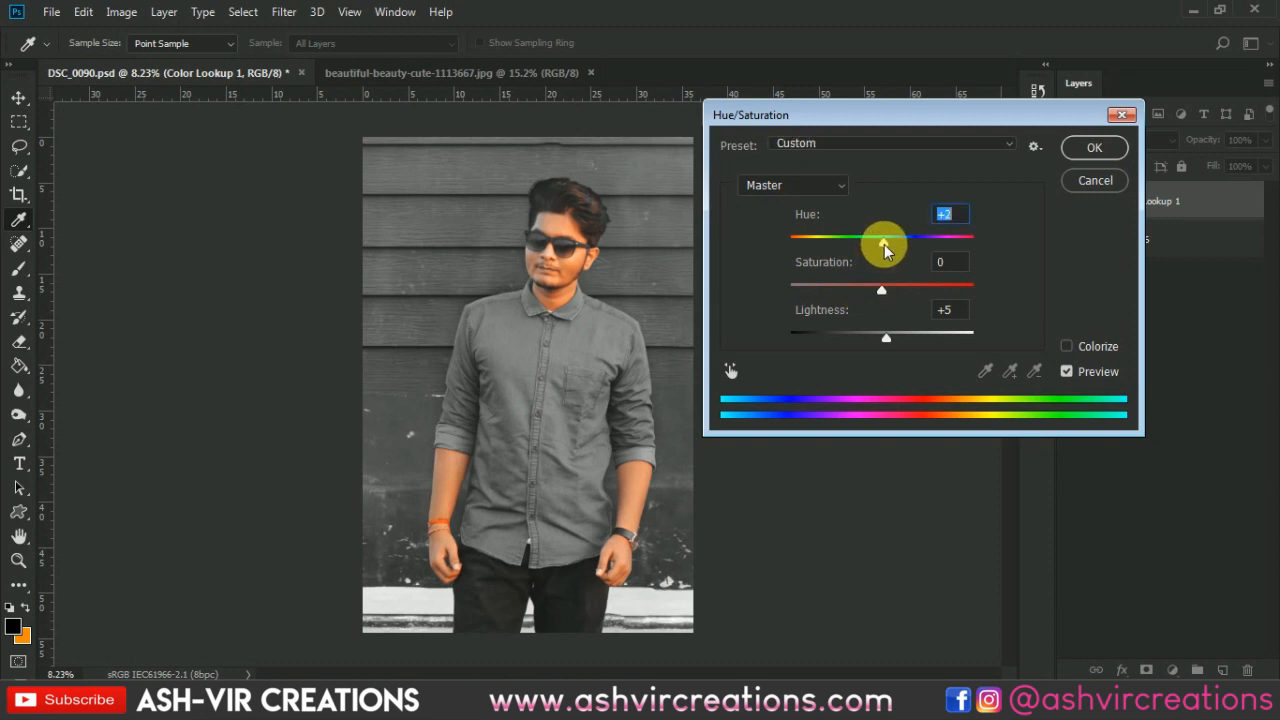
pyautogui.click(1094, 150)
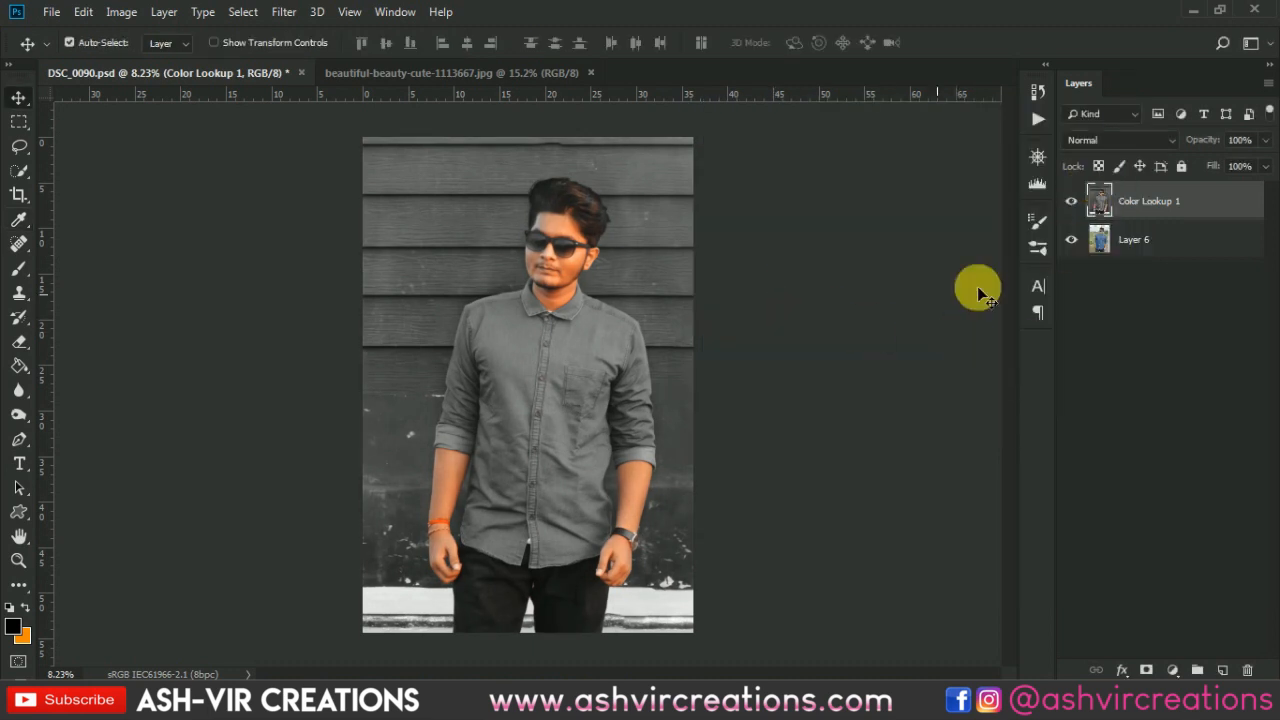
# - In Camera Raw Filter, add a Highlight Priority post-crop vignette with amount -34, midpoint 30, roundness -2, feather 73
pyautogui.click(284, 12)
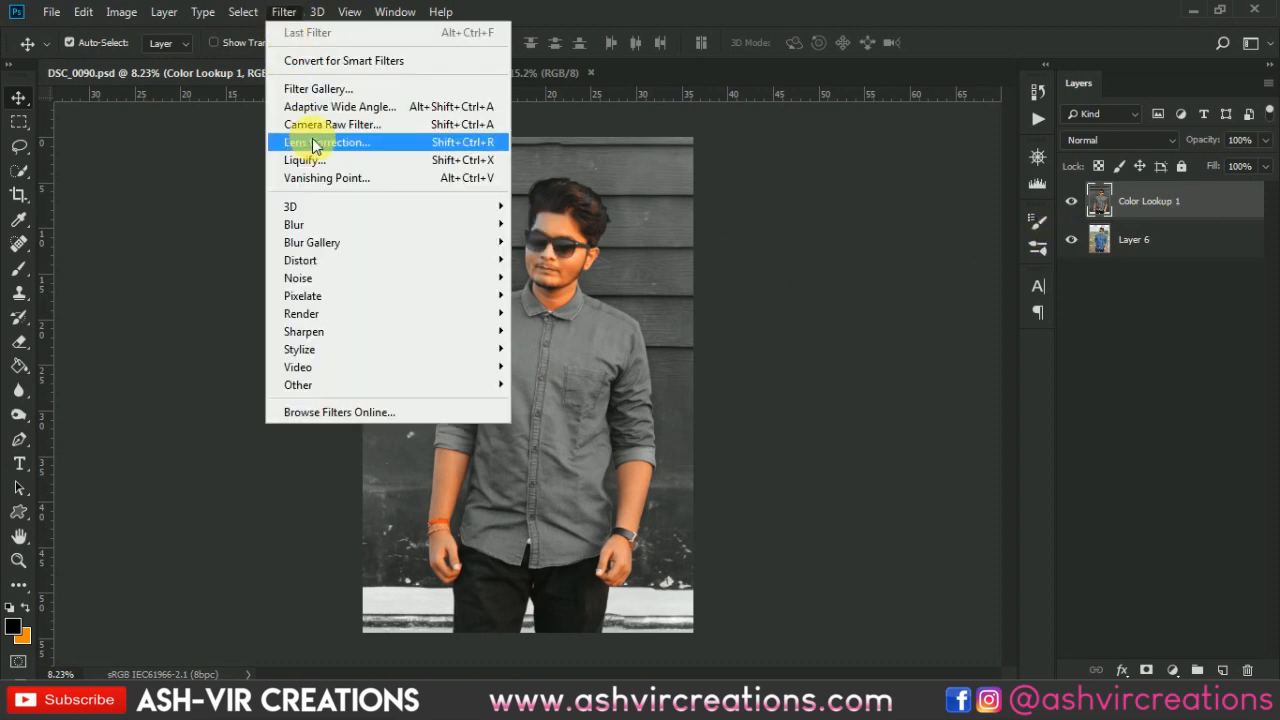
pyautogui.click(318, 142)
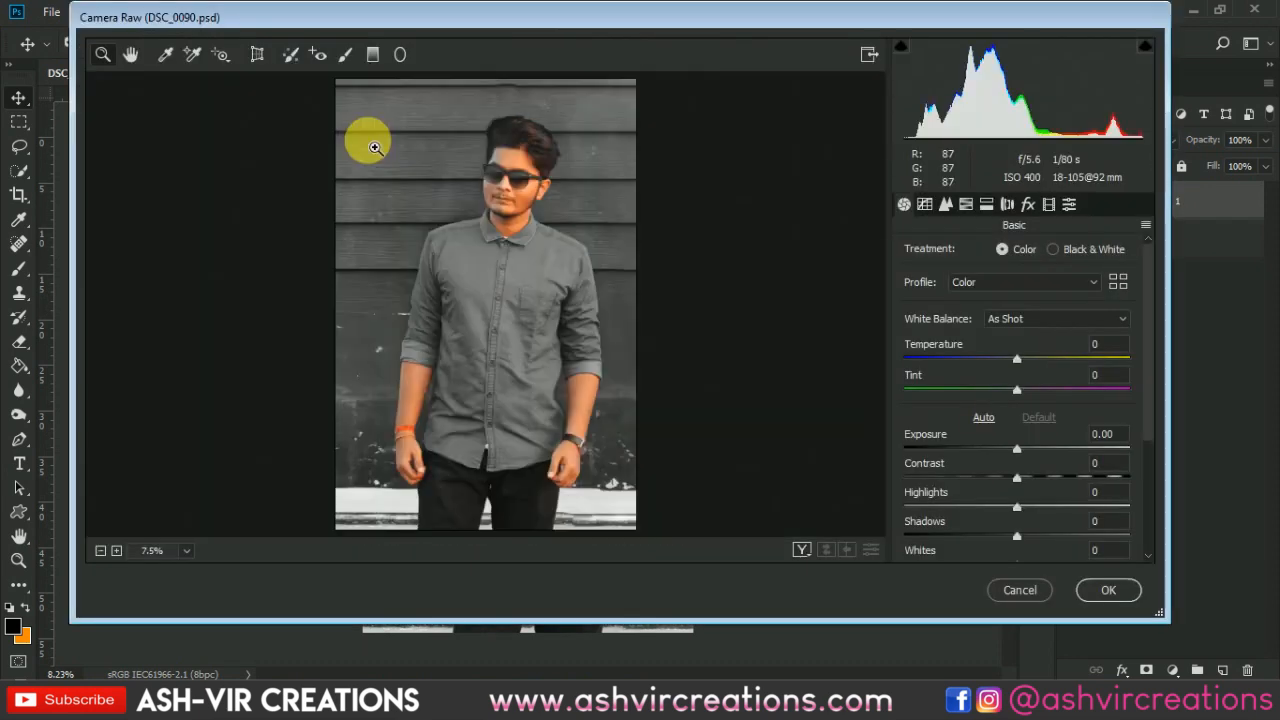
pyautogui.click(1027, 204)
pyautogui.moveTo(1017, 447); pyautogui.dragTo(1068, 541)
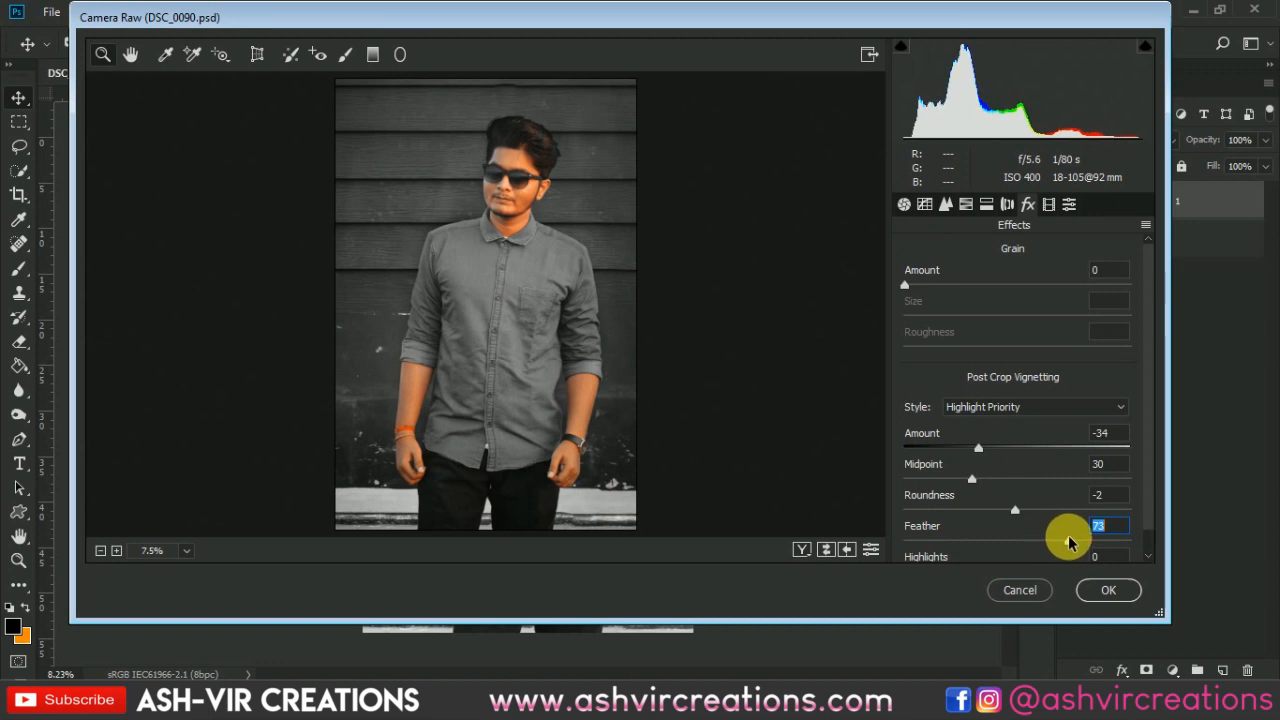
# - In HSL Adjustments, set the Oranges hue to +3 and shift the Reds hue
pyautogui.click(966, 204)
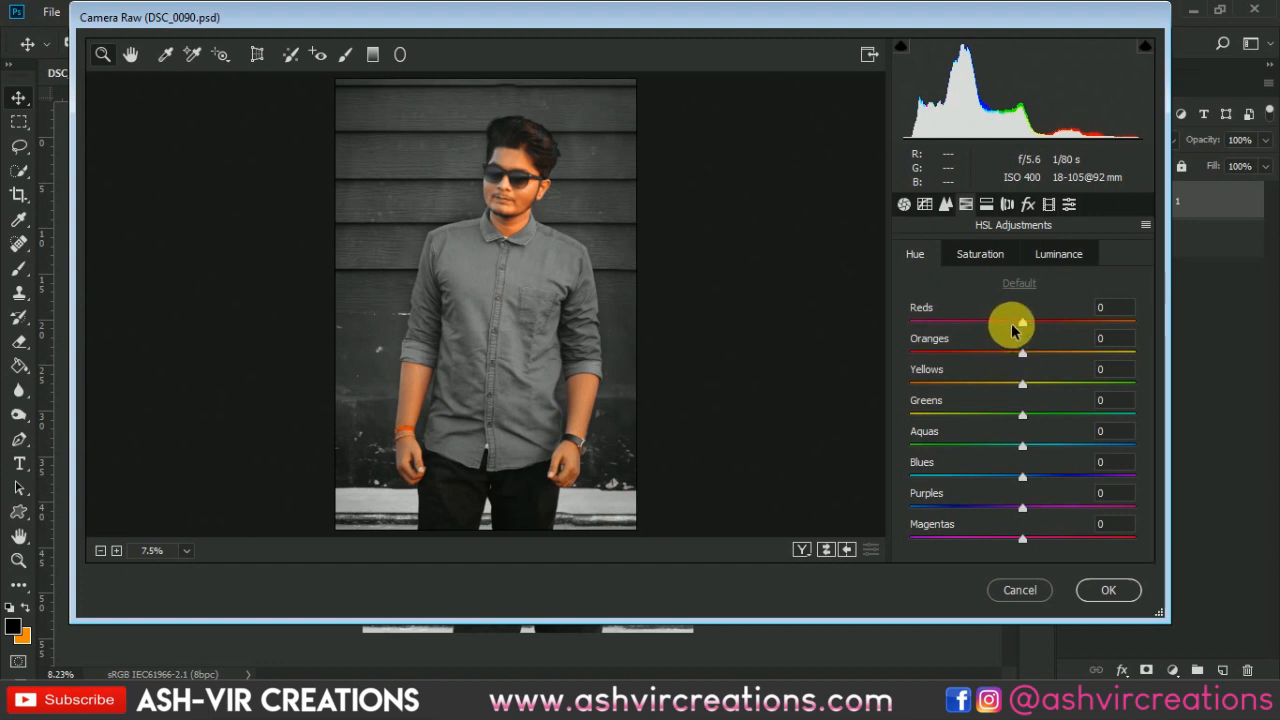
pyautogui.moveTo(1022, 322); pyautogui.dragTo(1023, 360)
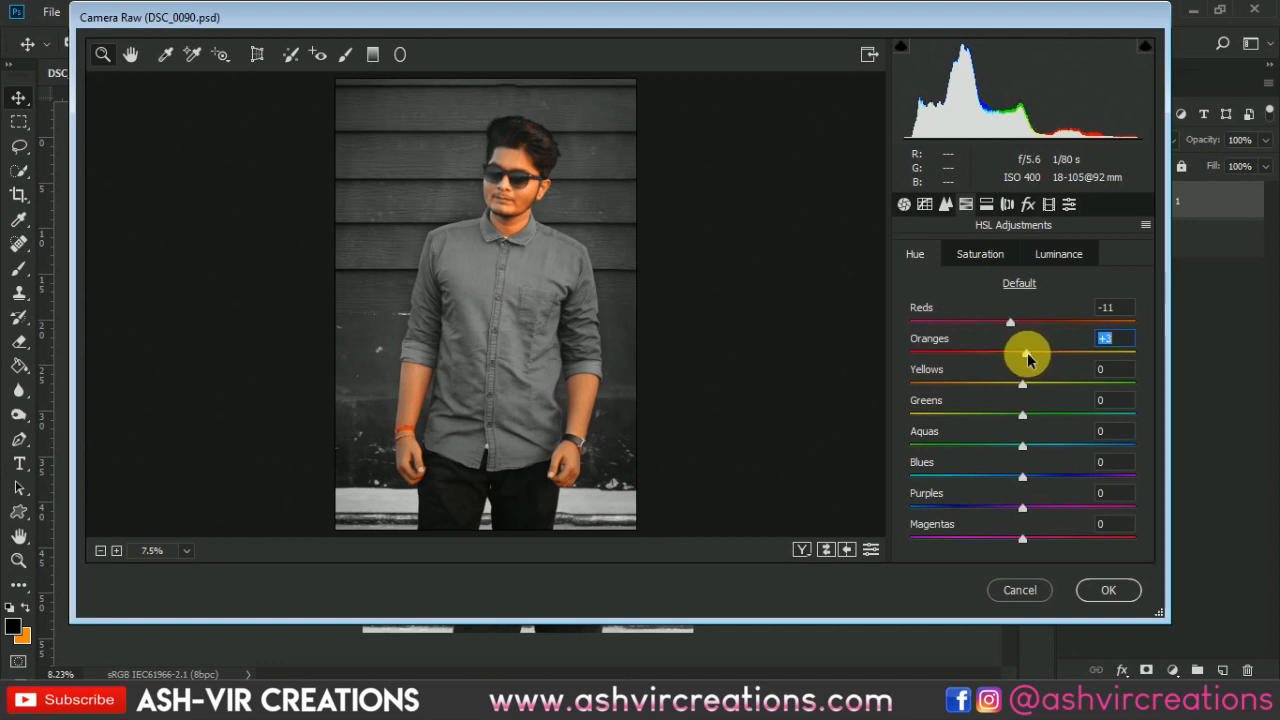
pyautogui.moveTo(1000, 321); pyautogui.dragTo(1006, 327)
# - Lower the Oranges saturation to -25 and adjust the Reds saturation slider
pyautogui.click(995, 253)
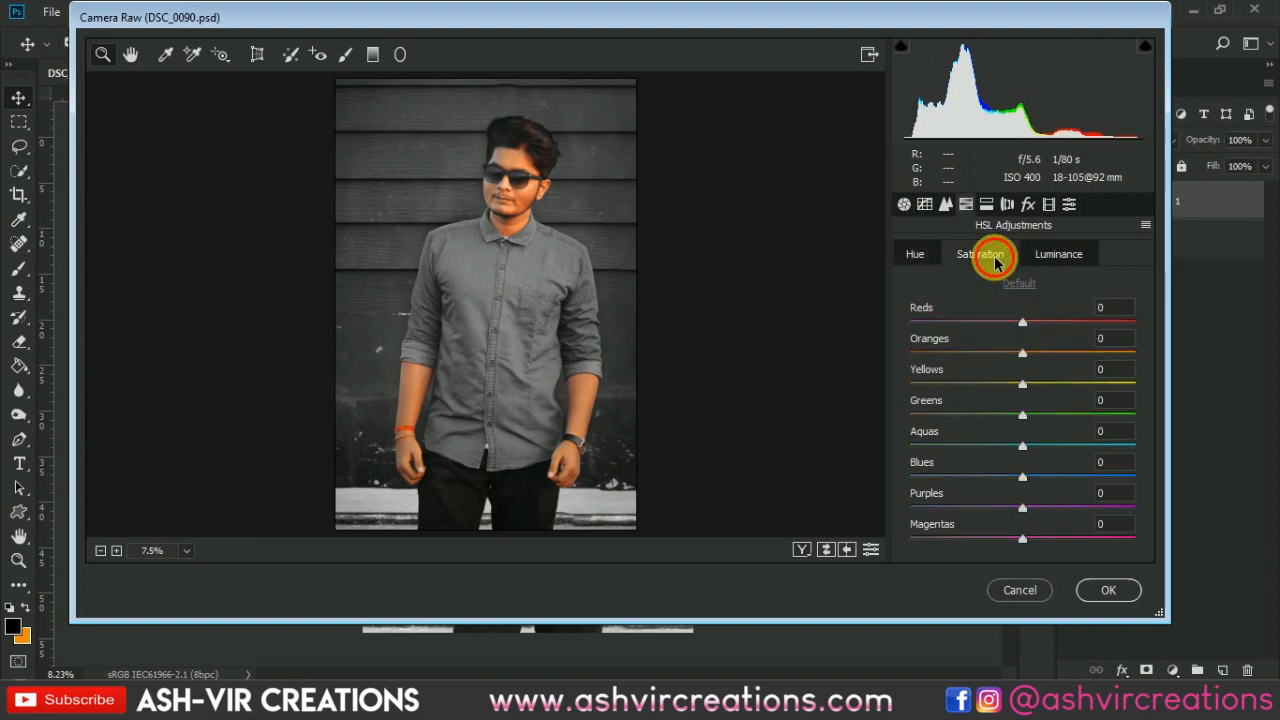
pyautogui.click(1057, 253)
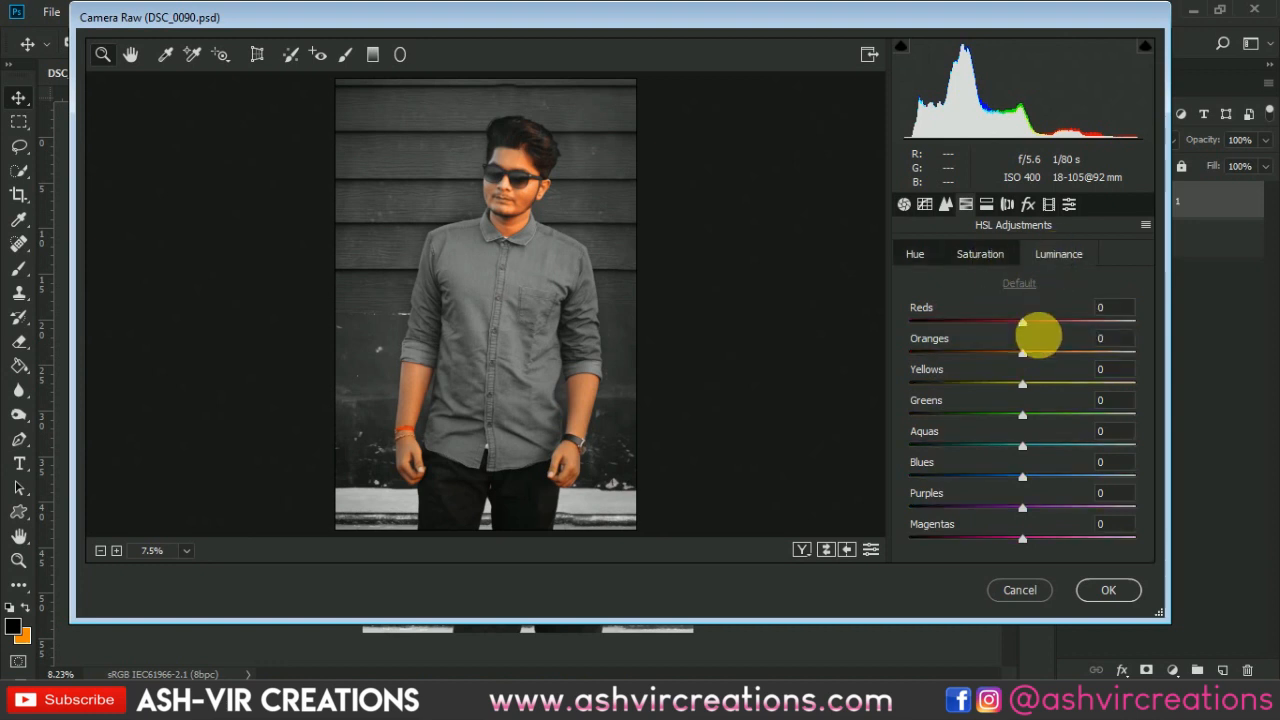
pyautogui.moveTo(1005, 362)
pyautogui.mouseDown()
pyautogui.moveTo(1000, 351)
pyautogui.moveTo(1015, 348)
pyautogui.moveTo(995, 353)
pyautogui.mouseUp()
pyautogui.click(980, 253)
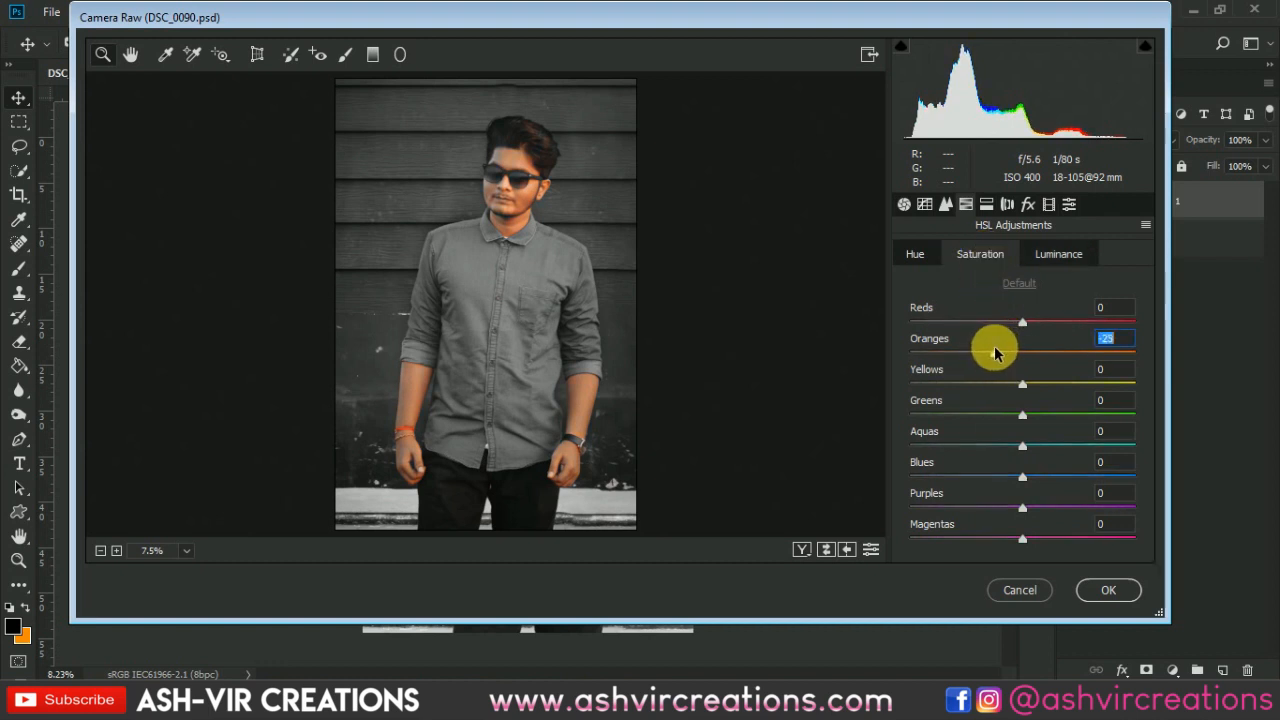
pyautogui.moveTo(1016, 323)
pyautogui.mouseDown()
pyautogui.moveTo(1003, 329)
pyautogui.moveTo(1015, 329)
pyautogui.mouseUp()
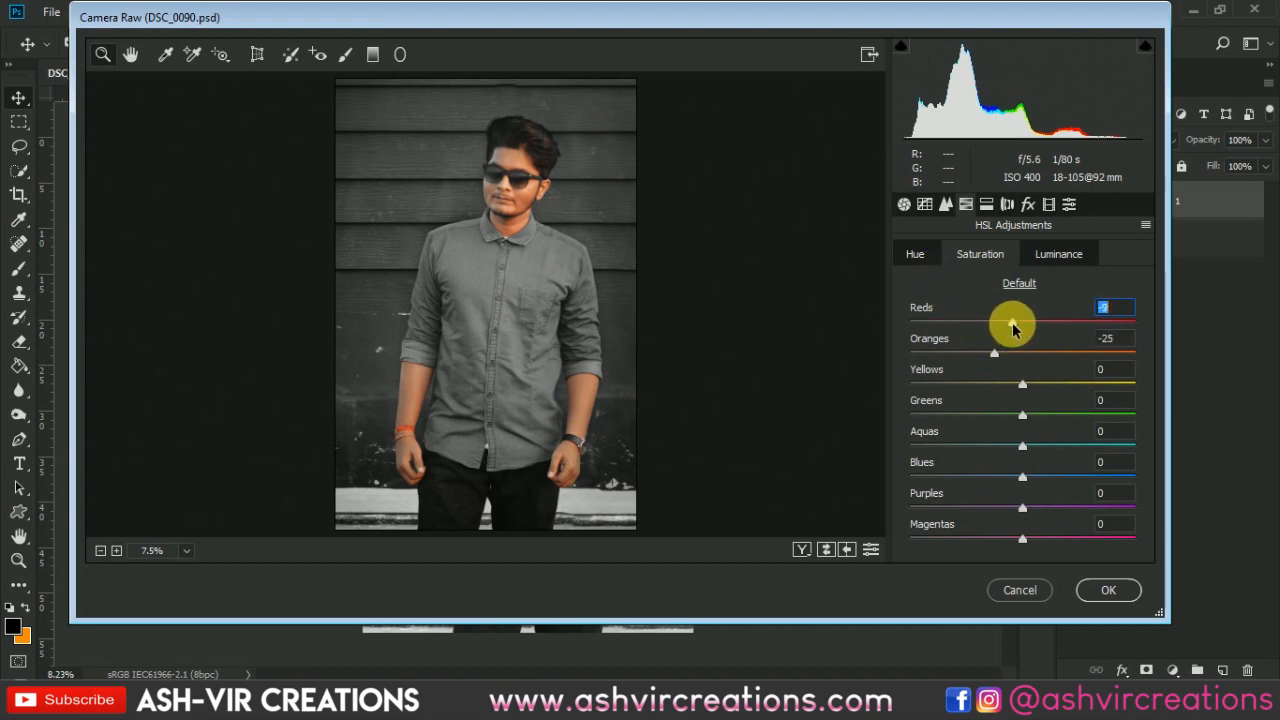
# - Set the Reds hue to +3 in HSL Adjustments
pyautogui.click(928, 257)
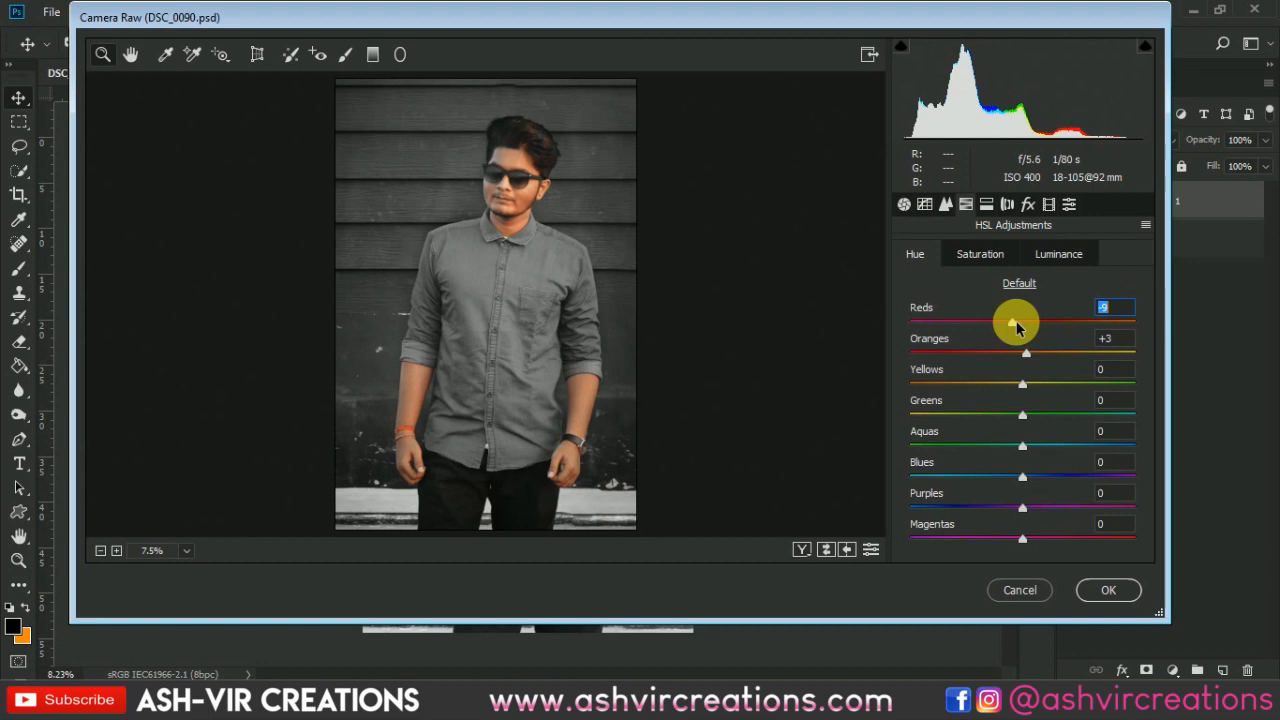
pyautogui.moveTo(1016, 325); pyautogui.dragTo(1032, 348)
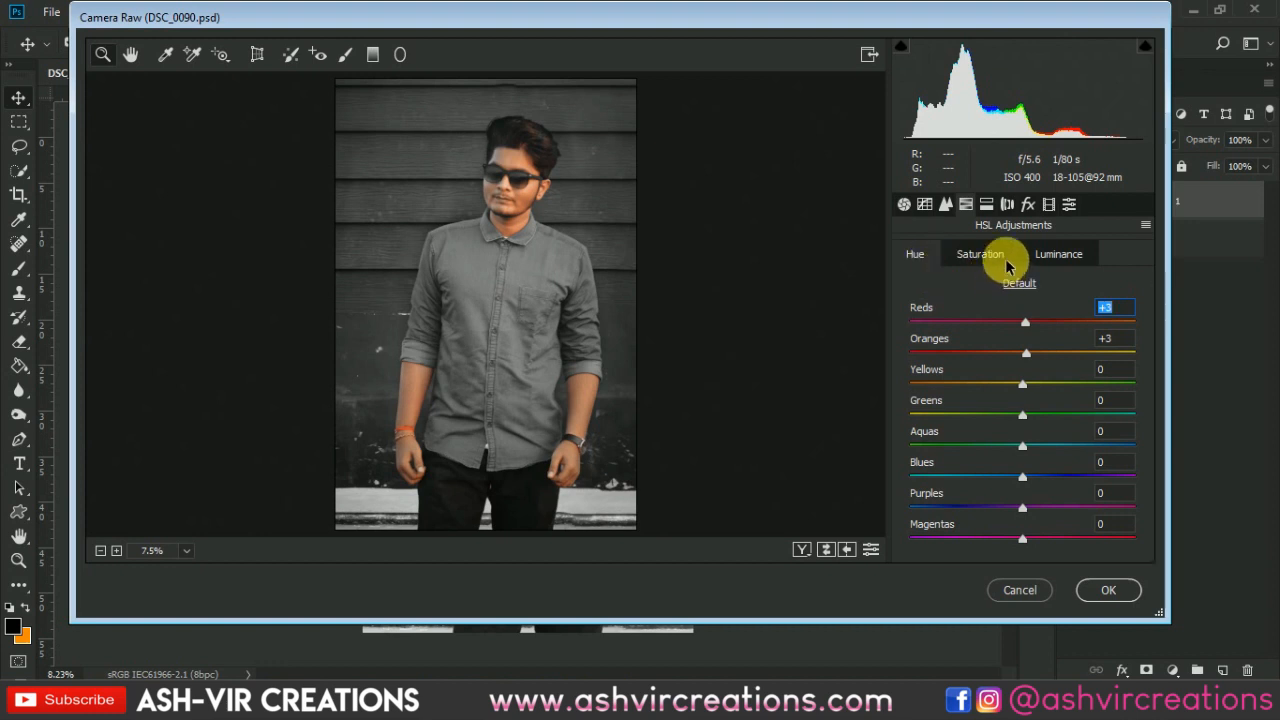
pyautogui.click(950, 254)
pyautogui.click(915, 254)
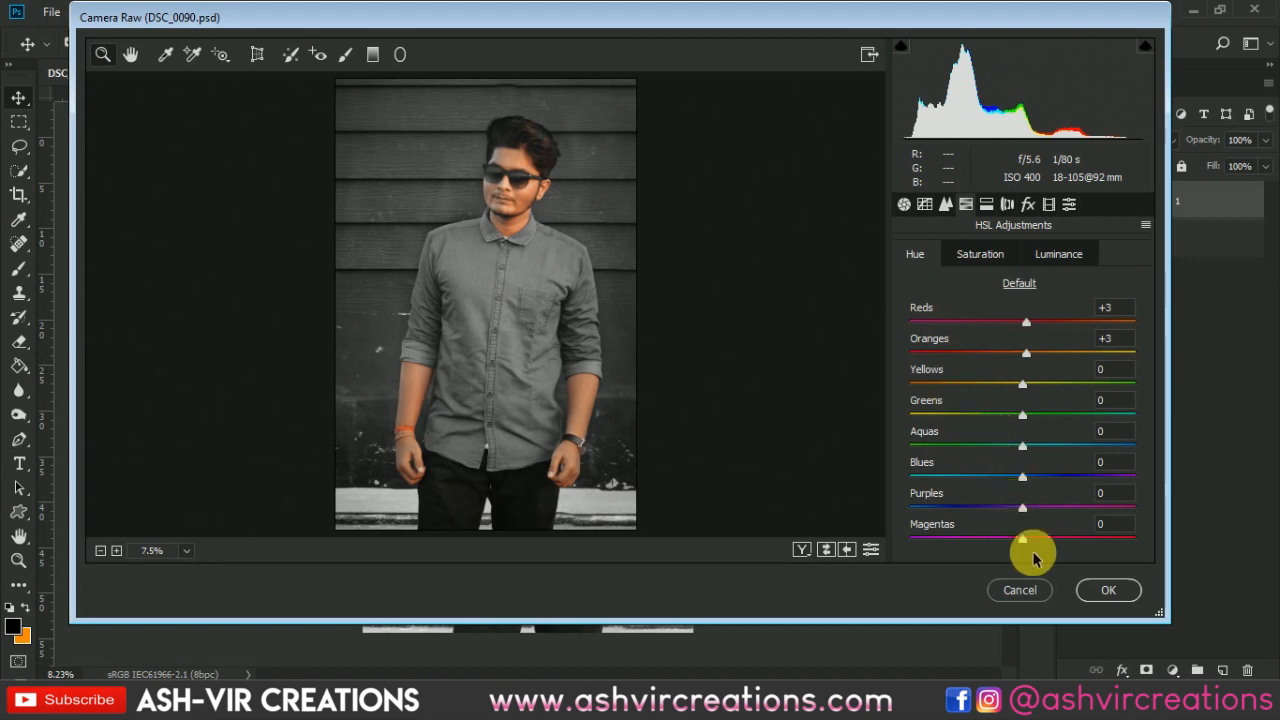
# - Apply the AVC-Moody Matt Green user preset and confirm the Camera Raw Filter
pyautogui.click(1068, 204)
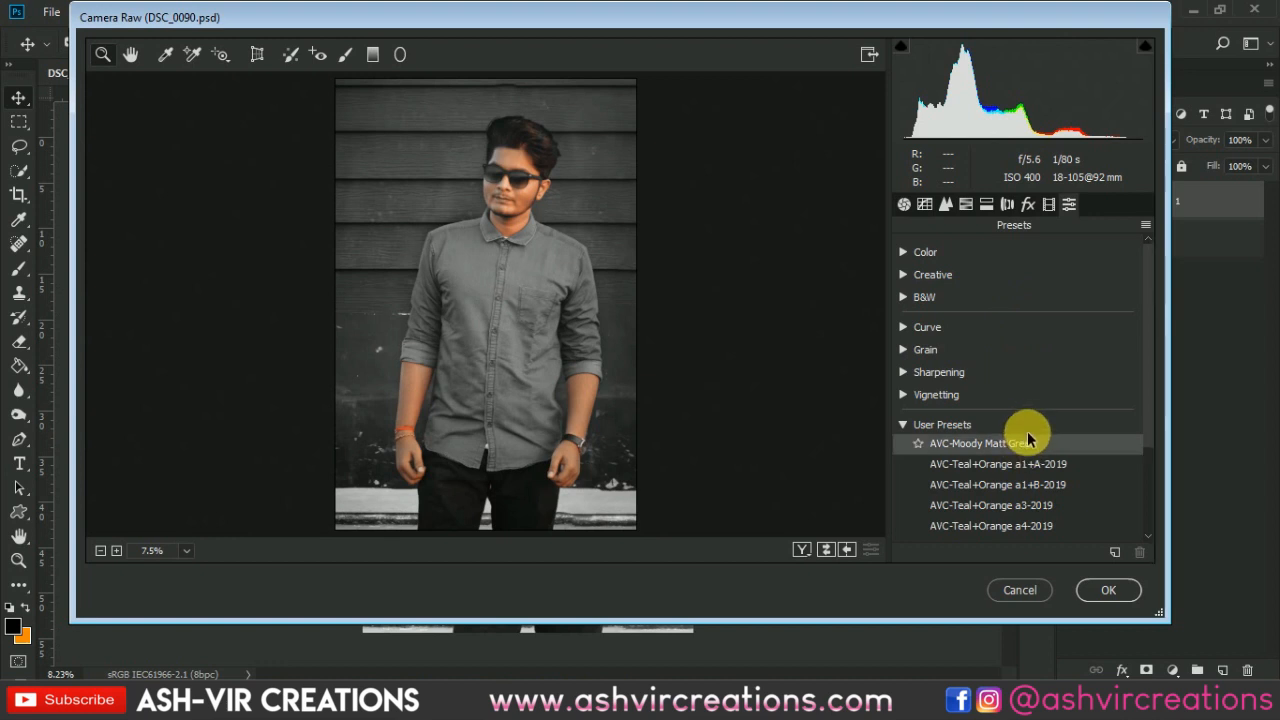
pyautogui.click(1027, 441)
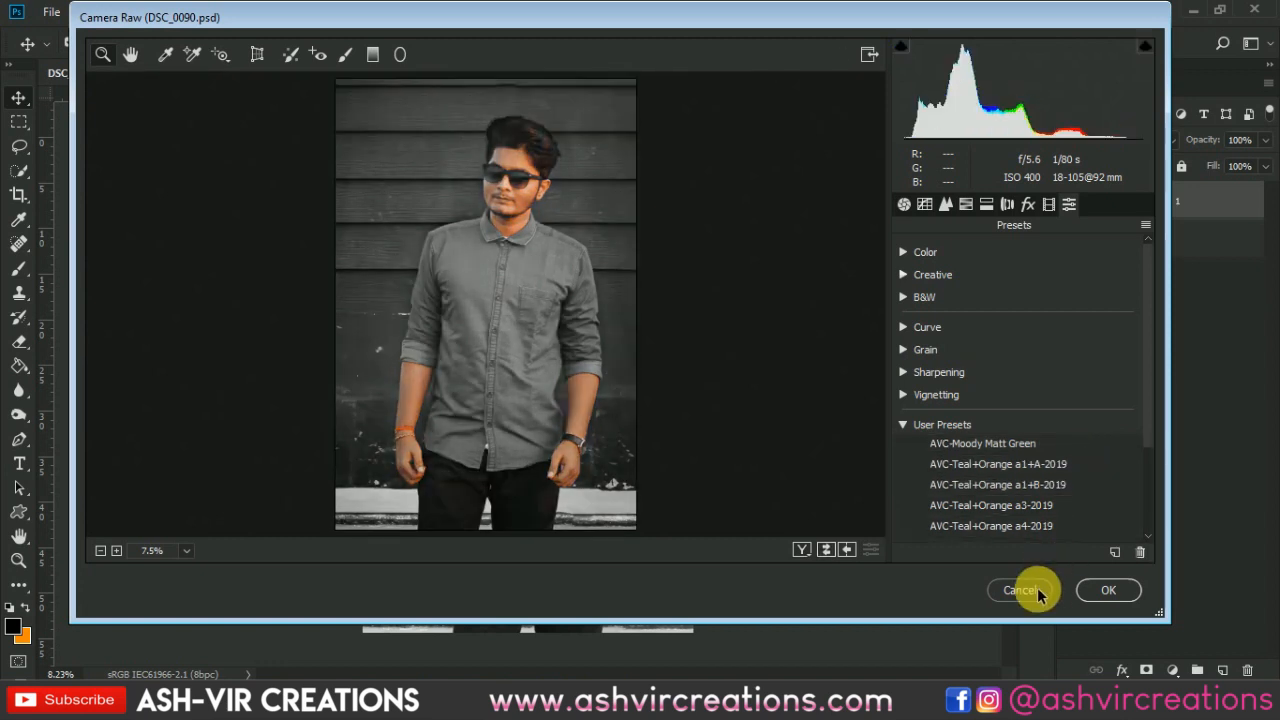
pyautogui.click(1108, 592)
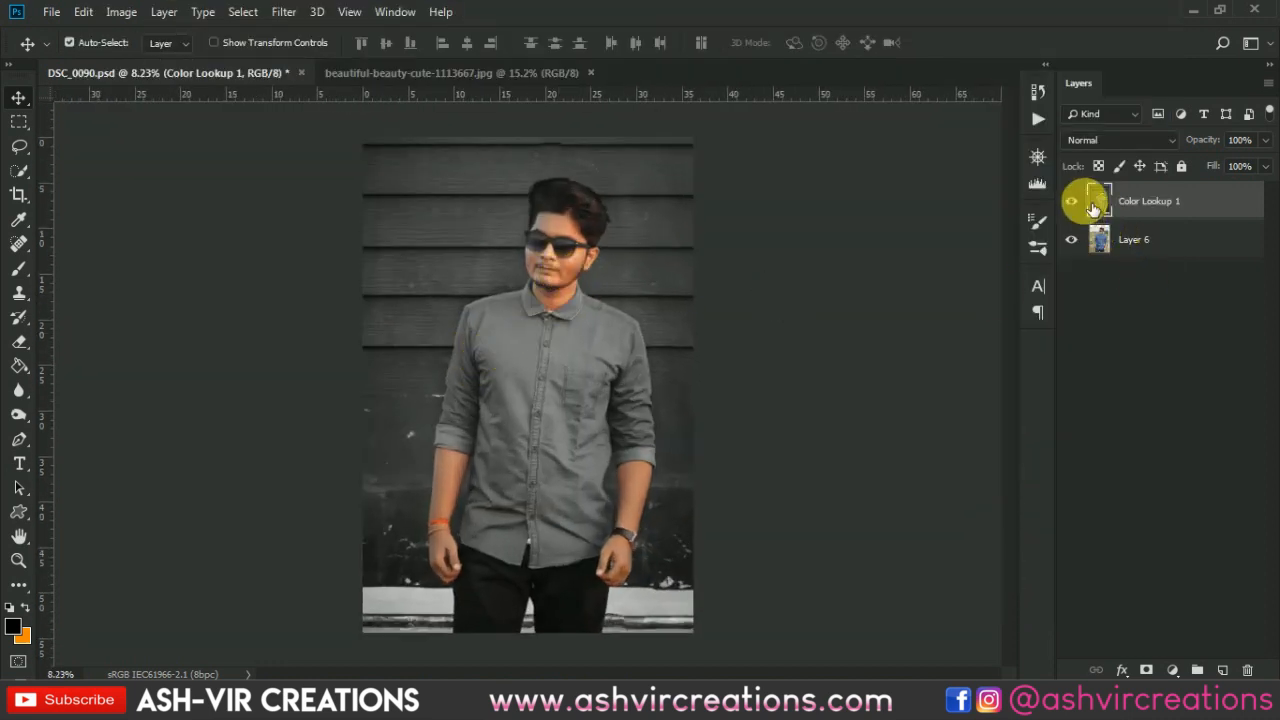
# - Toggle the merged layer's visibility to compare the original photo with the finished composite
pyautogui.click(1074, 205)
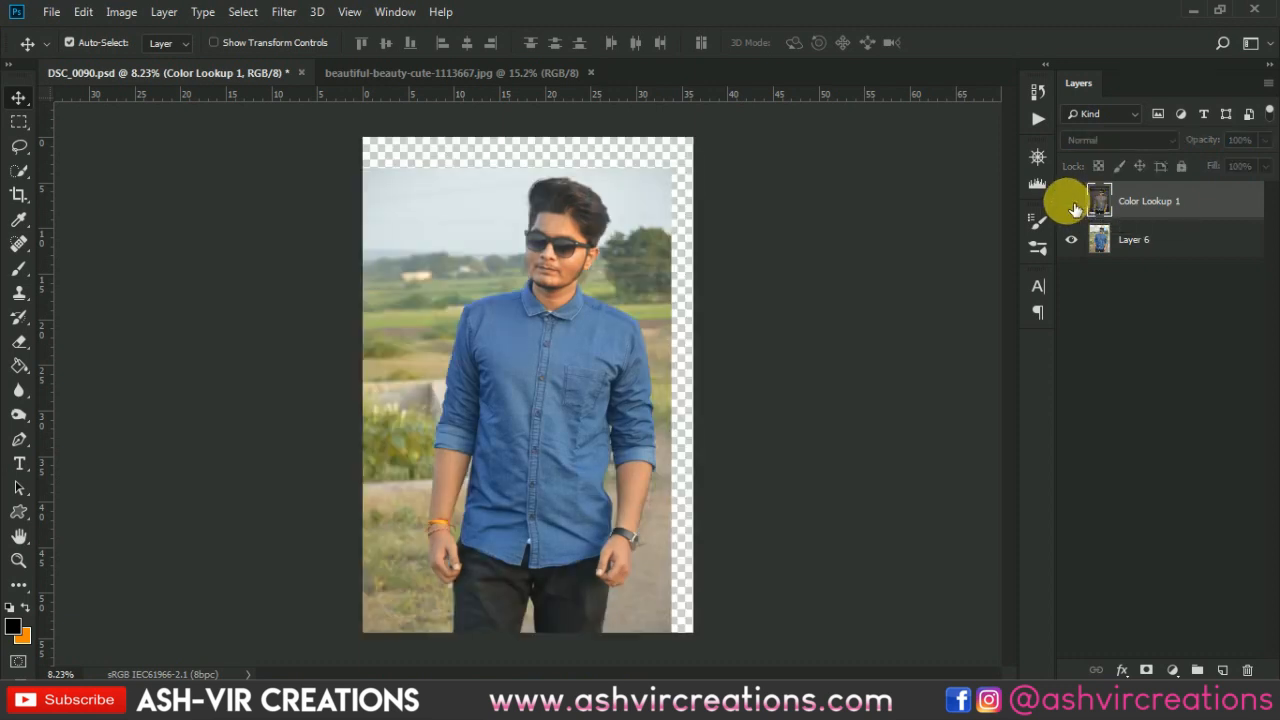
pyautogui.click(1072, 204)
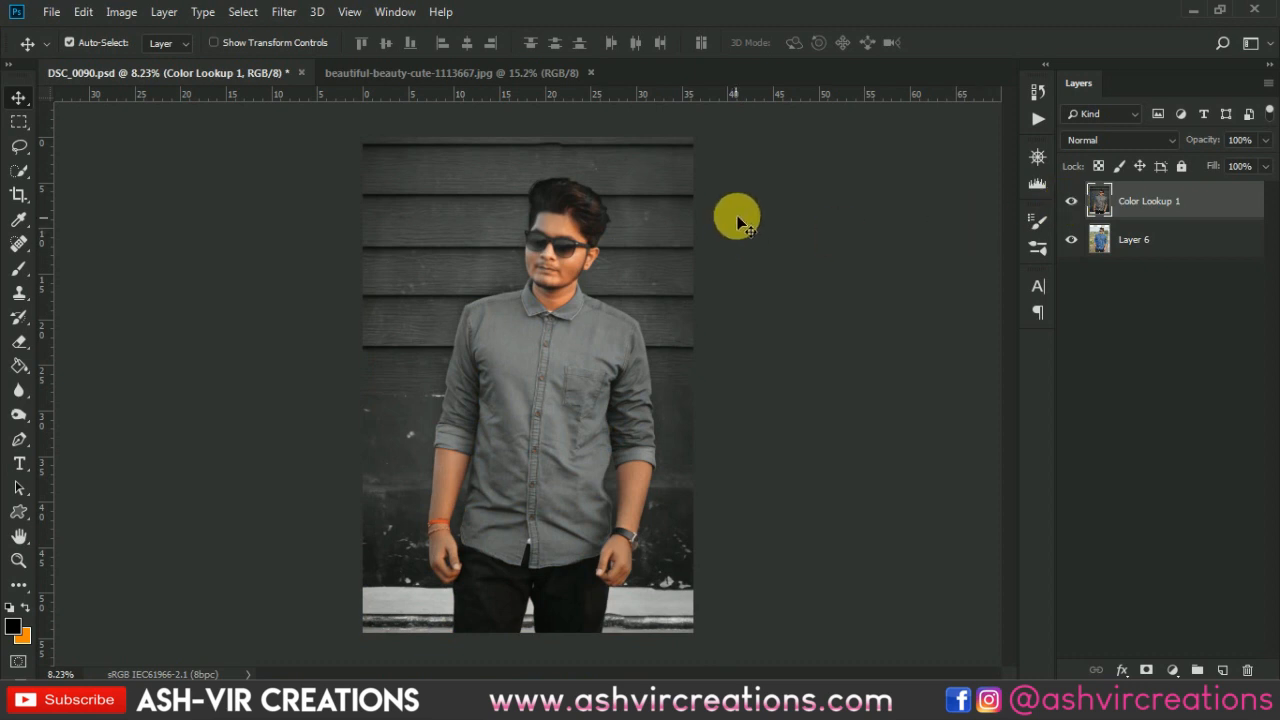
pyautogui.scroll(1, 743, 273)
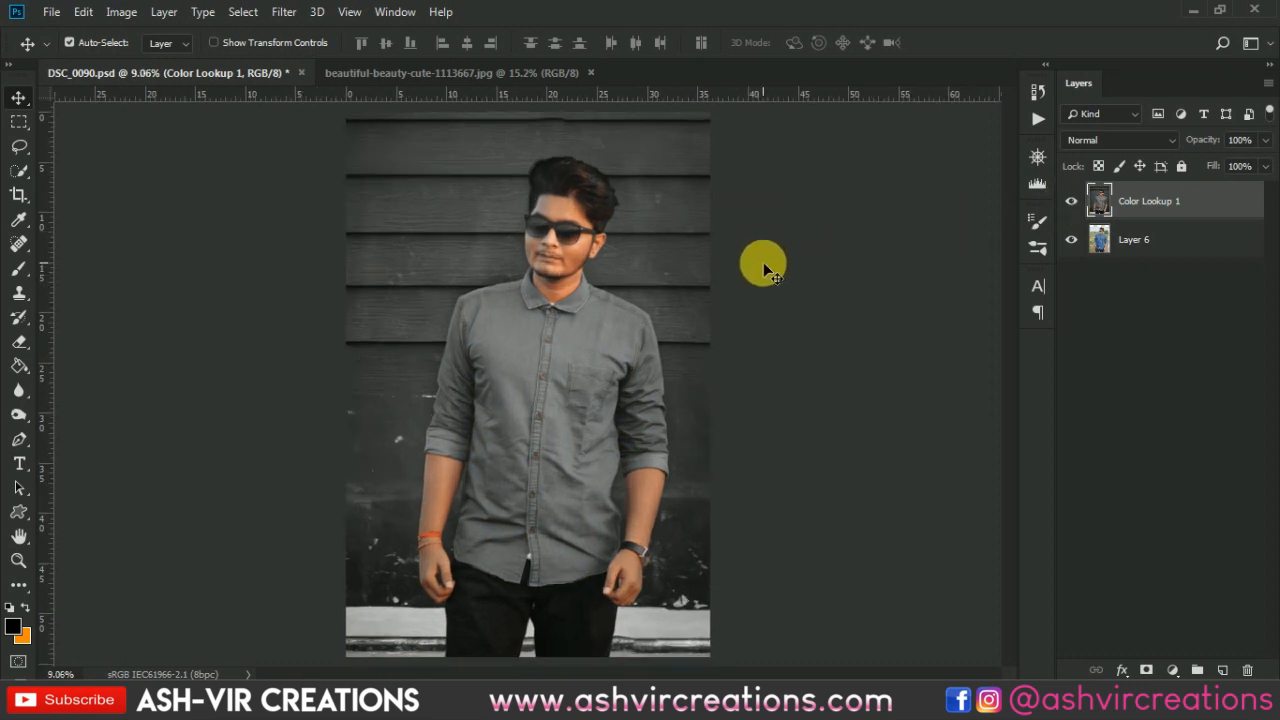